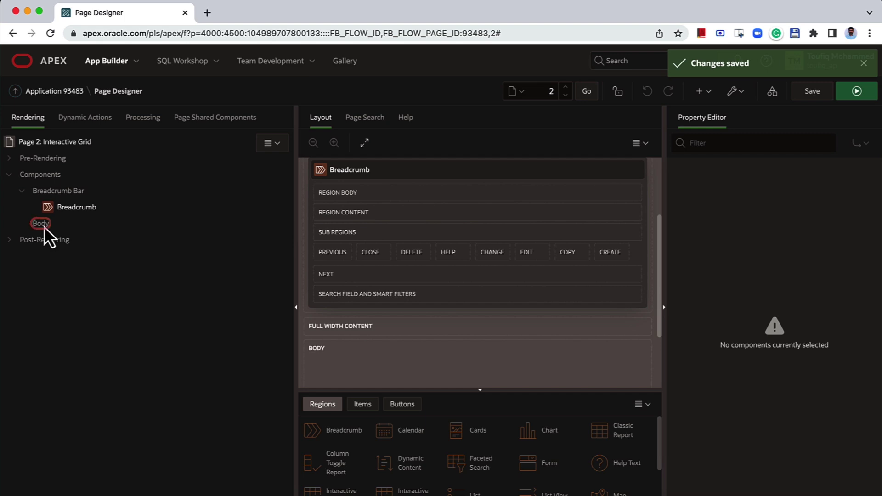
Step: Create a new region under the page's Body and title it Projects
{"action": "right_click", "coordinate": [45, 227]}
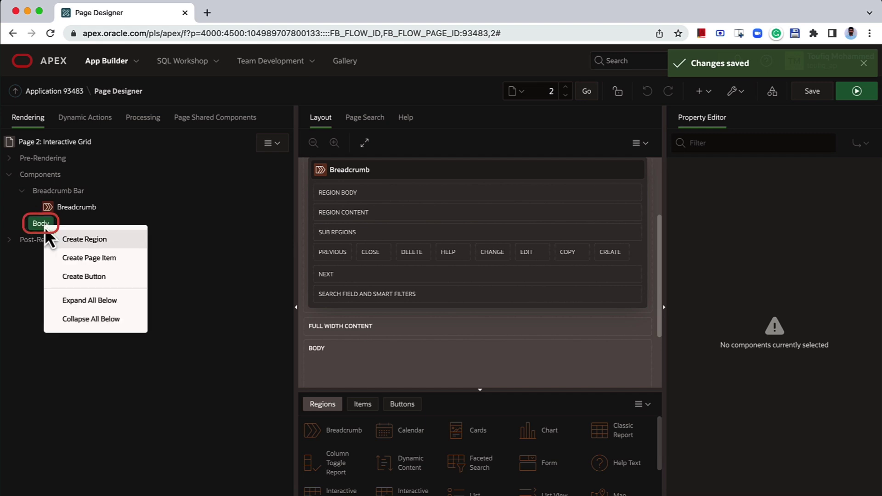
{"action": "left_click", "coordinate": [79, 240]}
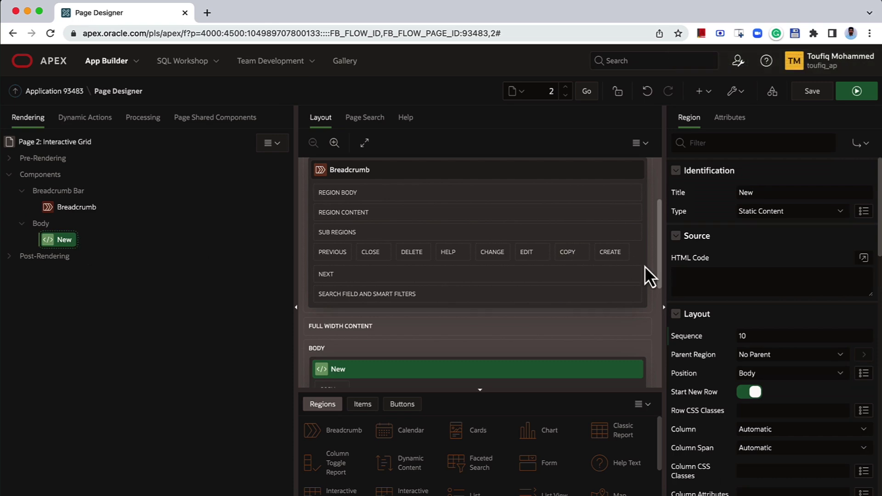
{"action": "left_click", "coordinate": [766, 192]}
{"action": "type", "text": "Project"}
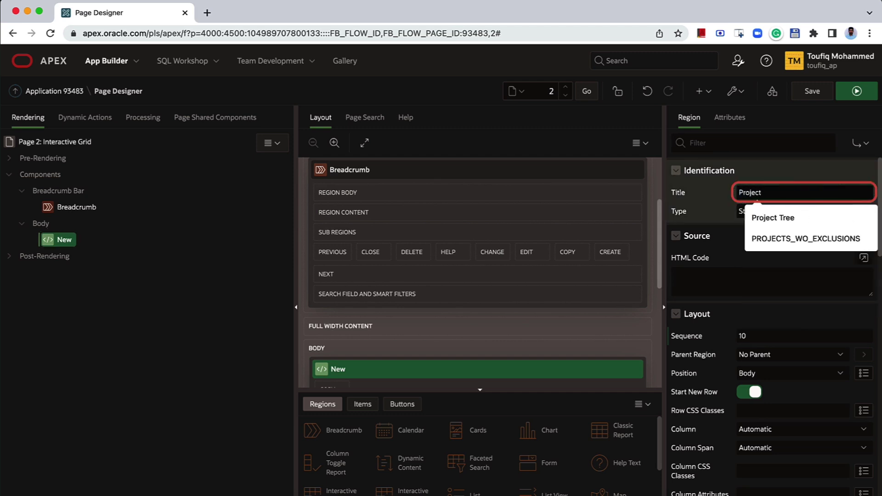
{"action": "type", "text": "s"}
{"action": "key", "text": "Tab"}
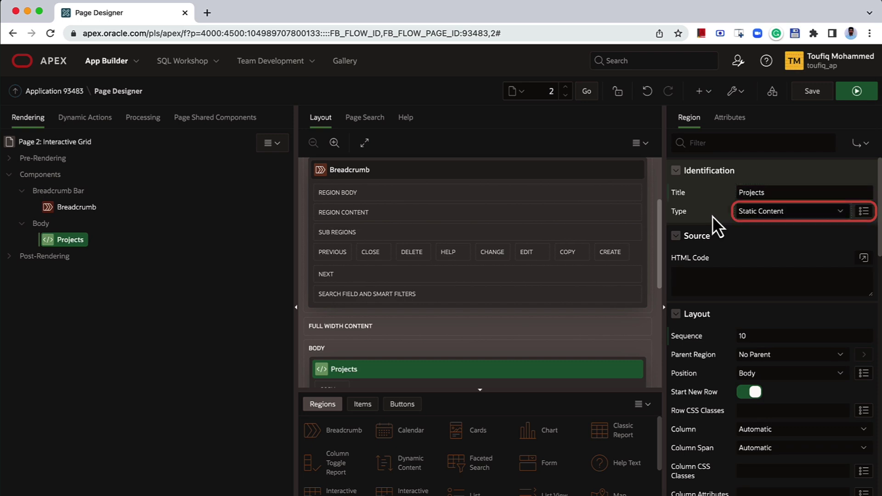
Step: Make the Projects region an Interactive Grid with EBA_PROJECTS as its source table
{"action": "left_click", "coordinate": [746, 212]}
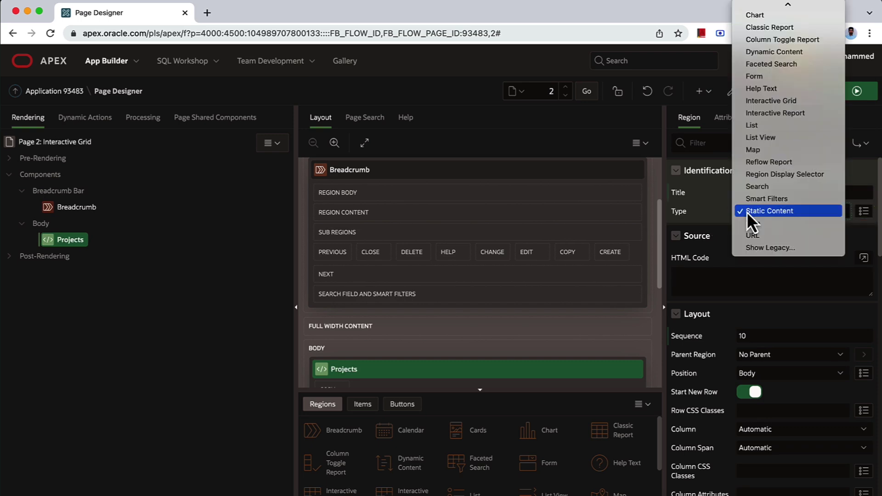
{"action": "left_click", "coordinate": [781, 100]}
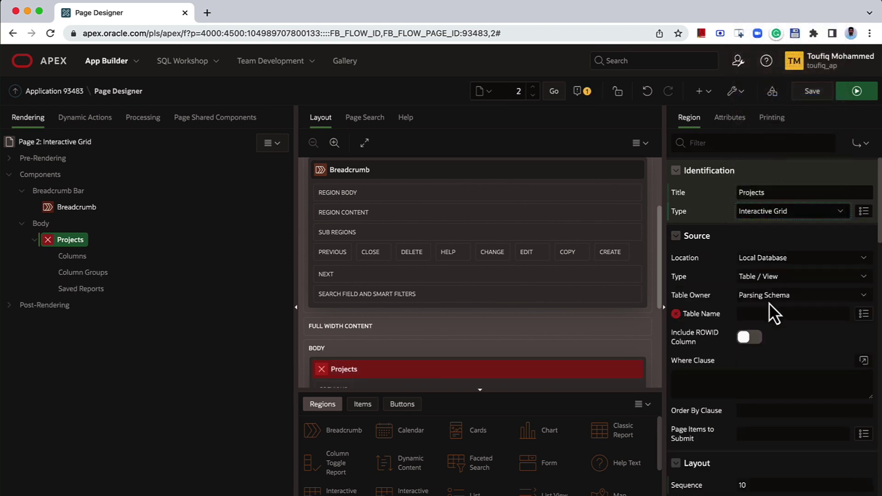
{"action": "left_click", "coordinate": [782, 314]}
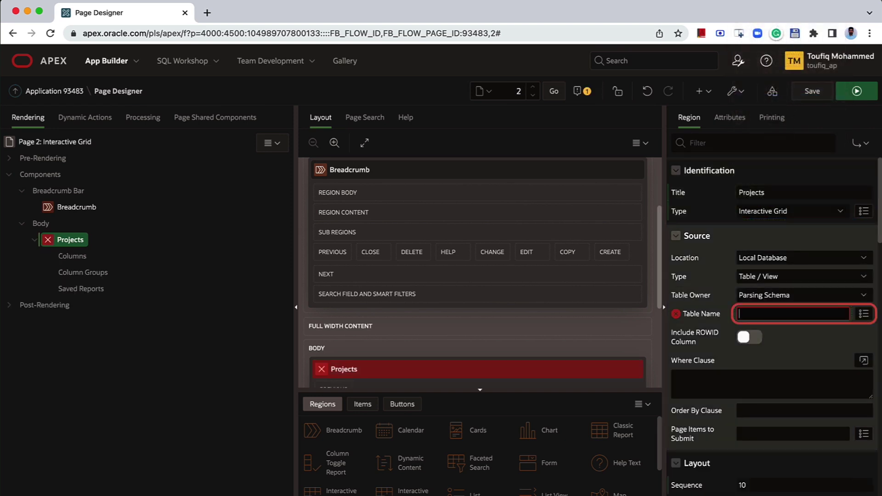
{"action": "type", "text": "EBA_PROJECTS"}
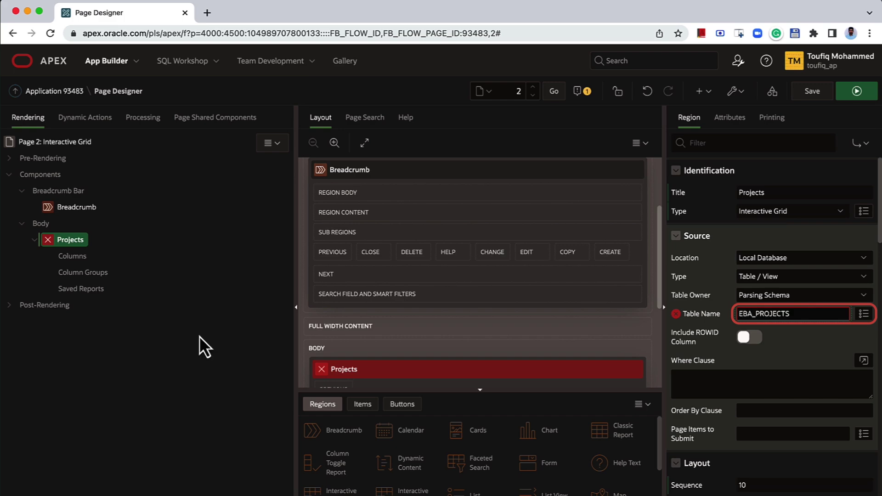
Step: Save and run the page, then select the Train Developers row's project lead cell in the grid
{"action": "left_click", "coordinate": [815, 96]}
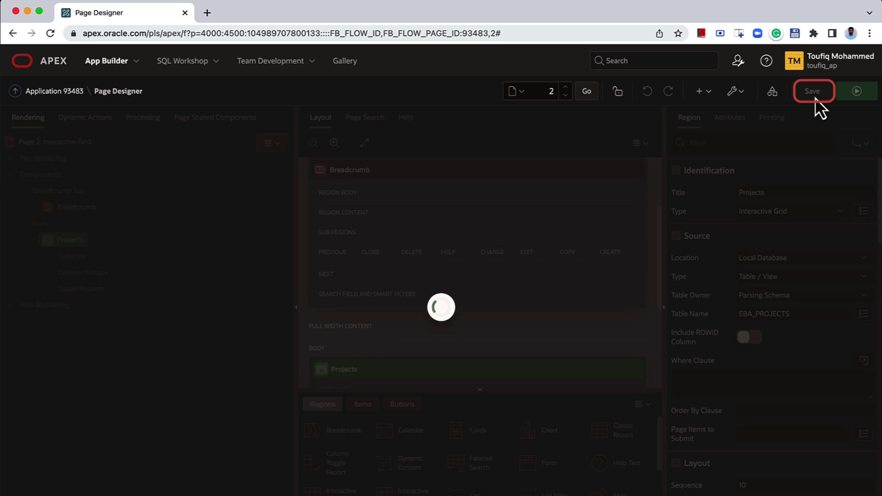
{"action": "left_click", "coordinate": [861, 92]}
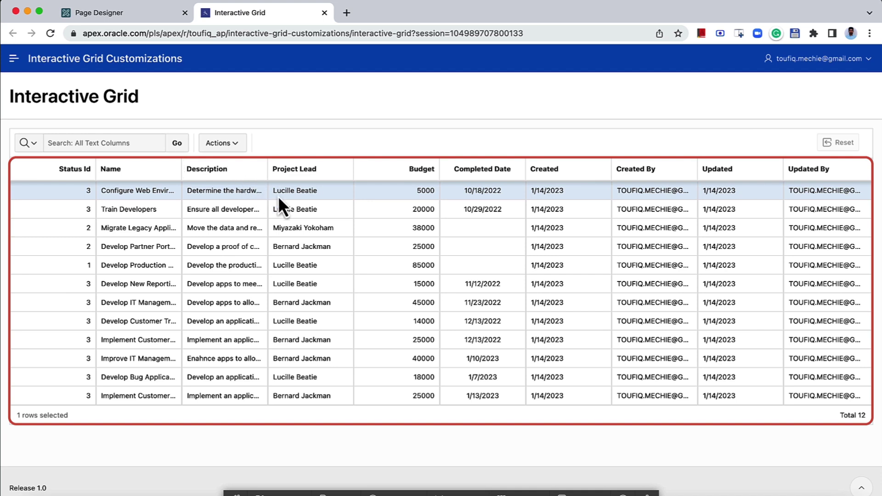
{"action": "left_click", "coordinate": [282, 209]}
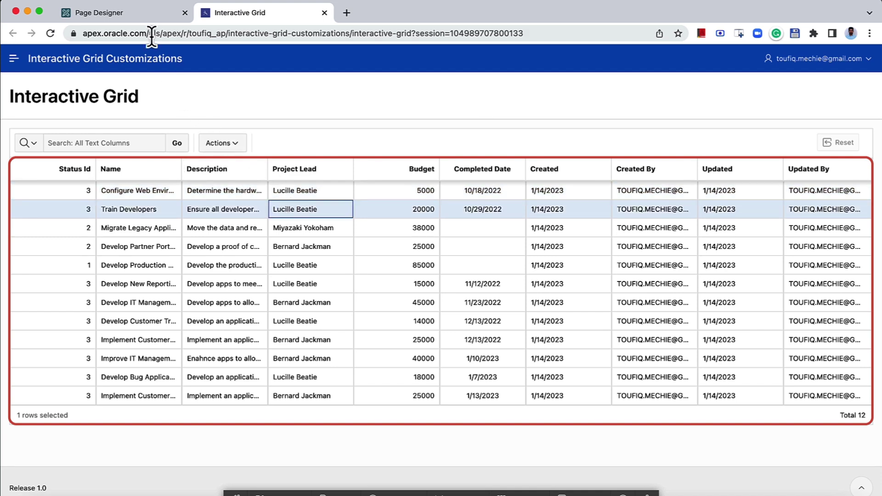
Step: Return to Page Designer and enable editing in the Projects region's attributes
{"action": "left_click", "coordinate": [142, 18]}
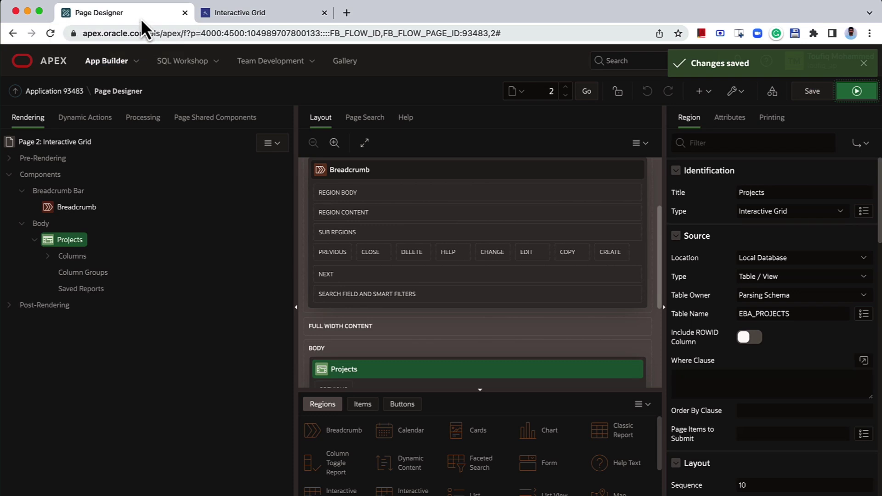
{"action": "left_click", "coordinate": [78, 245]}
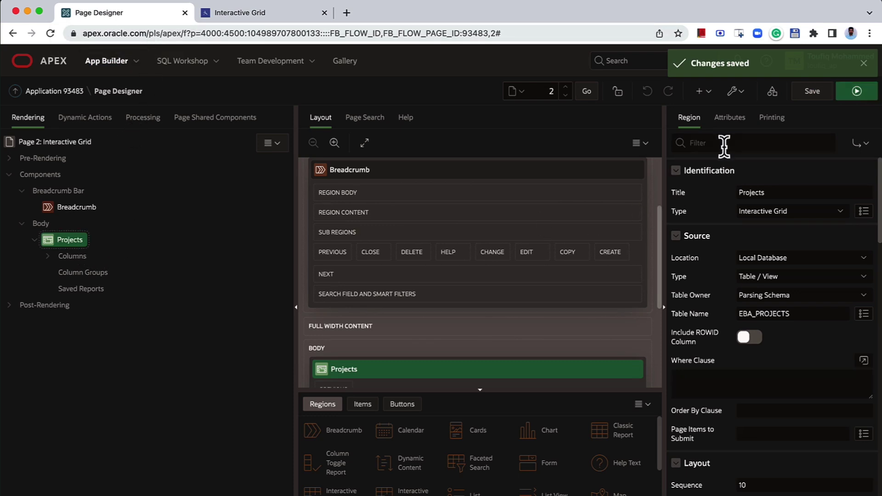
{"action": "left_click", "coordinate": [725, 122]}
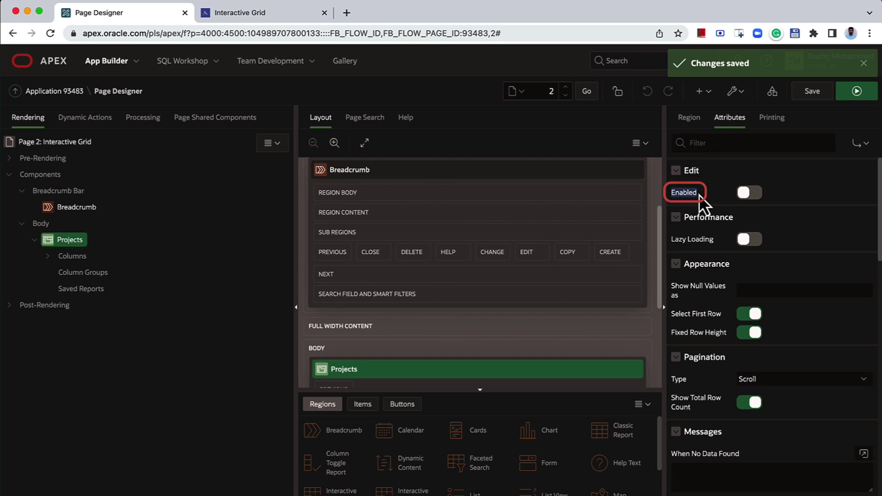
{"action": "left_click_drag", "start_coordinate": [699, 197], "coordinate": [750, 204]}
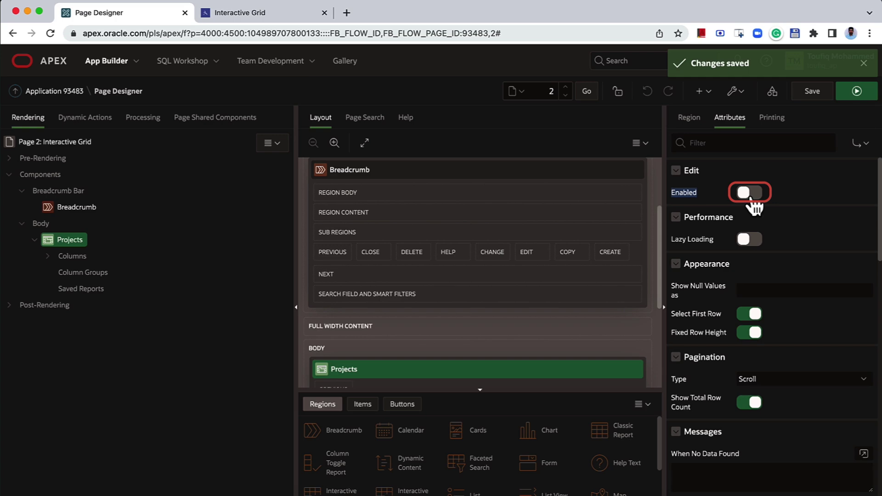
{"action": "left_click", "coordinate": [751, 202]}
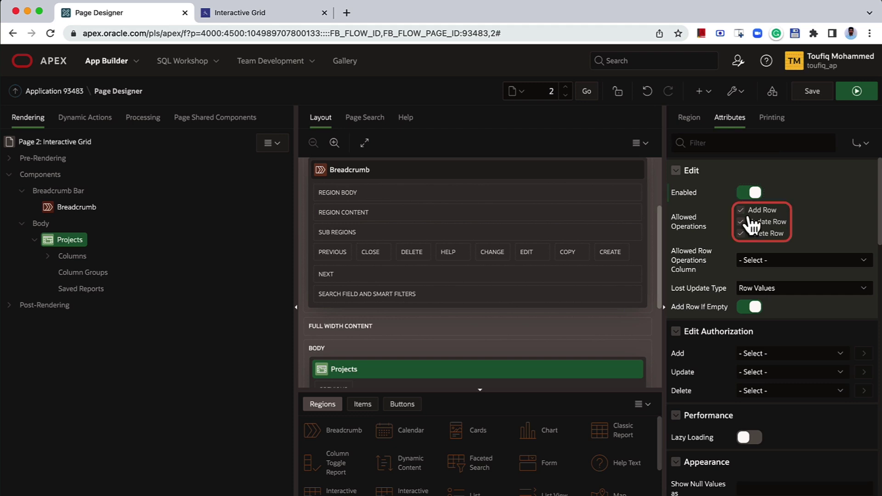
Step: Switch the Add Row, Update Row and Delete Row allowed operations off and back on one at a time
{"action": "left_click", "coordinate": [741, 210]}
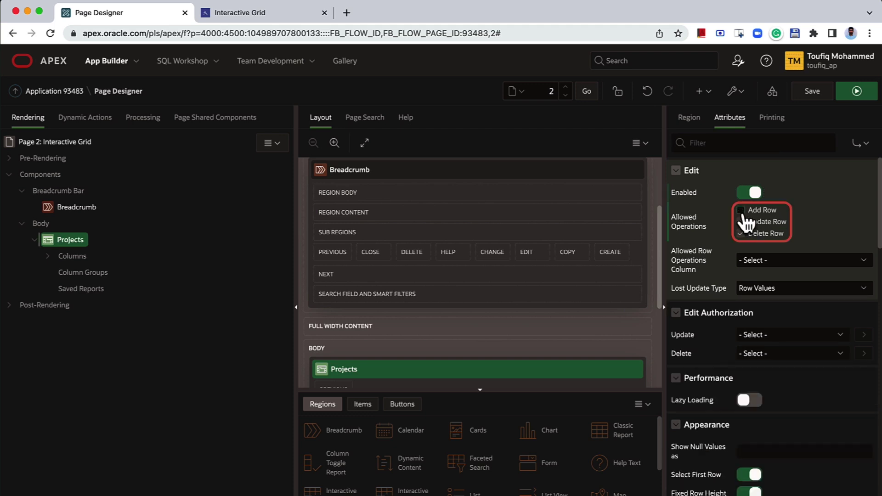
{"action": "left_click", "coordinate": [742, 211]}
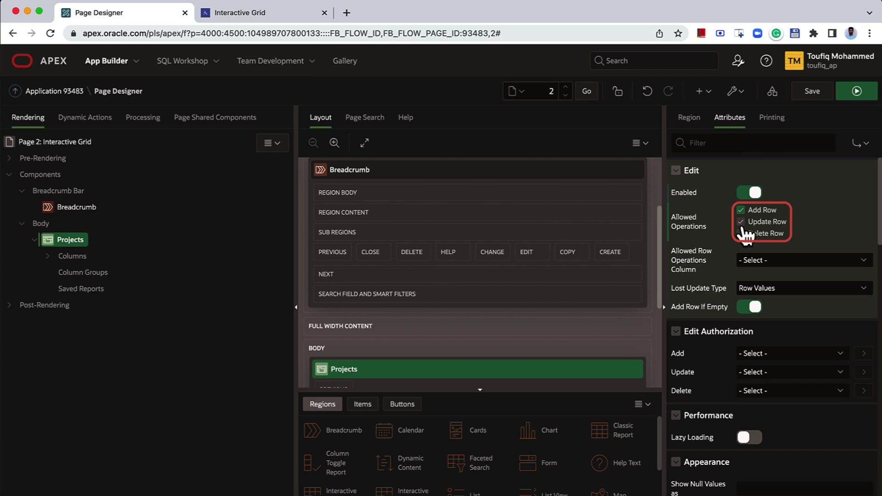
{"action": "left_click", "coordinate": [743, 225]}
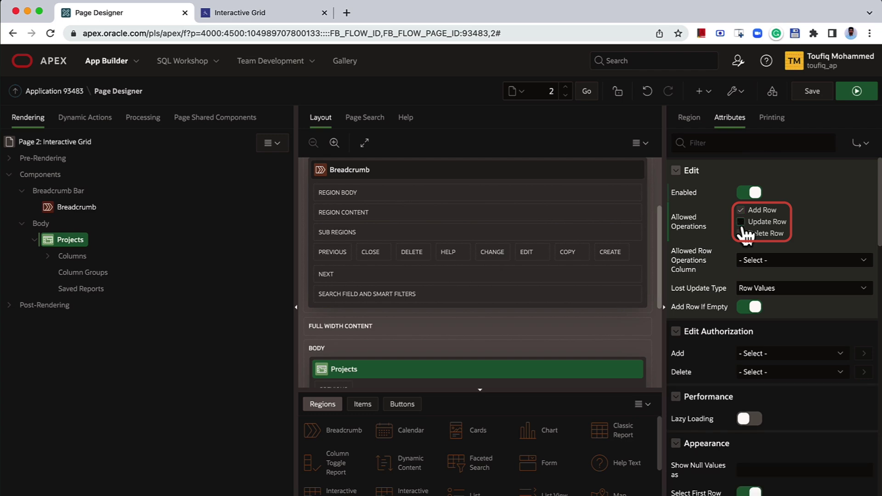
{"action": "left_click", "coordinate": [742, 224]}
{"action": "left_click", "coordinate": [742, 234]}
{"action": "left_click", "coordinate": [741, 234]}
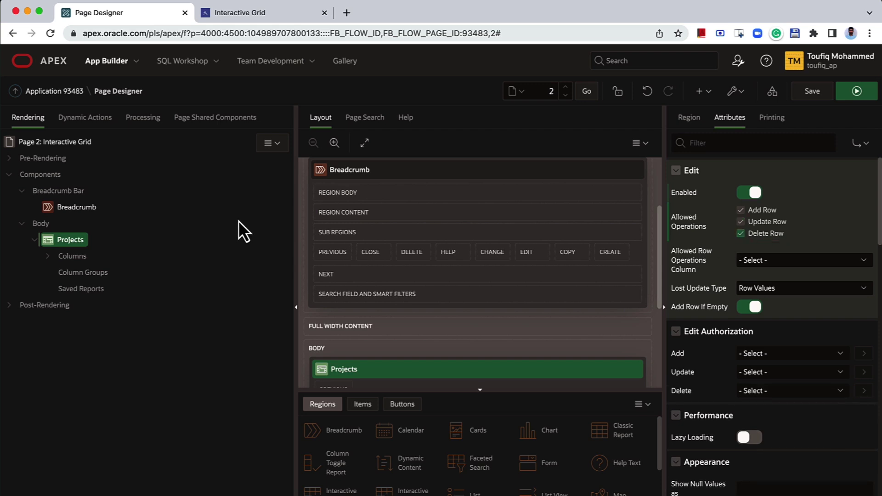
Step: Expand the Projects grid's columns and inspect the Primary Key setting of the ID column
{"action": "left_click", "coordinate": [47, 257]}
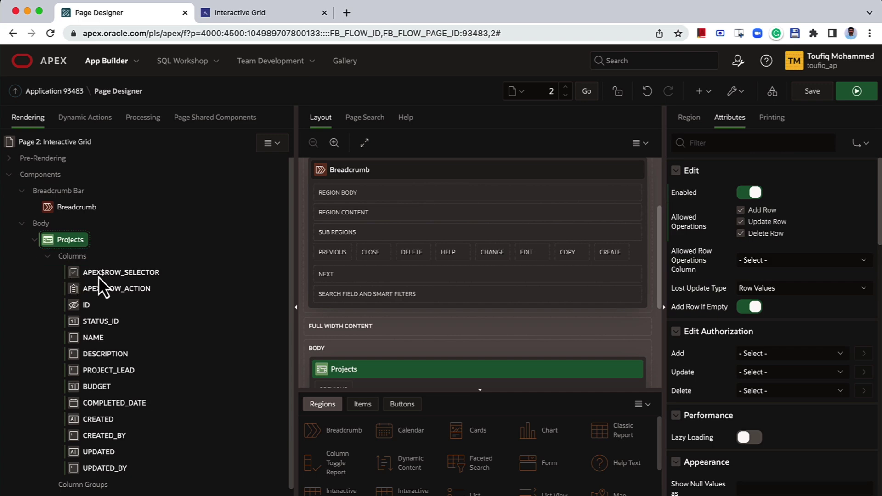
{"action": "scroll", "coordinate": [92, 282], "scroll_direction": "down", "scroll_amount": 1}
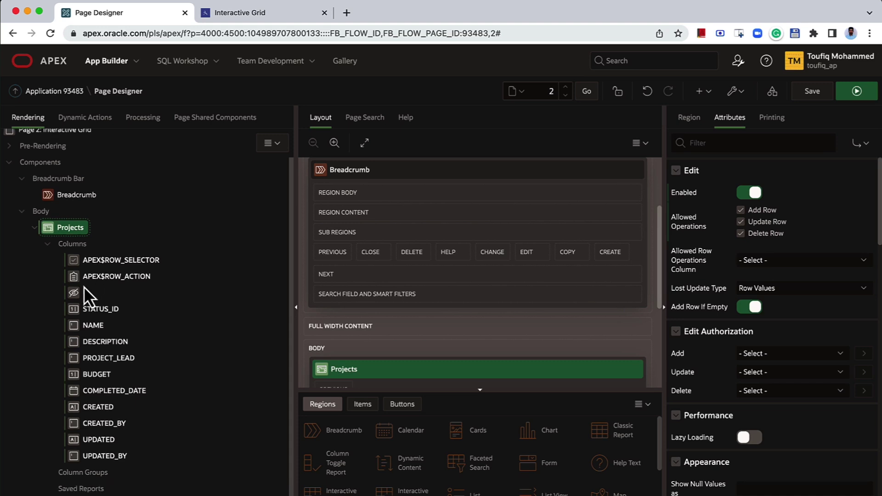
{"action": "left_click", "coordinate": [86, 293]}
{"action": "scroll", "coordinate": [727, 336], "scroll_direction": "down", "scroll_amount": 5}
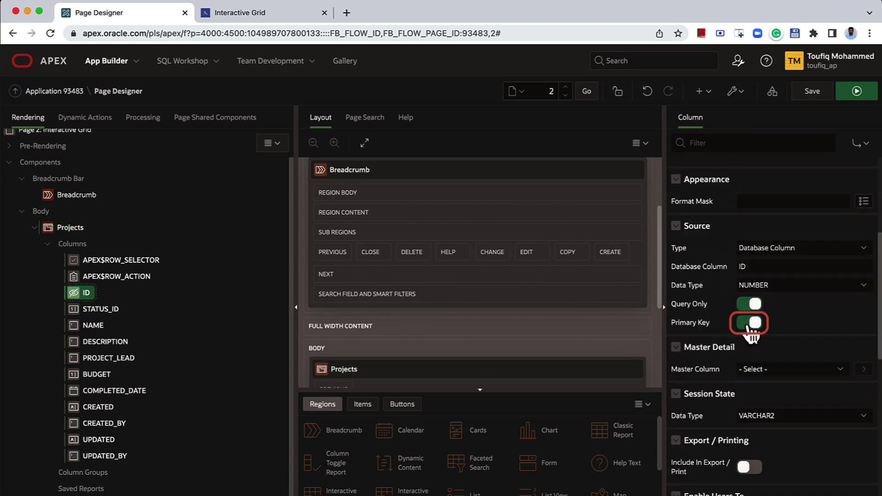
Step: Inspect the type of the Projects - Save Interactive Grid Data process in the page's processing
{"action": "left_click", "coordinate": [151, 126]}
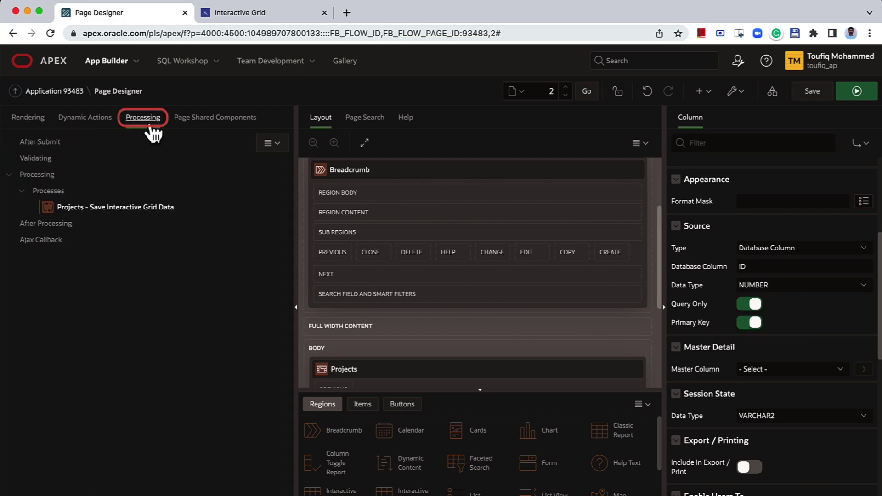
{"action": "left_click", "coordinate": [82, 207]}
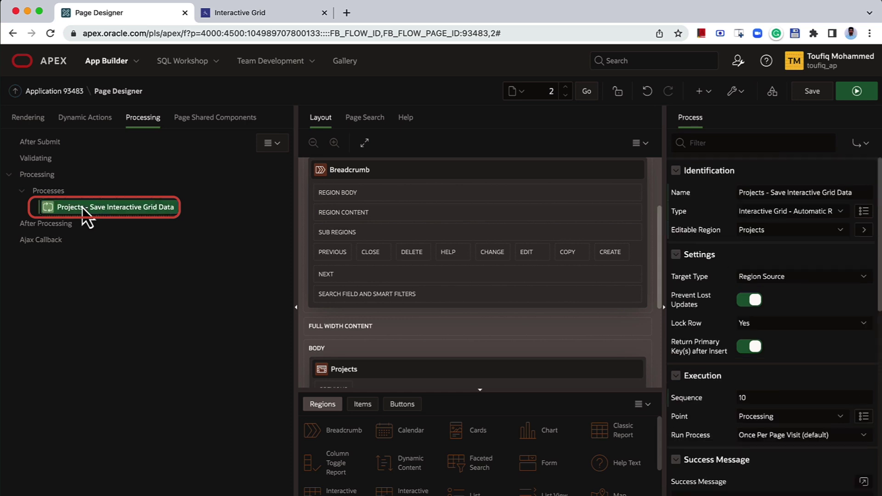
{"action": "left_click", "coordinate": [789, 216]}
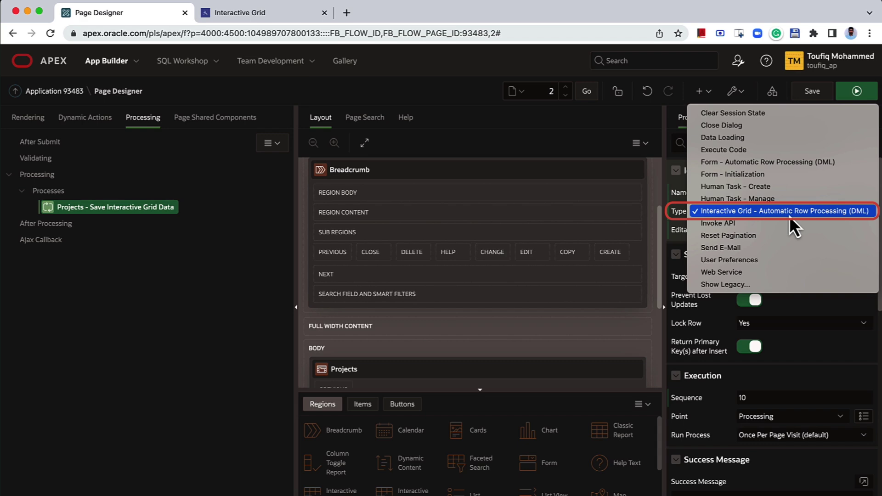
{"action": "left_click", "coordinate": [790, 216]}
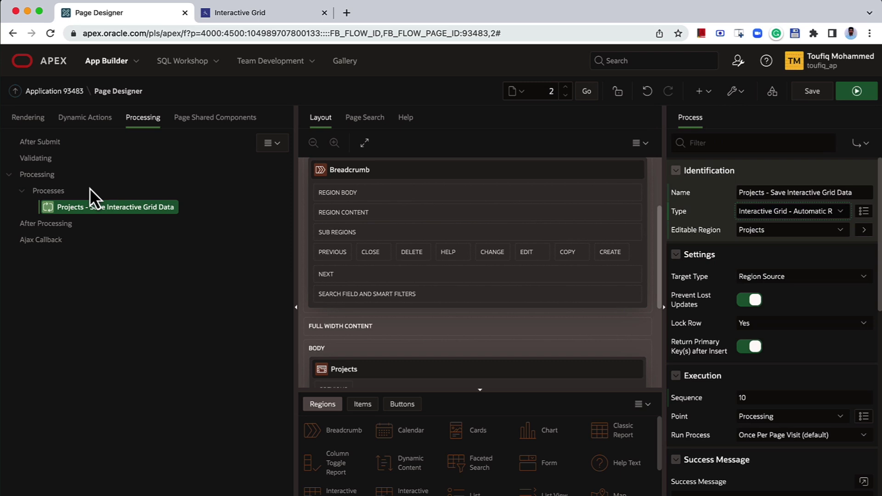
Step: Go back to the page's rendering tree, save the editable grid changes and run the page
{"action": "left_click", "coordinate": [29, 119]}
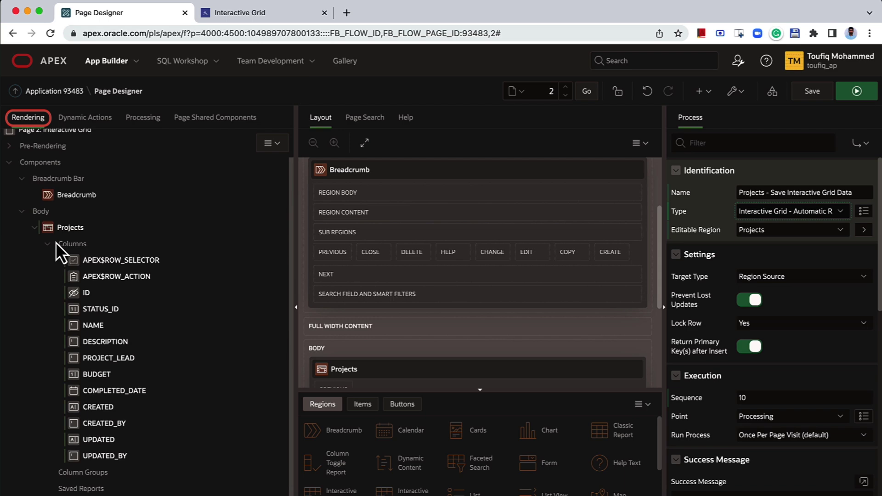
{"action": "left_click", "coordinate": [829, 89]}
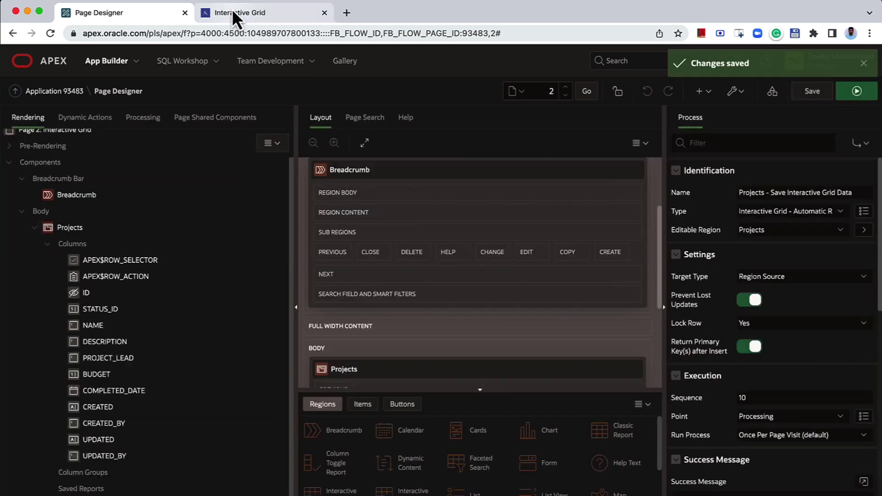
{"action": "left_click", "coordinate": [859, 91]}
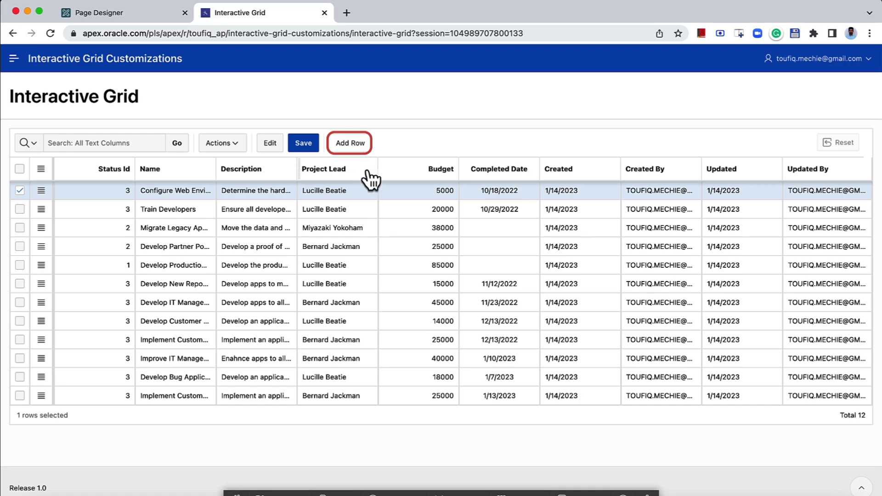
Step: Replace the last letter of the first row's project lead name with R and save the grid
{"action": "left_click", "coordinate": [355, 194]}
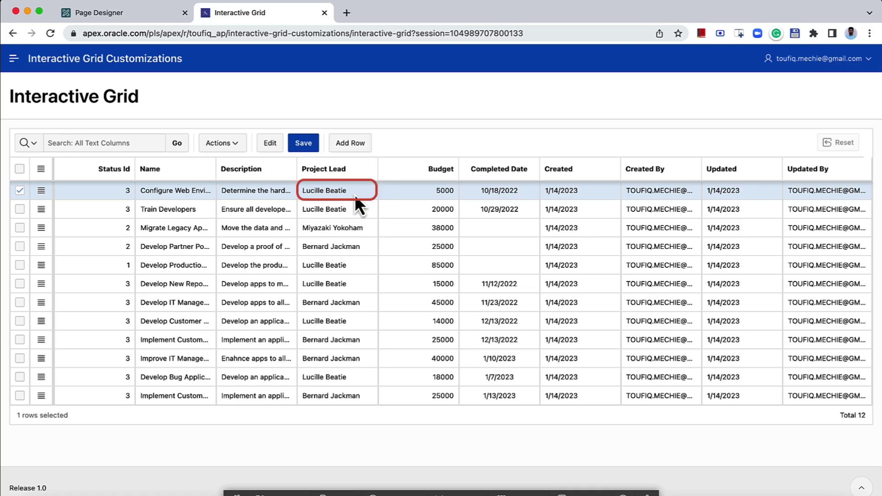
{"action": "left_click", "coordinate": [355, 196]}
{"action": "key", "text": "BackSpace"}
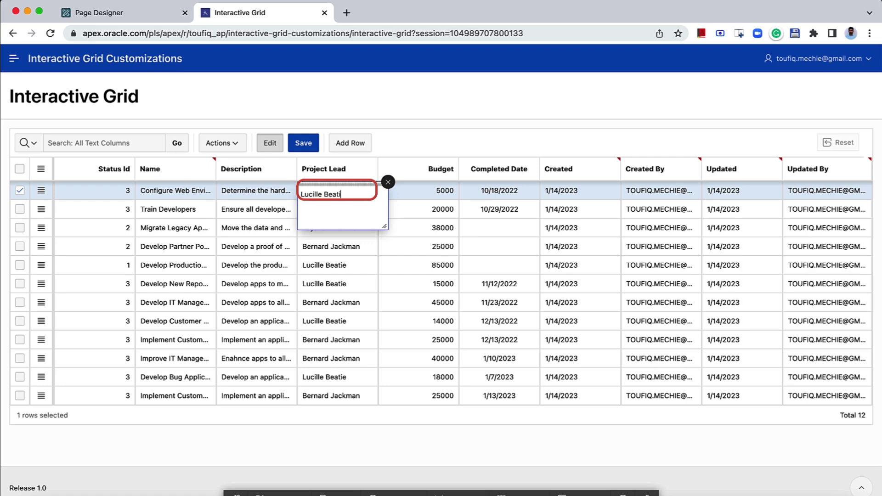
{"action": "type", "text": "R"}
{"action": "left_click", "coordinate": [304, 146]}
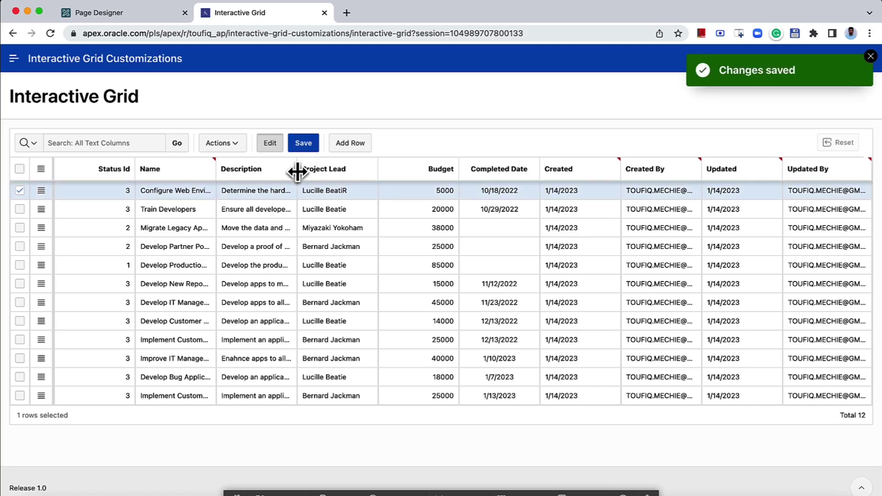
Step: In the Page Designer, remove Add Row from the Projects grid's allowed operations and save the page
{"action": "left_click", "coordinate": [125, 11]}
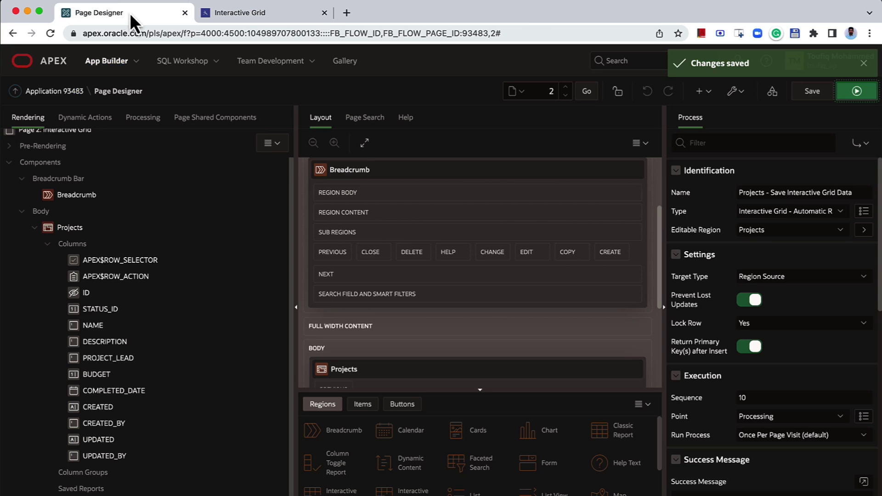
{"action": "left_click", "coordinate": [69, 228]}
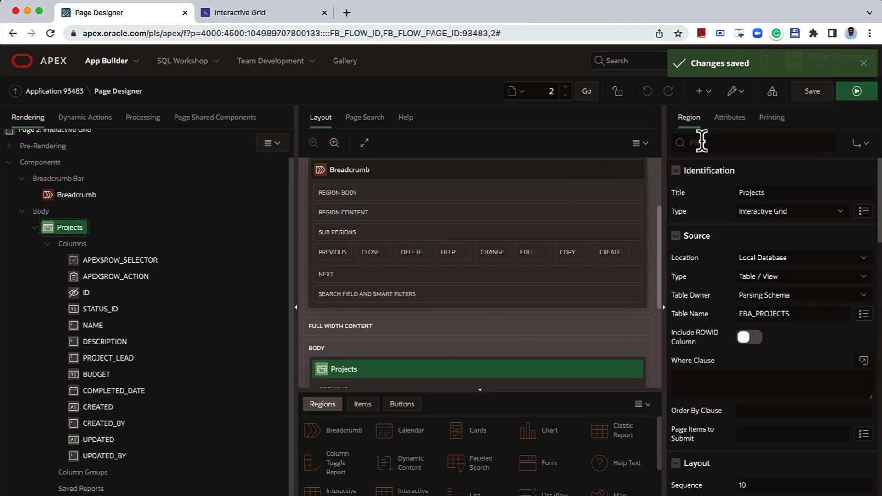
{"action": "left_click", "coordinate": [730, 117]}
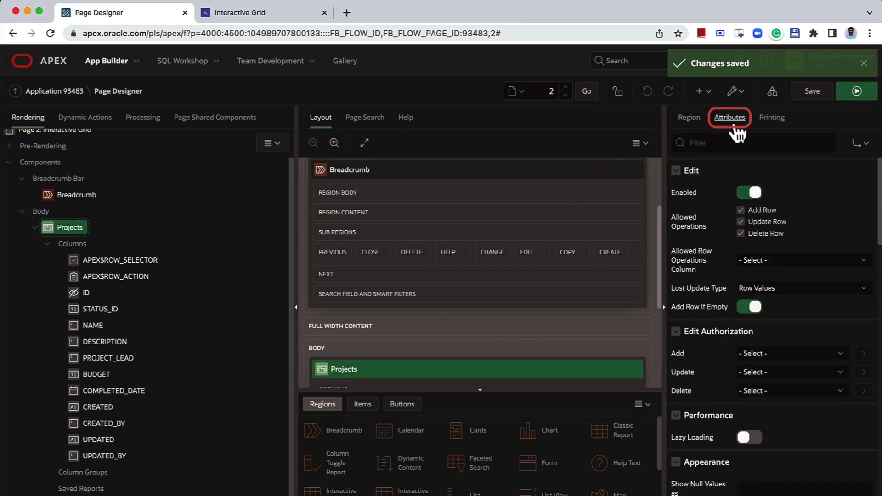
{"action": "left_click", "coordinate": [740, 211]}
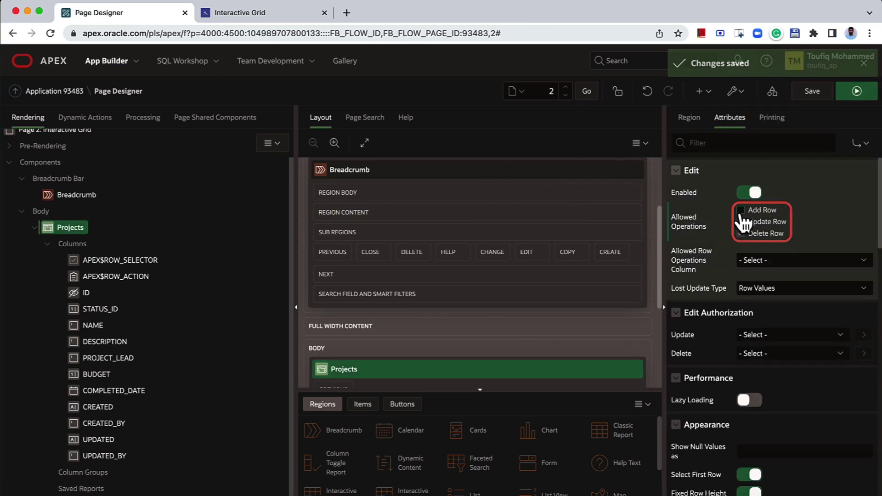
{"action": "left_click", "coordinate": [807, 101]}
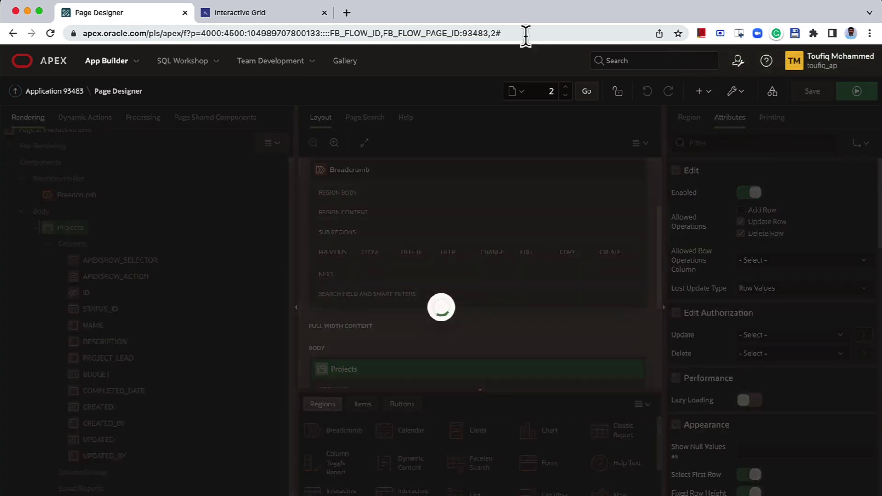
Step: Reload the running Interactive Grid page and open the first row's Project Lead cell for editing
{"action": "left_click", "coordinate": [258, 11]}
{"action": "left_click", "coordinate": [50, 33]}
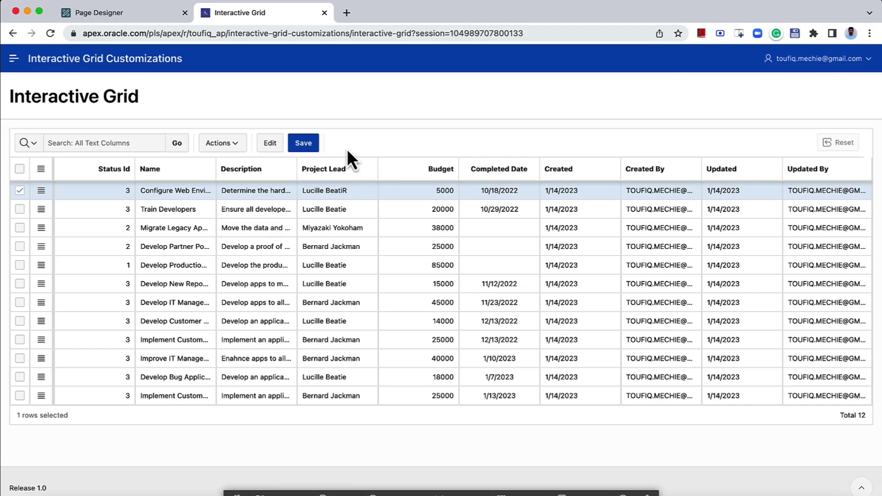
{"action": "left_click", "coordinate": [357, 191]}
{"action": "left_click", "coordinate": [357, 191]}
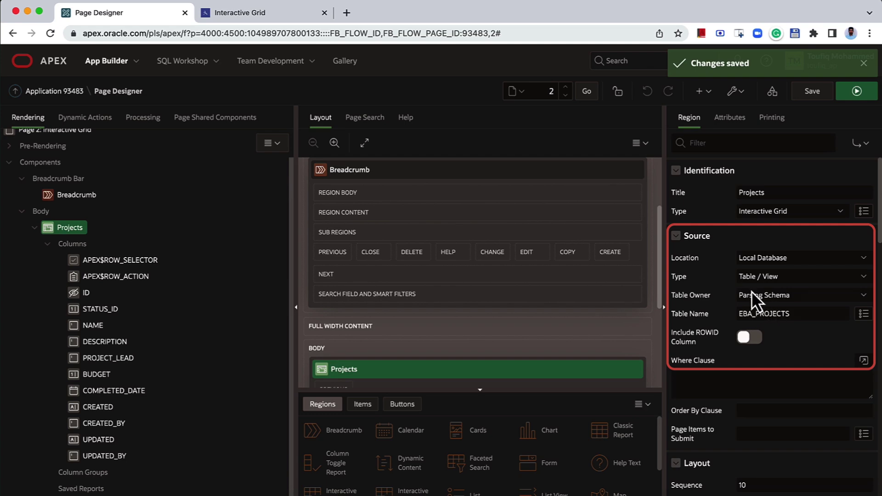
Step: Change the Projects region's source type to SQL Query
{"action": "left_click", "coordinate": [759, 277]}
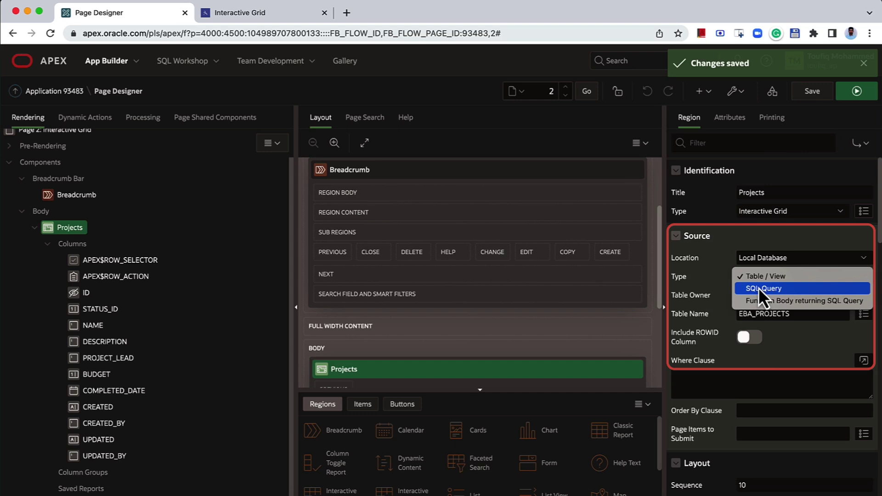
{"action": "key", "text": "Escape"}
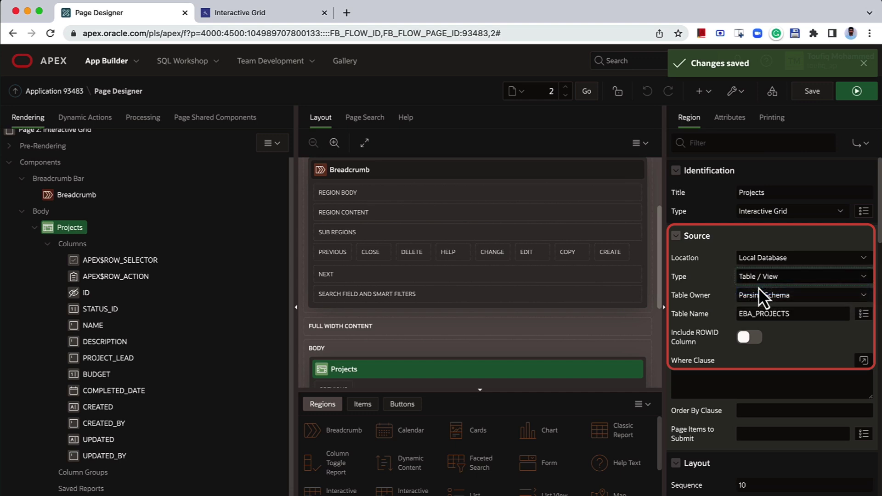
{"action": "key", "text": "Down"}
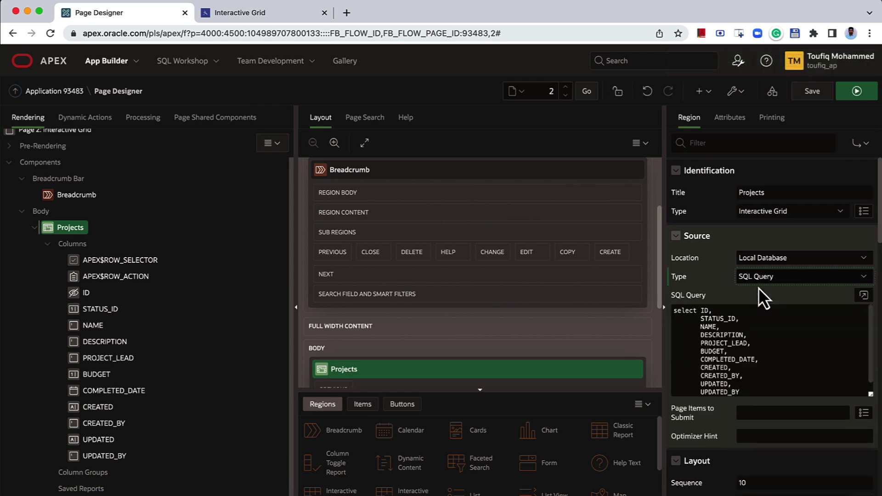
Step: Append WHERE STATUS_ID = 2 to the Projects region's SQL query and accept the edited code
{"action": "left_click", "coordinate": [864, 295]}
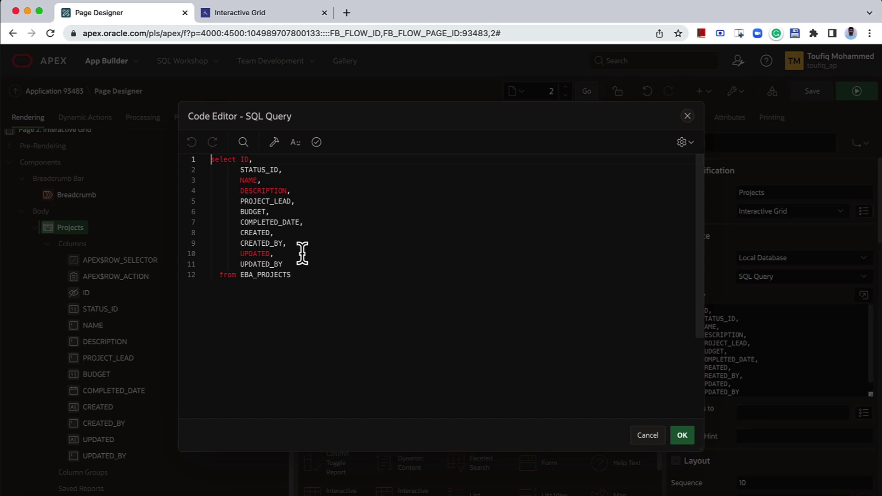
{"action": "left_click_drag", "start_coordinate": [240, 275], "coordinate": [306, 277]}
{"action": "left_click", "coordinate": [305, 277]}
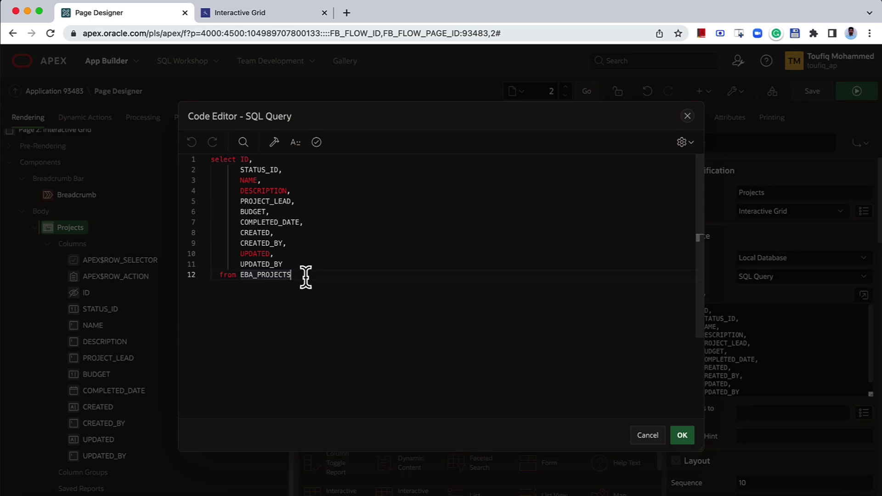
{"action": "type", "text": "WHERE"}
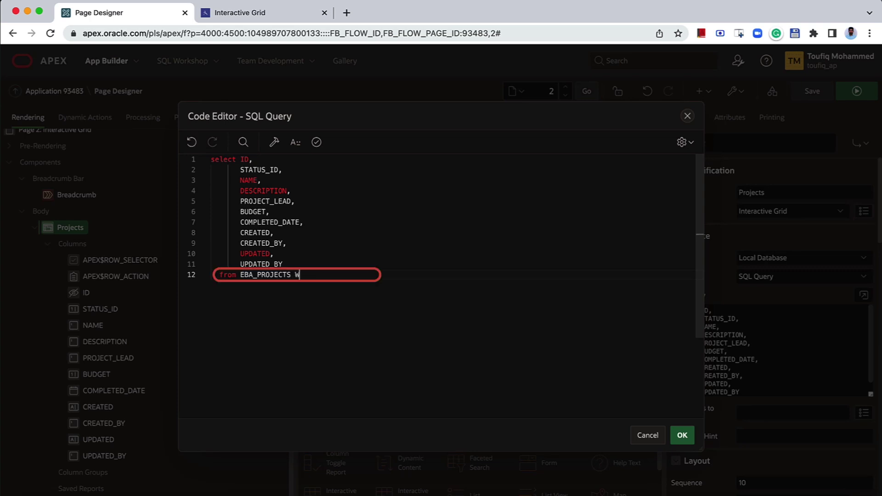
{"action": "type", "text": " STATUS_ID = 2"}
{"action": "left_click", "coordinate": [683, 439]}
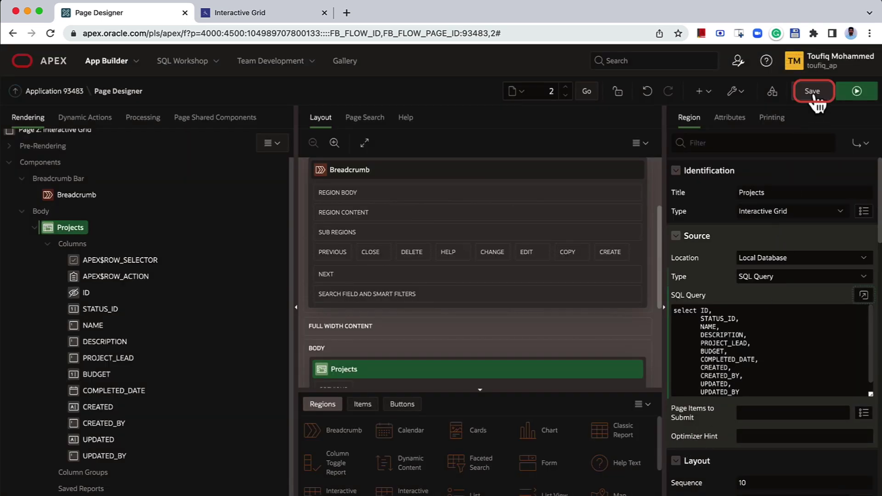
Step: Save the page, then reload the running Interactive Grid page to check which rows the query returns
{"action": "left_click", "coordinate": [815, 94]}
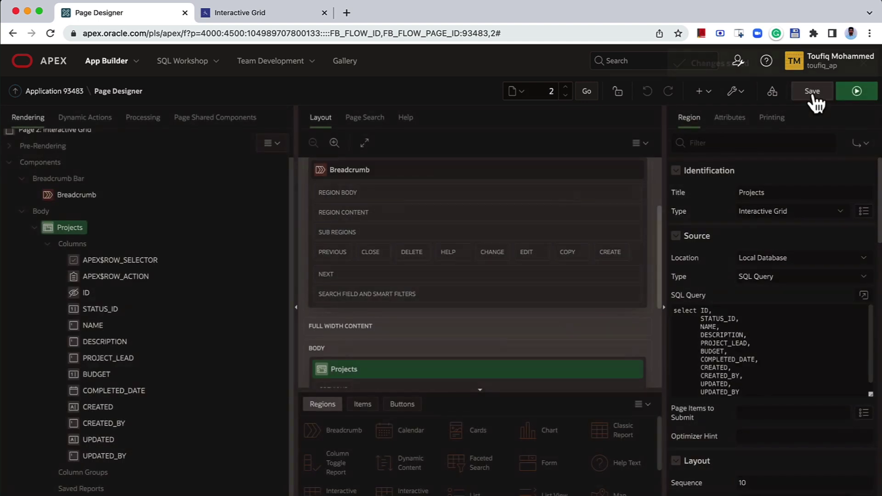
{"action": "left_click", "coordinate": [257, 19]}
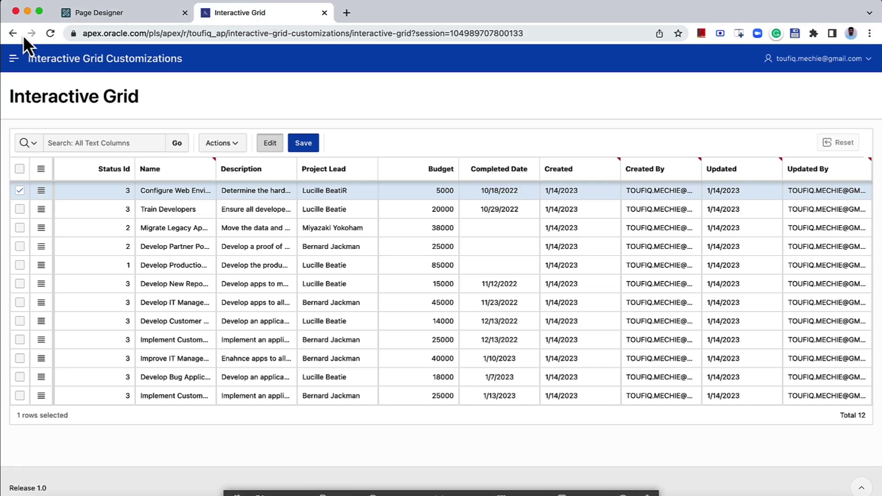
{"action": "left_click", "coordinate": [50, 34]}
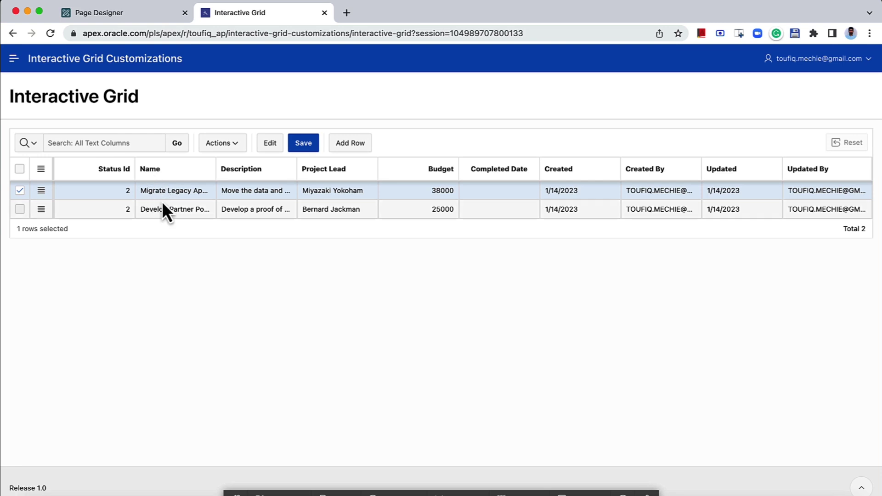
{"action": "left_click", "coordinate": [145, 9]}
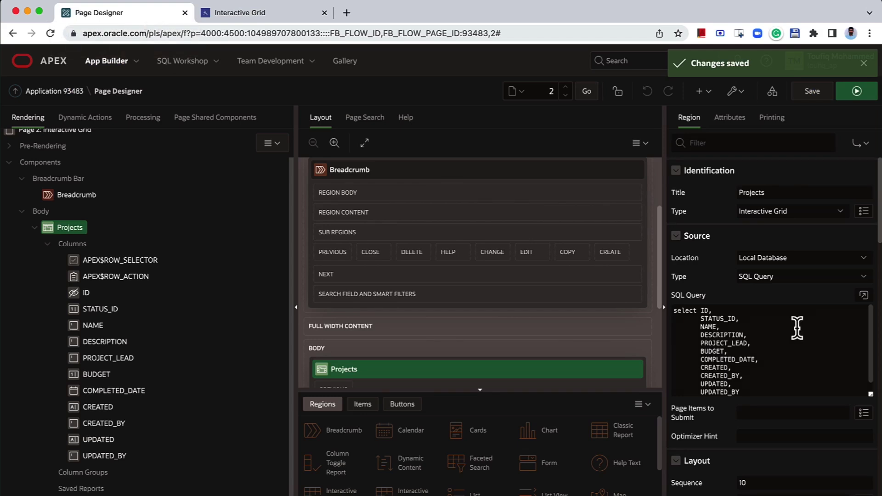
{"action": "left_click", "coordinate": [863, 296]}
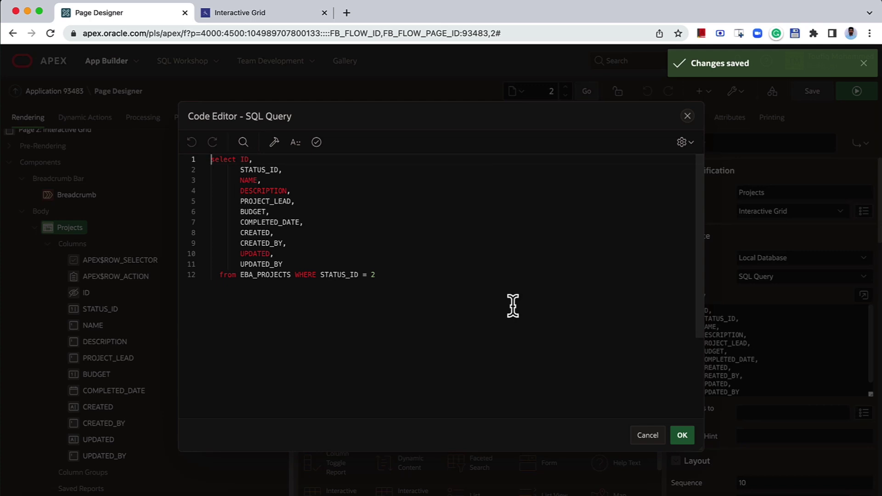
{"action": "left_click", "coordinate": [462, 275]}
{"action": "left_click", "coordinate": [645, 438]}
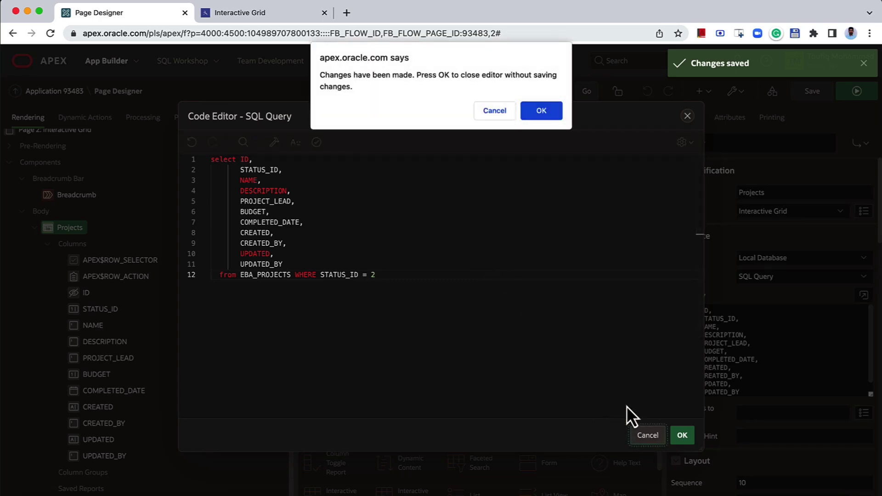
{"action": "left_click", "coordinate": [543, 111]}
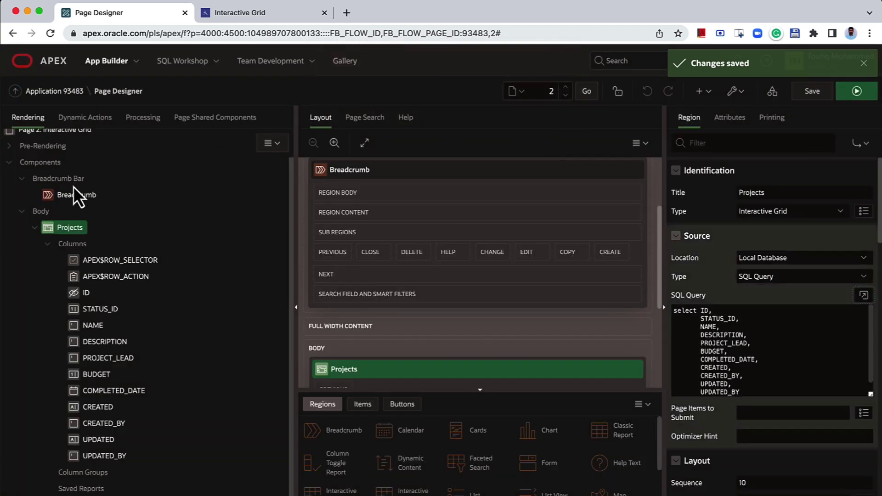
Step: Create a page item in the Body and place it above the Projects region
{"action": "right_click", "coordinate": [40, 203]}
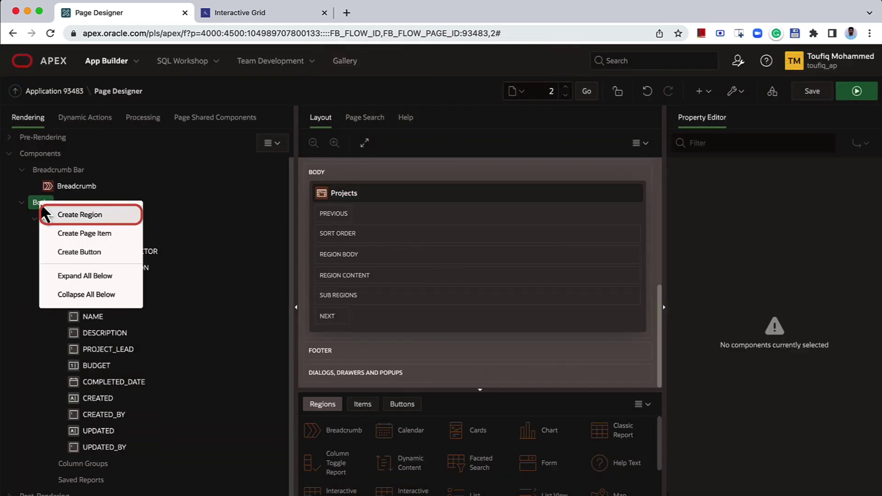
{"action": "left_click", "coordinate": [66, 231]}
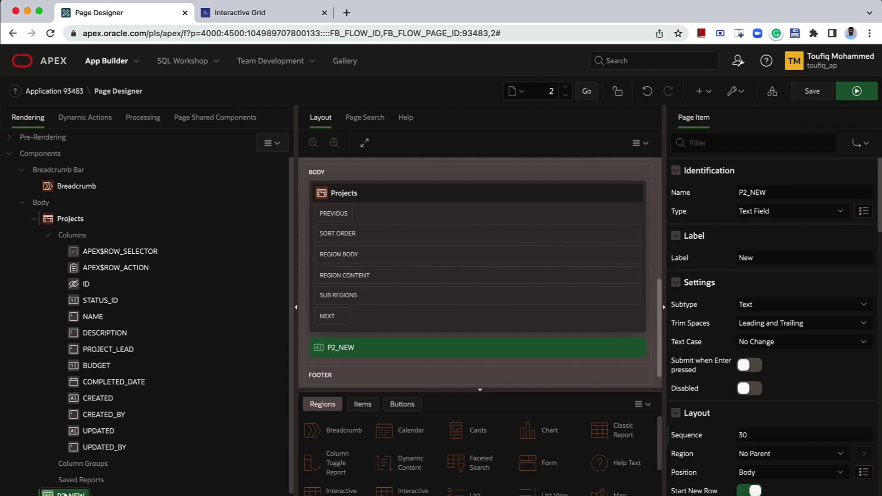
{"action": "left_click_drag", "start_coordinate": [62, 494], "coordinate": [61, 215]}
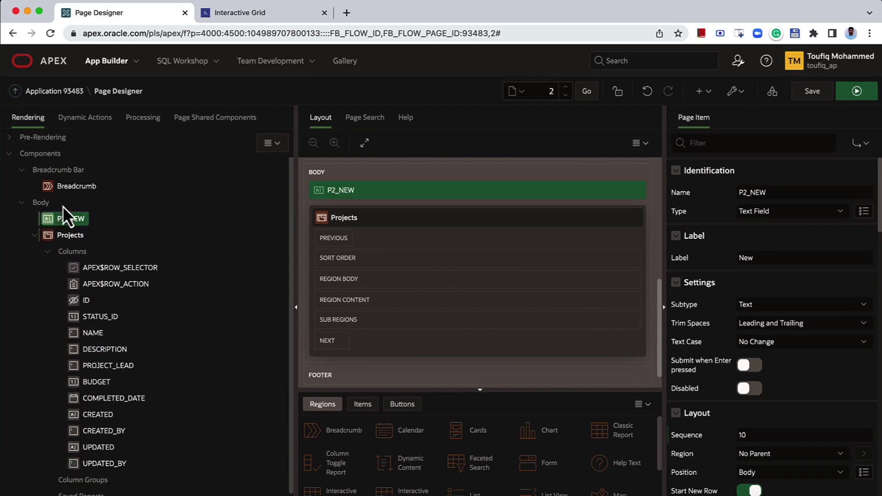
Step: Rename the new page item P2_STATUS and set its type to Select List
{"action": "left_click", "coordinate": [748, 192]}
{"action": "left_click", "coordinate": [787, 191]}
{"action": "key", "text": "BackSpace"}
{"action": "key", "text": "BackSpace"}
{"action": "key", "text": "BackSpace"}
{"action": "type", "text": "ST"}
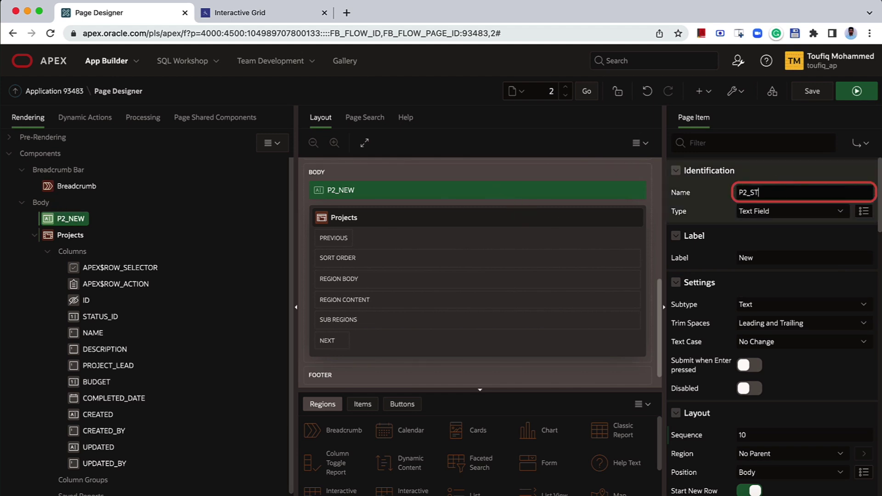
{"action": "type", "text": "ATUS"}
{"action": "left_click", "coordinate": [788, 216]}
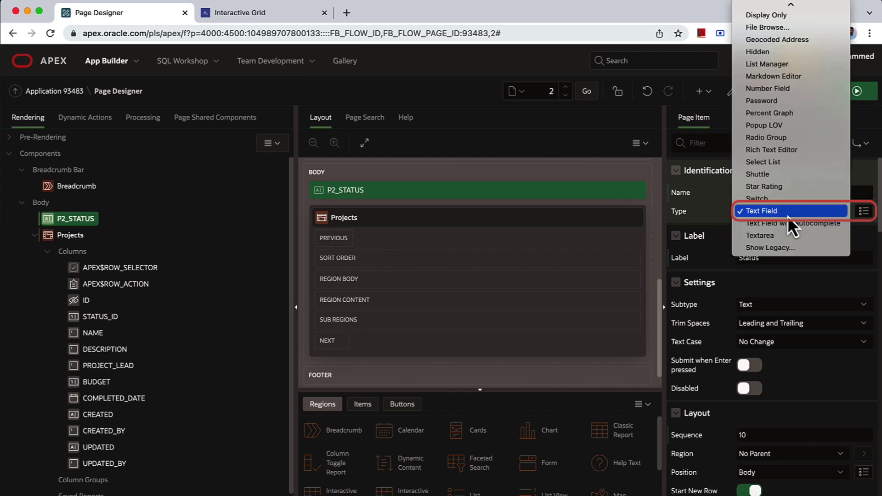
{"action": "left_click", "coordinate": [782, 164]}
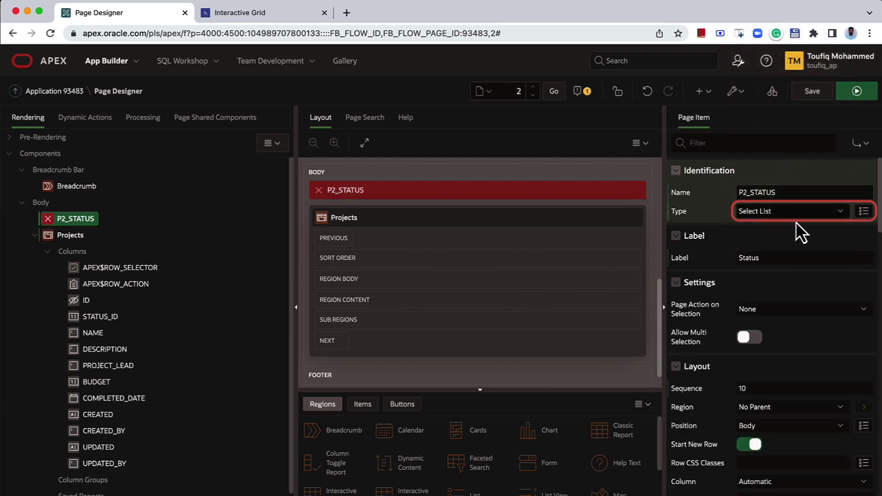
Step: Give P2_STATUS an SQL Query list of values, SELECT CODE D, ID R FROM EBA_PROJECT_STATUS;, and validate the code
{"action": "scroll", "coordinate": [800, 236], "scroll_direction": "down", "scroll_amount": 5}
{"action": "scroll", "coordinate": [801, 236], "scroll_direction": "down", "scroll_amount": 8}
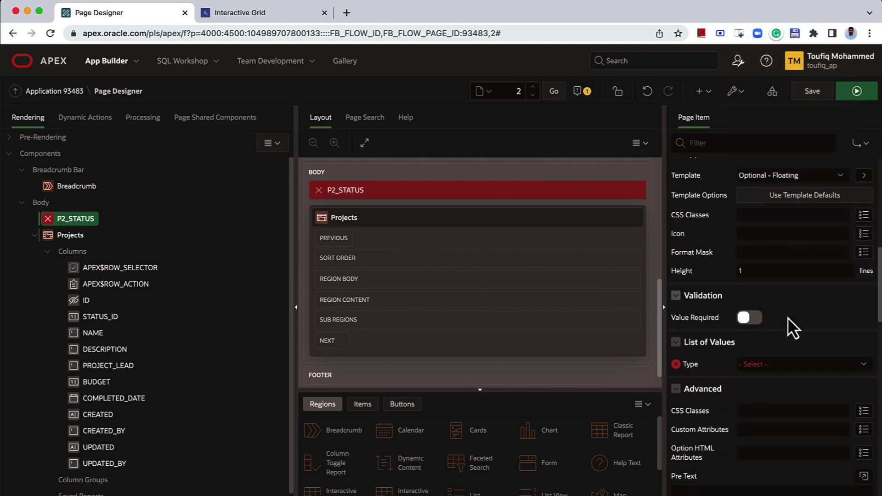
{"action": "left_click", "coordinate": [785, 369]}
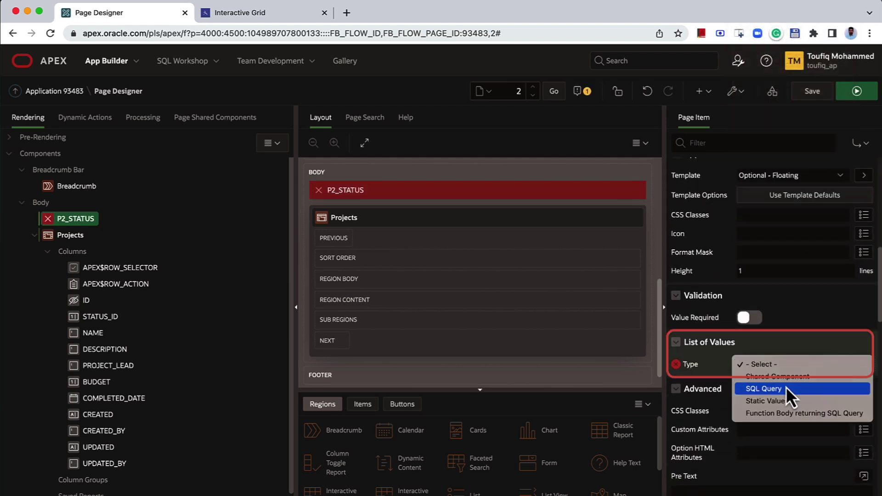
{"action": "left_click", "coordinate": [785, 387]}
{"action": "left_click", "coordinate": [864, 383]}
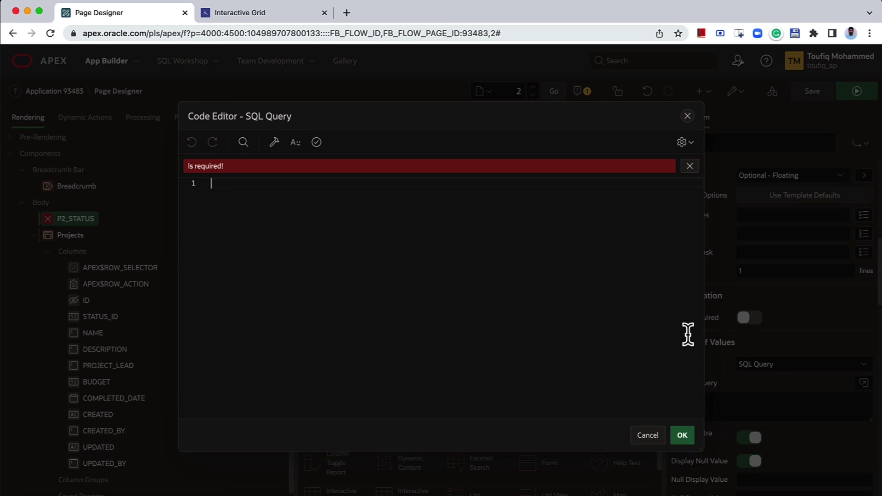
{"action": "type", "text": "SELECT CODE D, ID R FROM EBA_PROJECT_STATUS;"}
{"action": "left_click", "coordinate": [316, 142]}
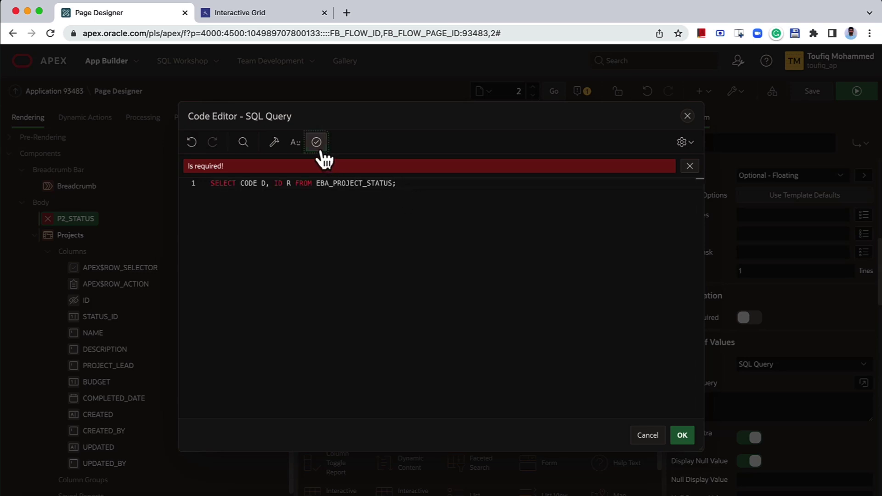
{"action": "left_click", "coordinate": [322, 154]}
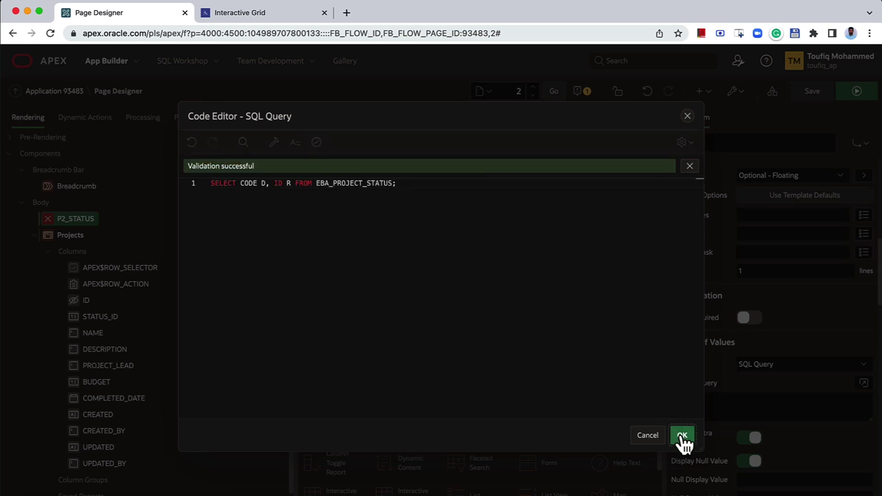
{"action": "left_click", "coordinate": [682, 436]}
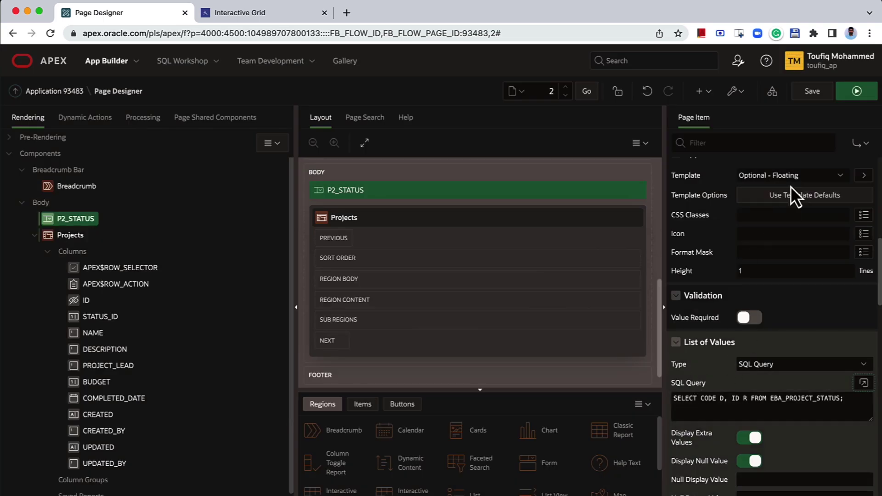
Step: Change the Projects region's SQL query condition to STATUS_ID = :P2_STATUS and apply the edited query
{"action": "left_click", "coordinate": [78, 236]}
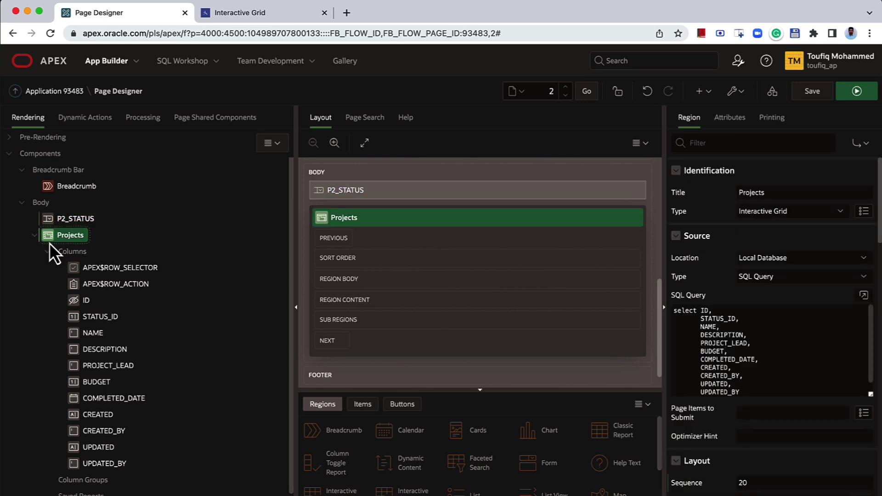
{"action": "left_click", "coordinate": [864, 295]}
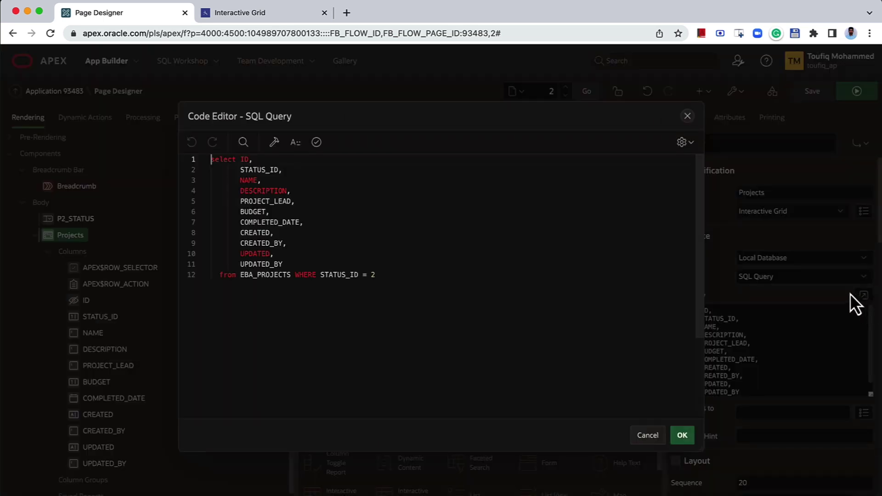
{"action": "left_click", "coordinate": [388, 276]}
{"action": "key", "text": "BackSpace"}
{"action": "type", "text": ":P2_STATUS"}
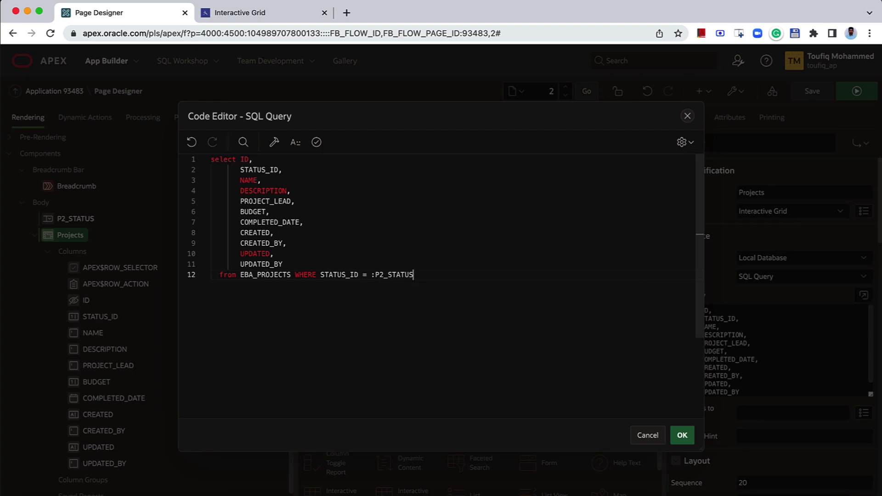
{"action": "left_click", "coordinate": [683, 435]}
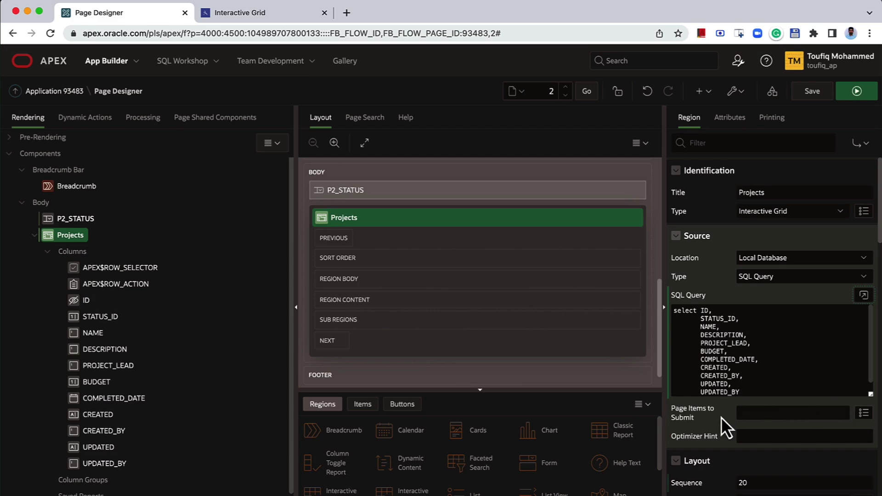
Step: Create a dynamic action on the P2_STATUS item and name it On status change
{"action": "right_click", "coordinate": [88, 218]}
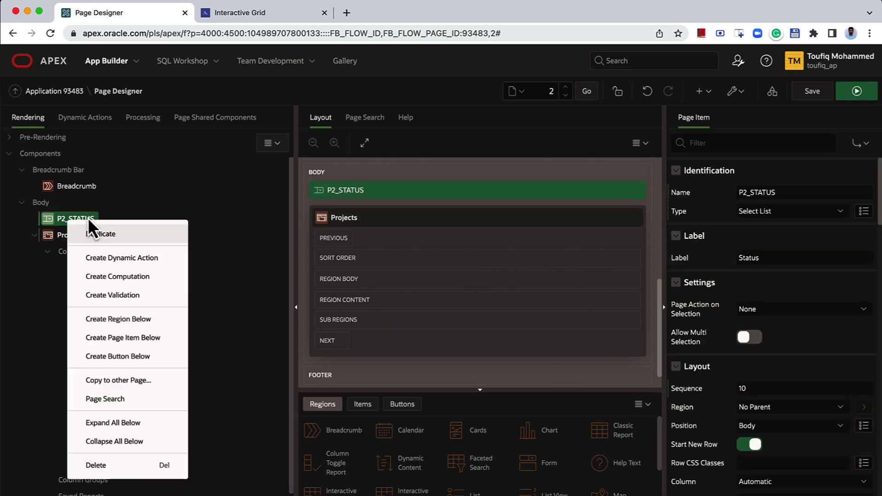
{"action": "left_click", "coordinate": [87, 217]}
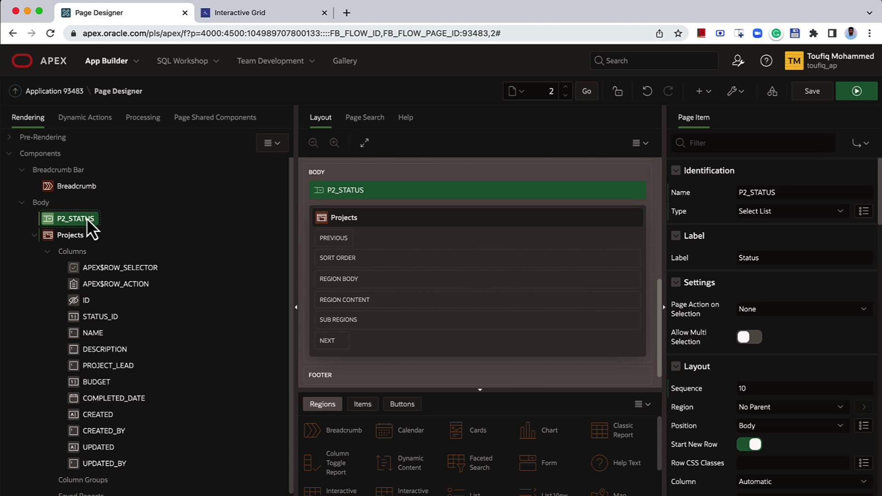
{"action": "right_click", "coordinate": [87, 218]}
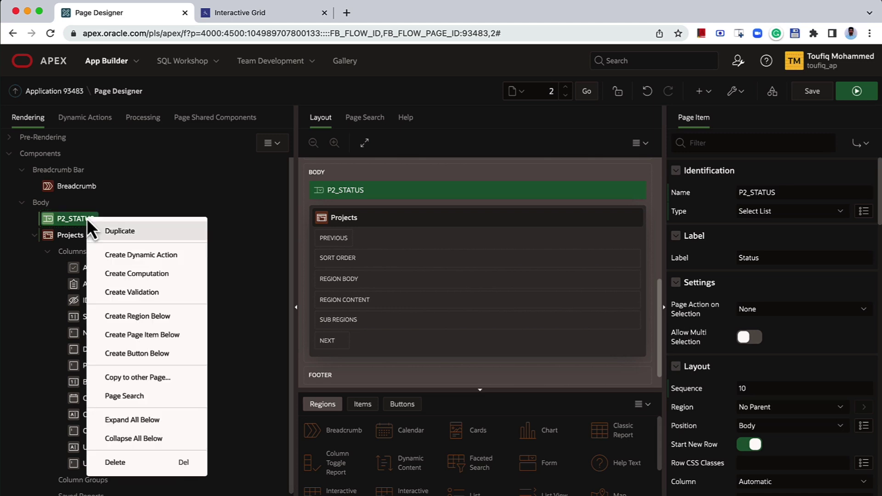
{"action": "left_click", "coordinate": [110, 255]}
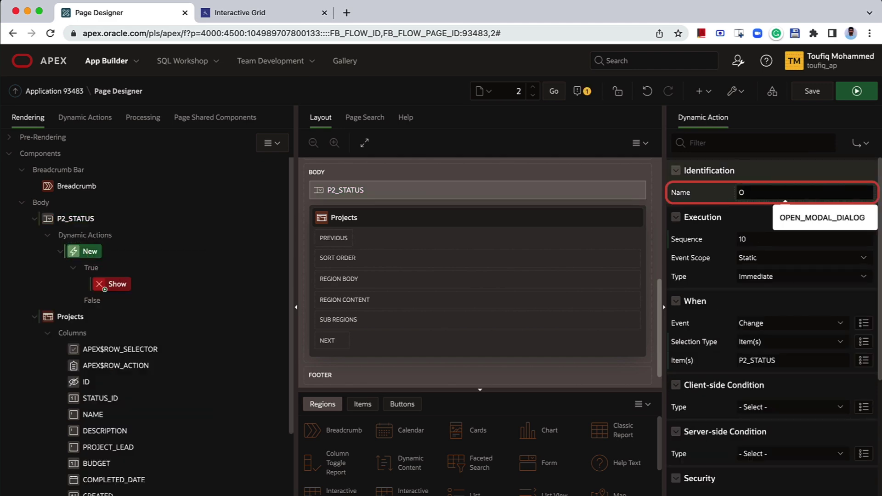
{"action": "type", "text": "On status change"}
Step: Set the dynamic action's true action to Refresh, with Region as the selection type and Projects as the affected region
{"action": "left_click", "coordinate": [95, 289]}
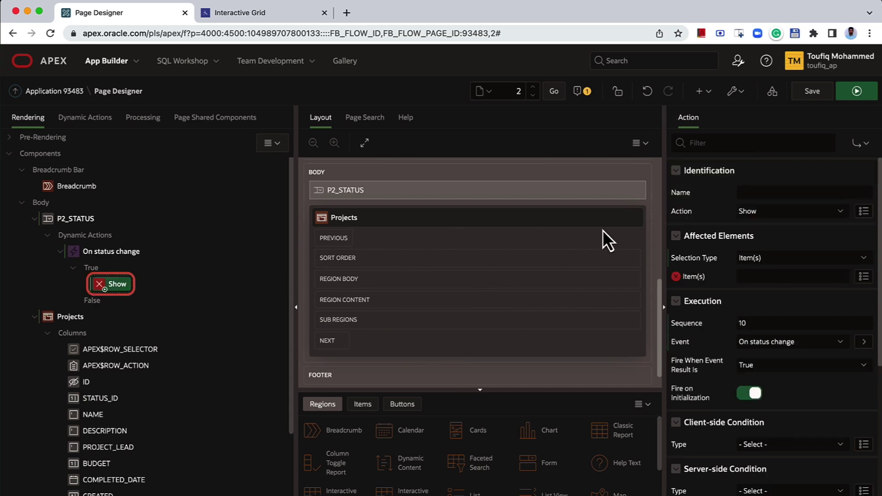
{"action": "left_click", "coordinate": [765, 213]}
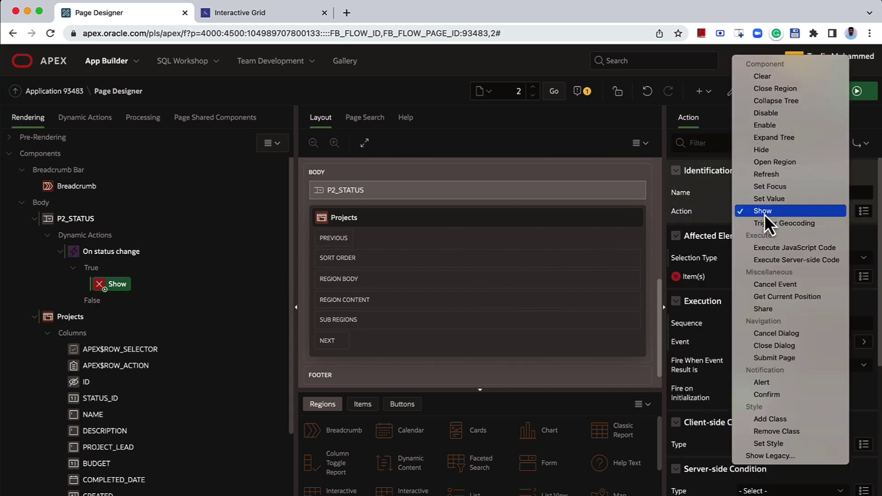
{"action": "left_click", "coordinate": [771, 179]}
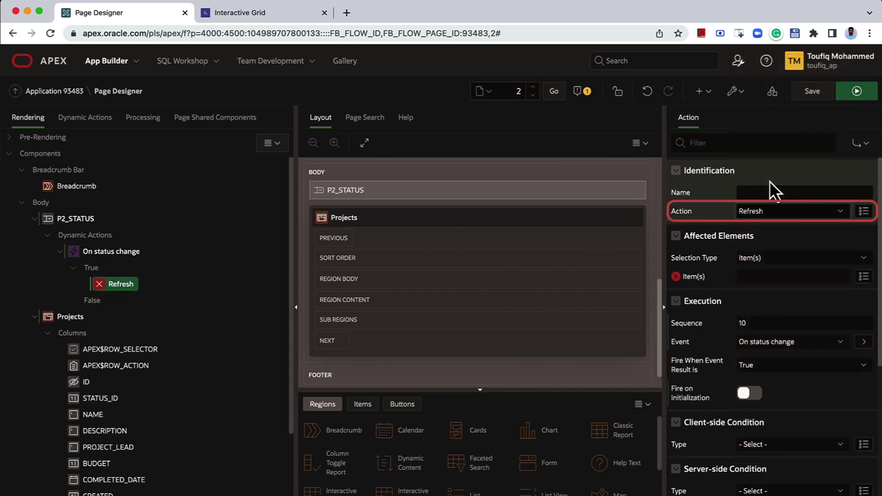
{"action": "left_click", "coordinate": [775, 257]}
{"action": "left_click", "coordinate": [773, 269]}
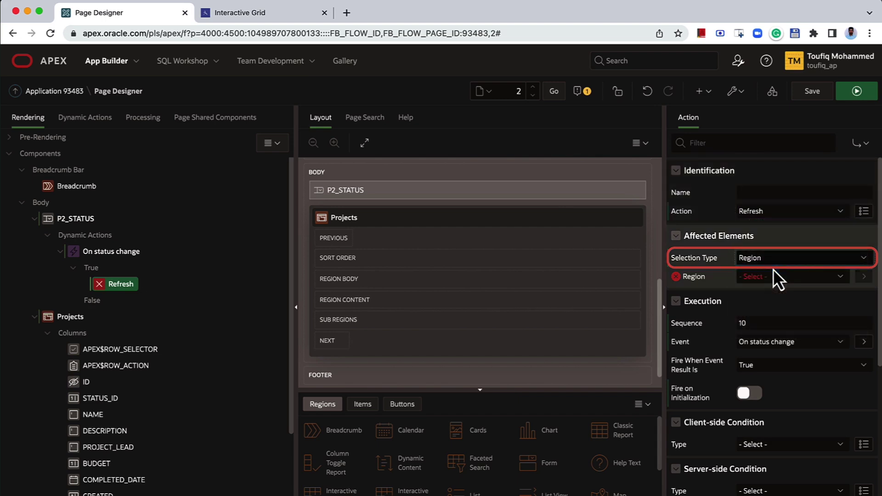
{"action": "left_click", "coordinate": [774, 277]}
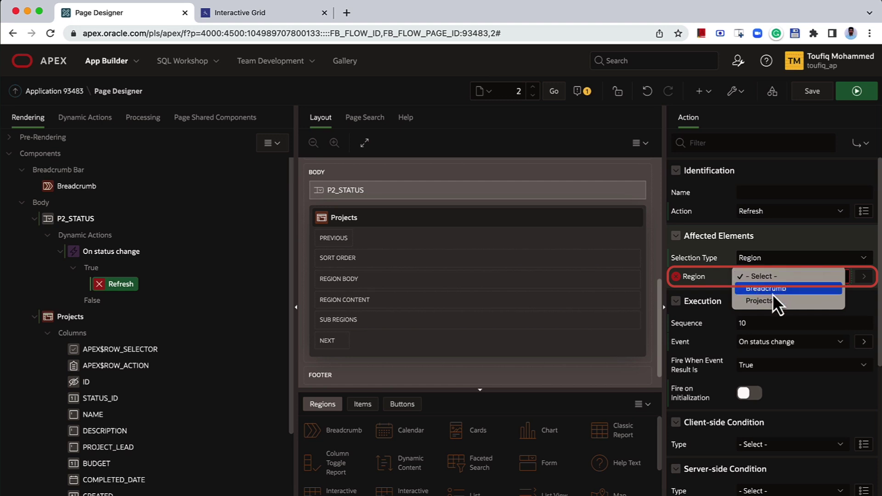
{"action": "left_click", "coordinate": [771, 299]}
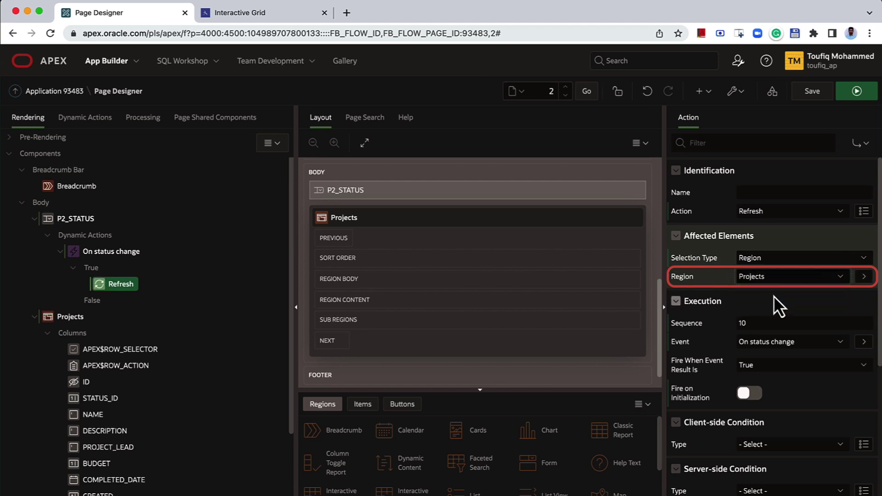
Step: Save the page, reload the running Interactive Grid page and filter the grid by the ASSIGNED status
{"action": "left_click", "coordinate": [800, 98]}
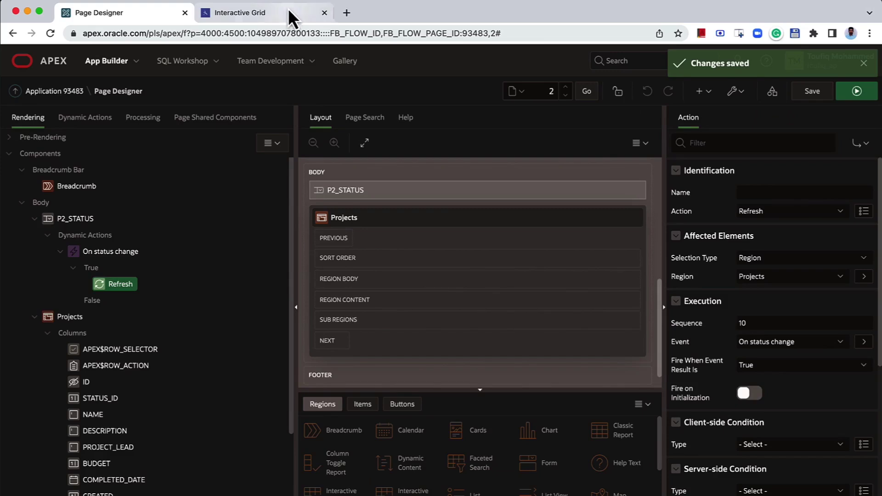
{"action": "left_click", "coordinate": [288, 10]}
{"action": "left_click", "coordinate": [50, 33]}
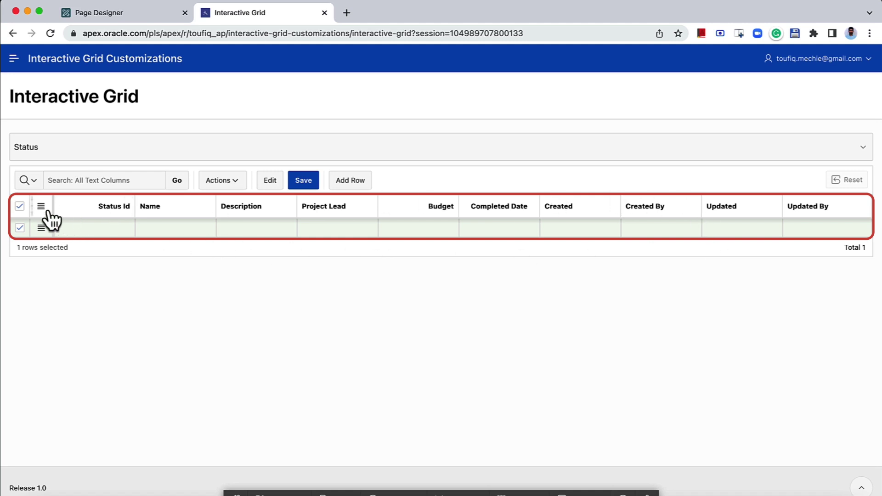
{"action": "left_click", "coordinate": [86, 156]}
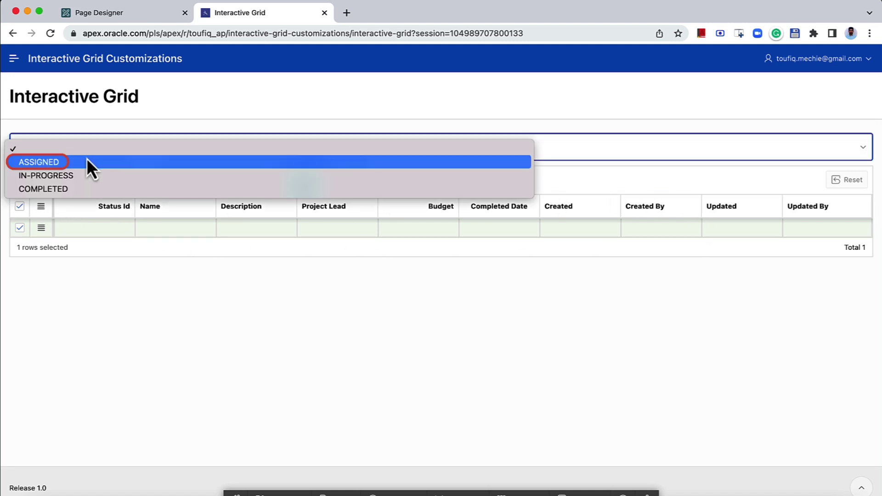
{"action": "left_click", "coordinate": [86, 161]}
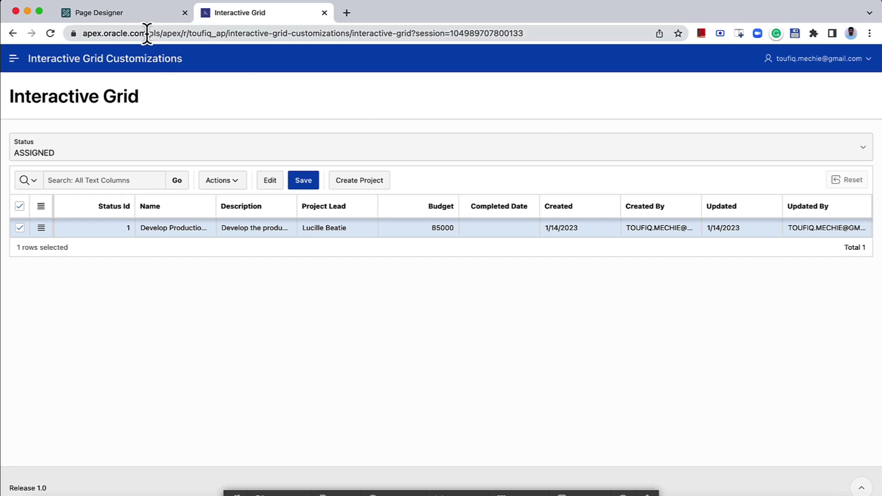
Step: Return to Page Designer and create a column group in the Projects grid with the heading Project Details
{"action": "left_click", "coordinate": [147, 18]}
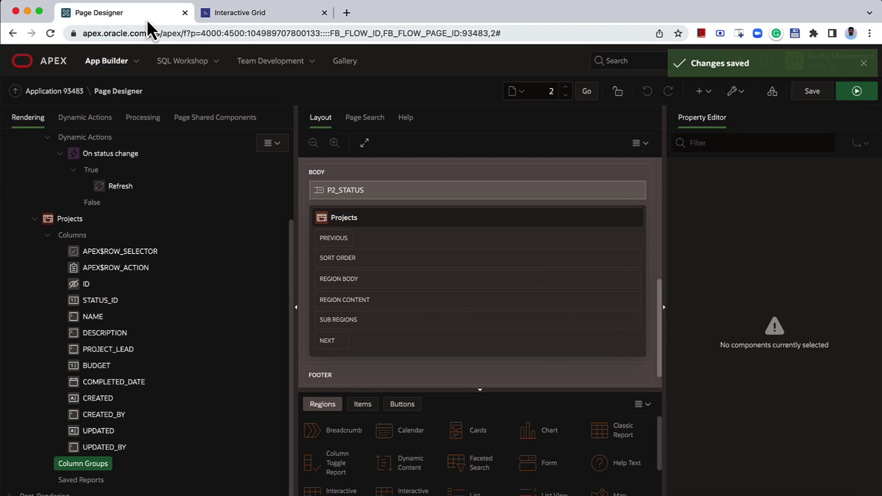
{"action": "left_click", "coordinate": [49, 236]}
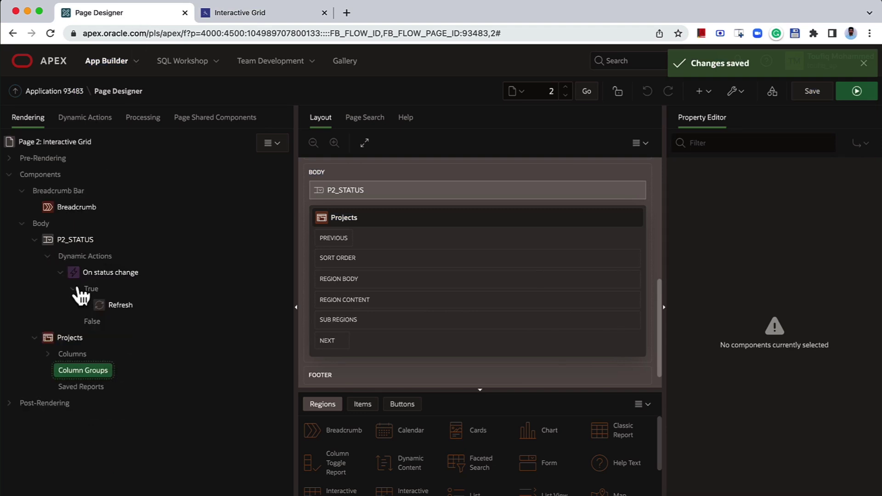
{"action": "right_click", "coordinate": [78, 374]}
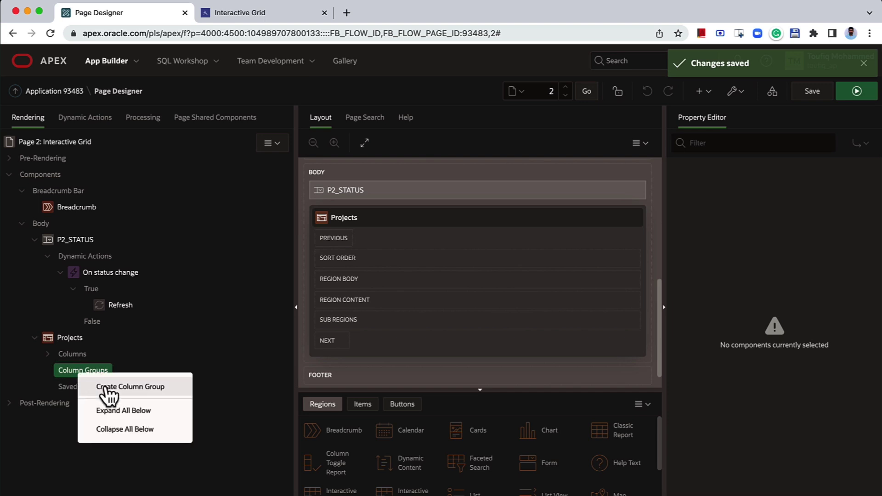
{"action": "left_click", "coordinate": [122, 390]}
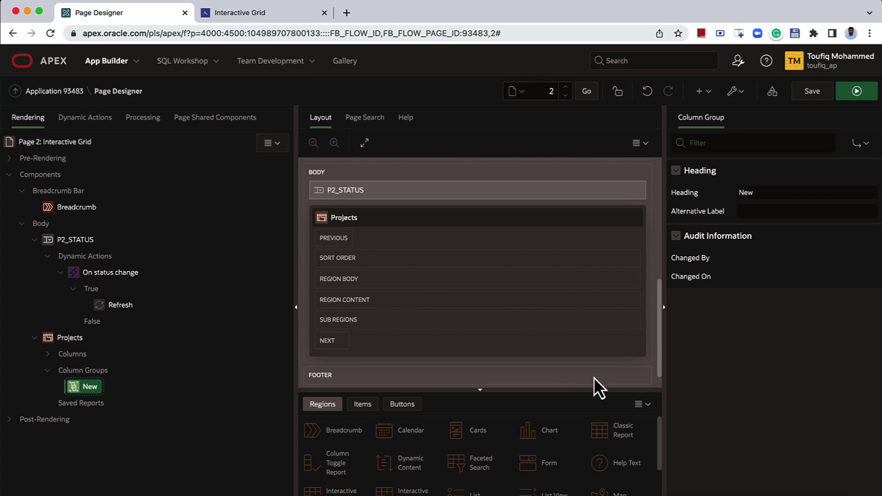
{"action": "double_click", "coordinate": [749, 193]}
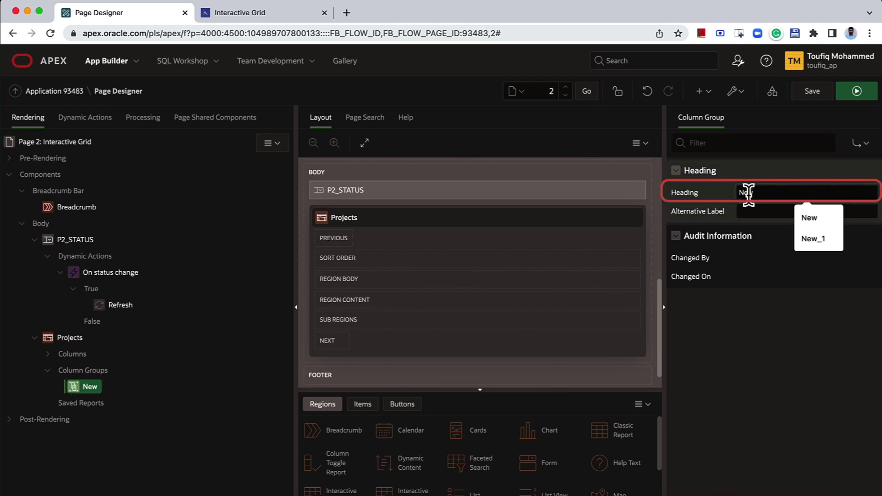
{"action": "type", "text": "Project Details"}
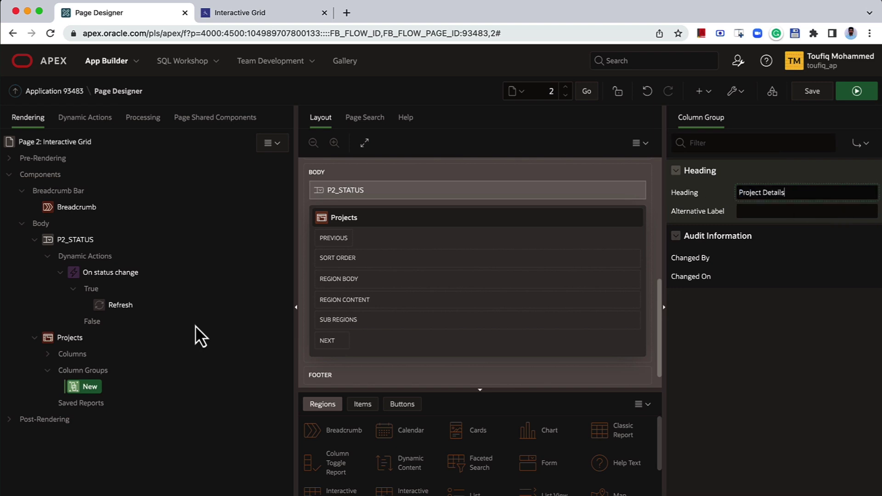
{"action": "left_click", "coordinate": [74, 394]}
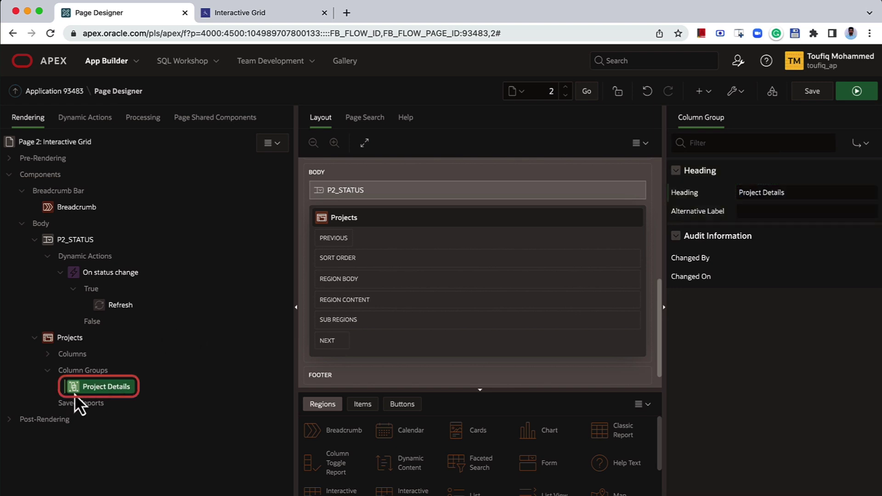
Step: Create a second column group in the Projects grid with the heading Audit Details
{"action": "right_click", "coordinate": [75, 394]}
{"action": "left_click", "coordinate": [131, 311]}
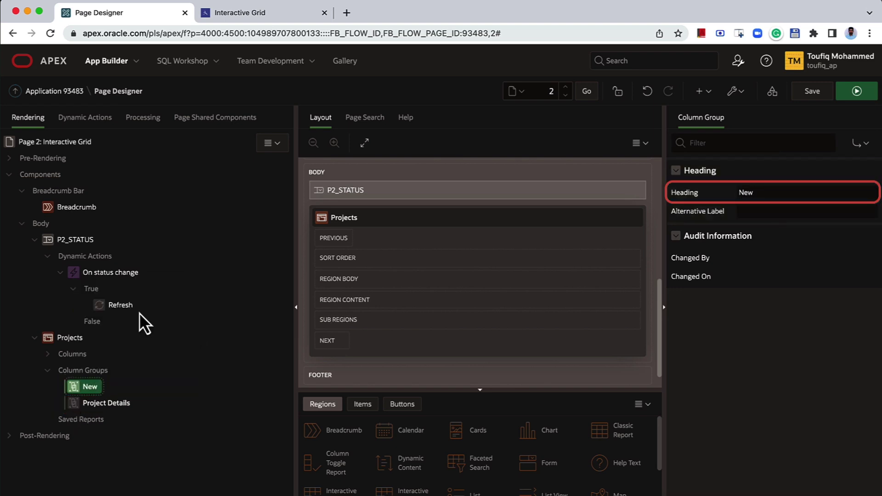
{"action": "double_click", "coordinate": [743, 192]}
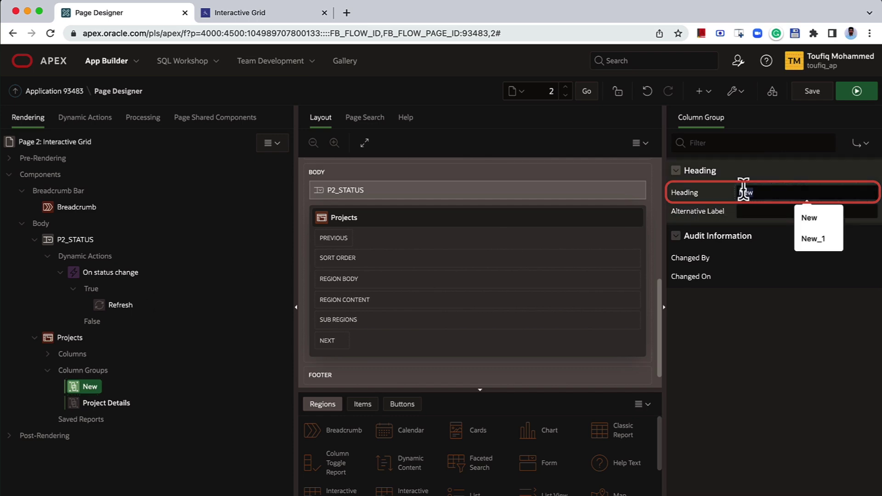
{"action": "type", "text": "Audit Details"}
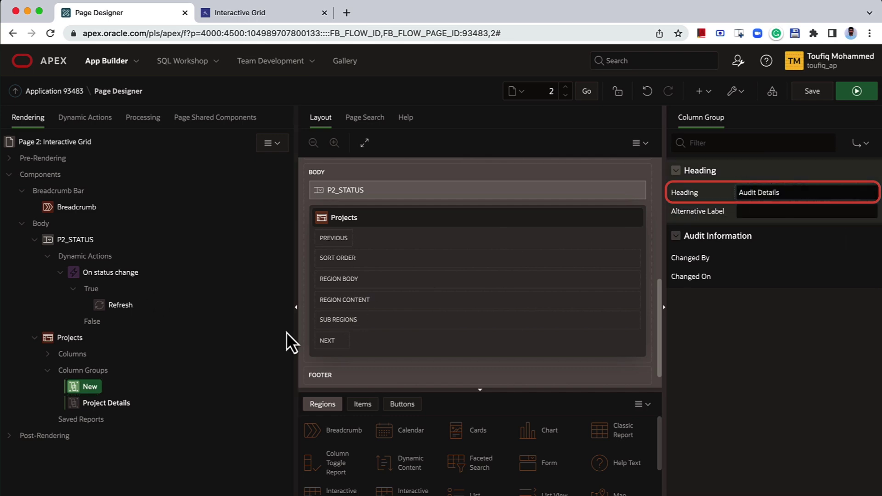
{"action": "left_click", "coordinate": [84, 386]}
Step: Assign the NAME, DESCRIPTION and PROJECT_LEAD columns of the Projects grid to the Project Details group
{"action": "left_click", "coordinate": [47, 354]}
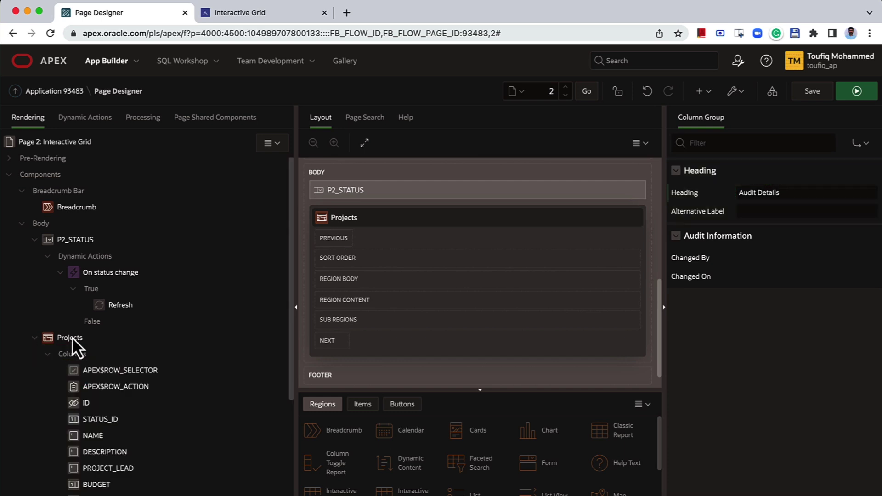
{"action": "scroll", "coordinate": [73, 338], "scroll_direction": "down", "scroll_amount": 3}
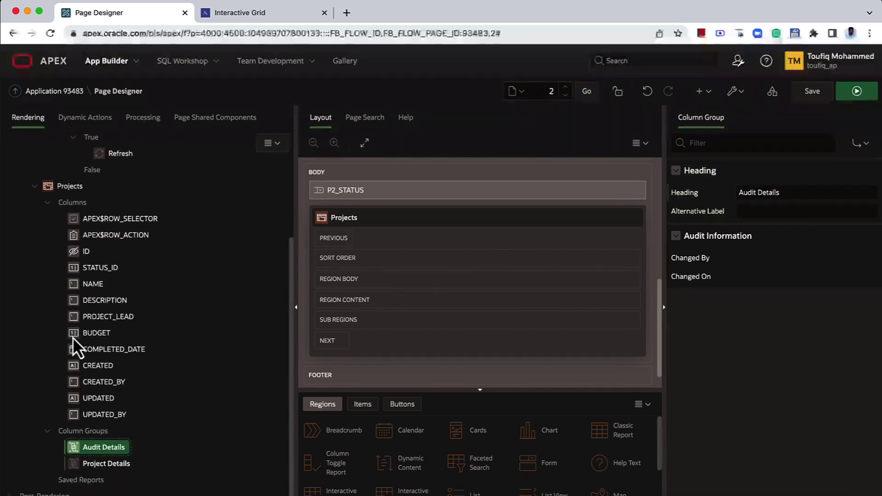
{"action": "left_click", "coordinate": [93, 284]}
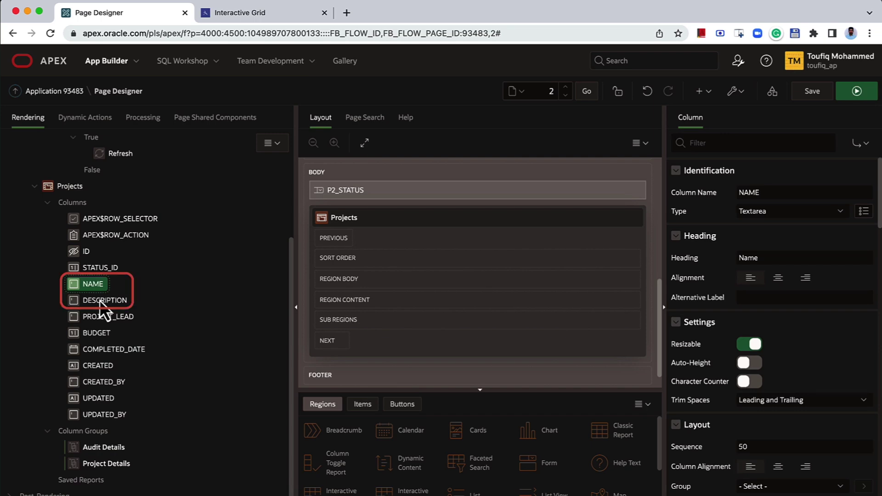
{"action": "left_click", "coordinate": [99, 300], "text": "shift"}
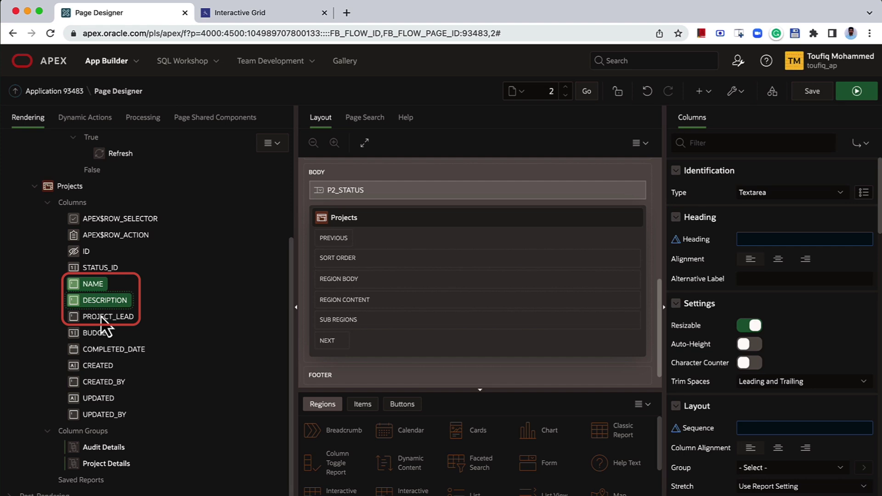
{"action": "left_click", "coordinate": [101, 316], "text": "shift"}
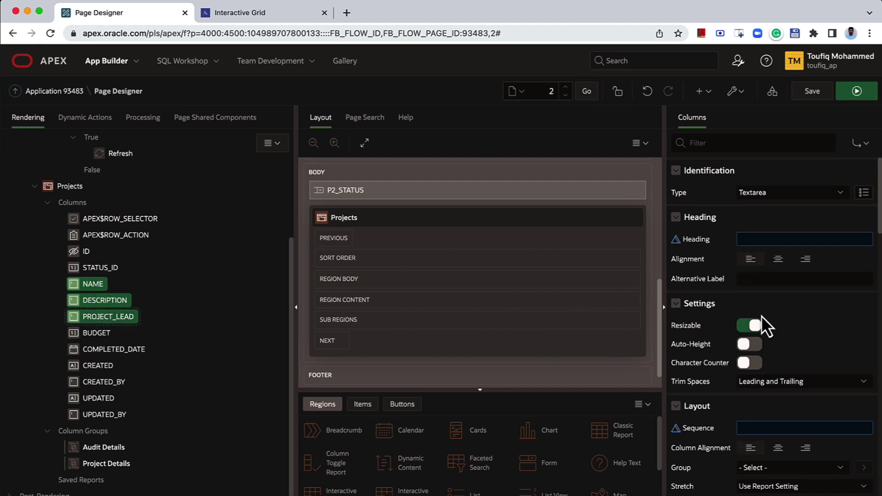
{"action": "scroll", "coordinate": [763, 321], "scroll_direction": "down", "scroll_amount": 3}
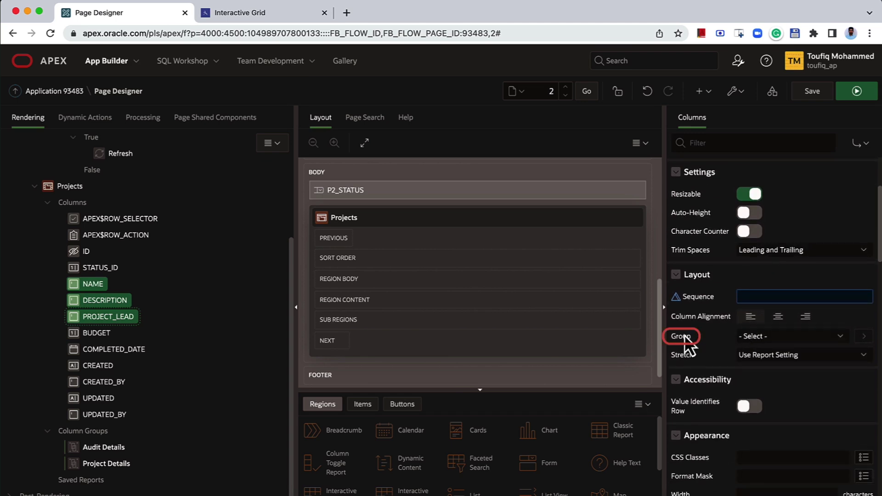
{"action": "left_click", "coordinate": [761, 341]}
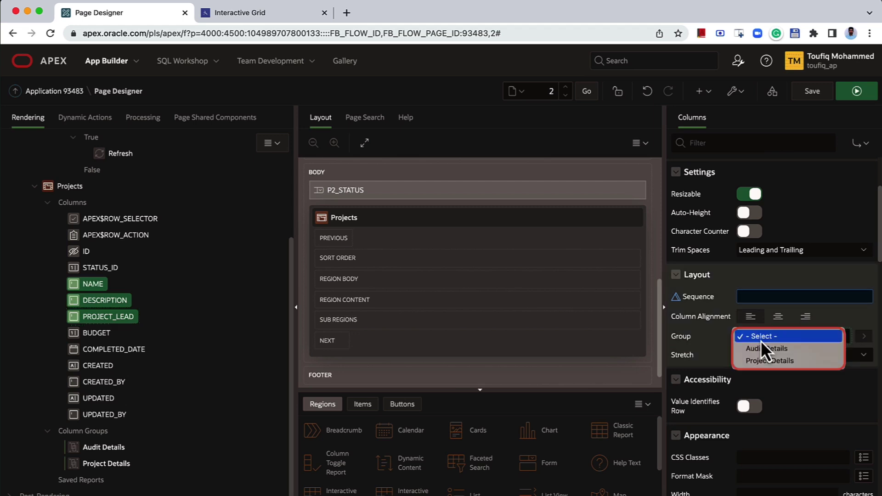
{"action": "left_click", "coordinate": [807, 361]}
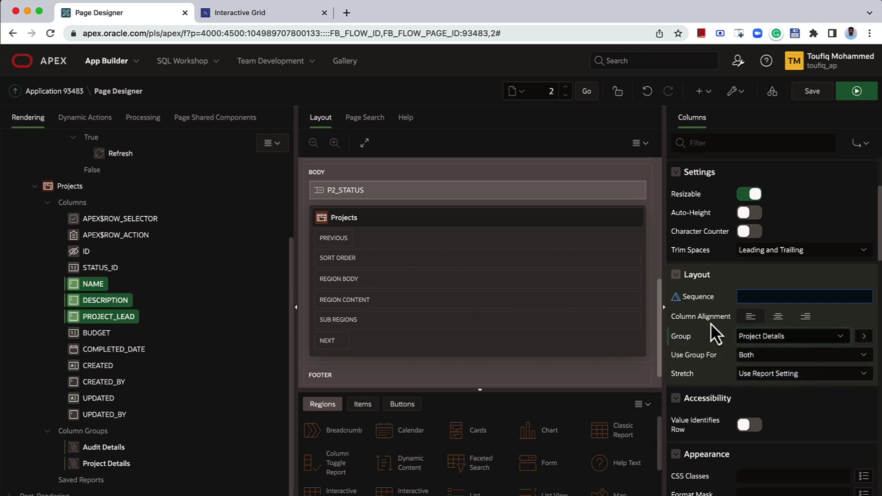
Step: Assign the CREATED, CREATED_BY, UPDATED and UPDATED_BY columns to the Audit Details group
{"action": "left_click", "coordinate": [93, 367]}
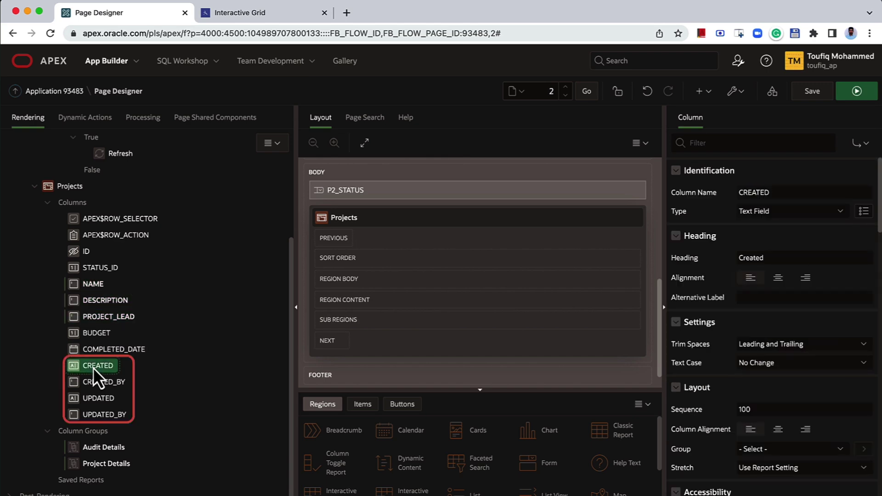
{"action": "left_click", "coordinate": [98, 382], "text": "shift"}
{"action": "left_click", "coordinate": [96, 397], "text": "shift"}
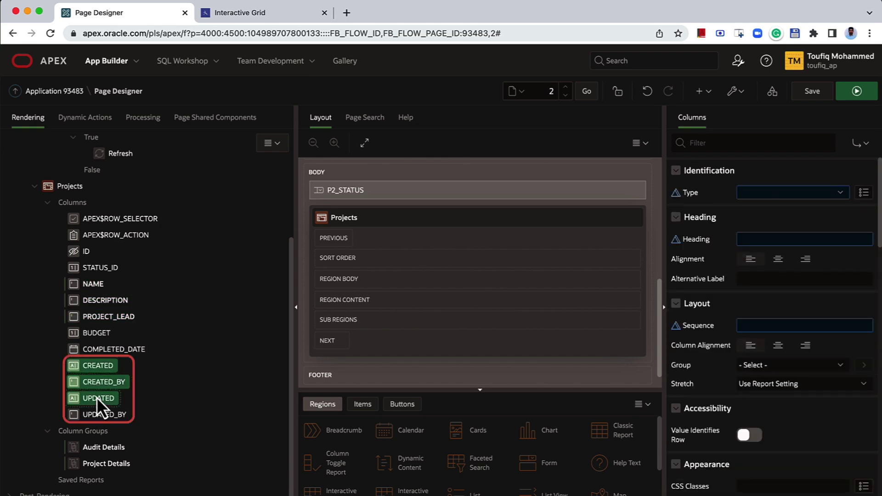
{"action": "left_click", "coordinate": [100, 415], "text": "shift"}
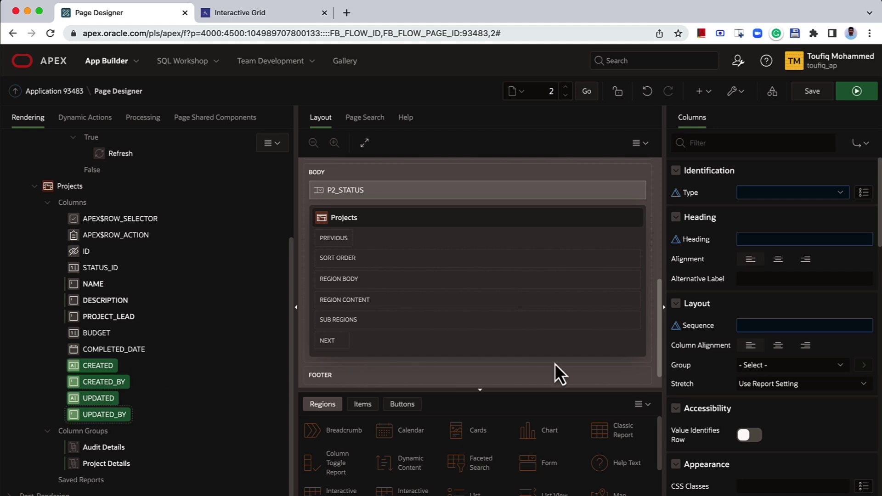
{"action": "left_click", "coordinate": [760, 366]}
{"action": "left_click", "coordinate": [756, 378]}
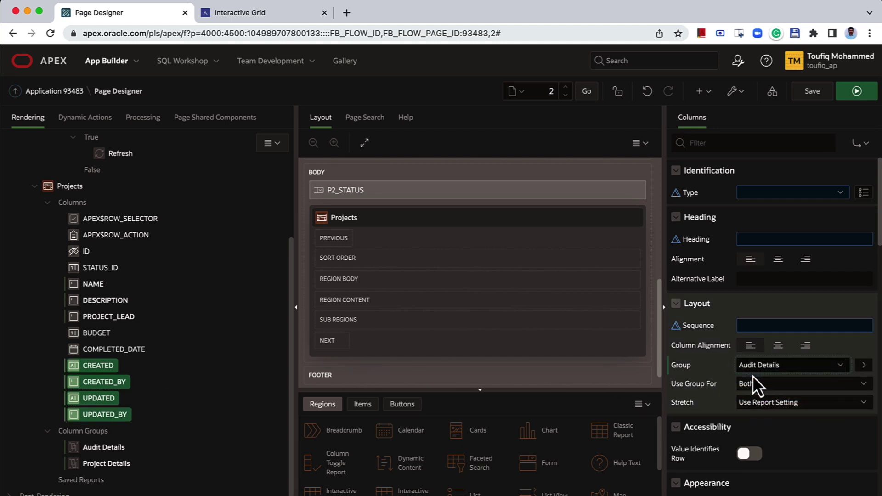
Step: Save the column group assignments and reload the running Interactive Grid page
{"action": "left_click", "coordinate": [811, 92]}
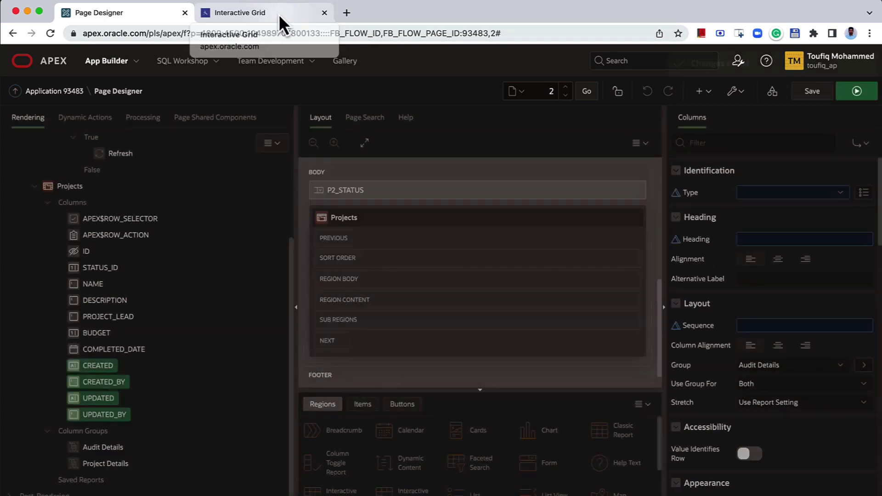
{"action": "left_click", "coordinate": [276, 16]}
{"action": "left_click", "coordinate": [50, 34]}
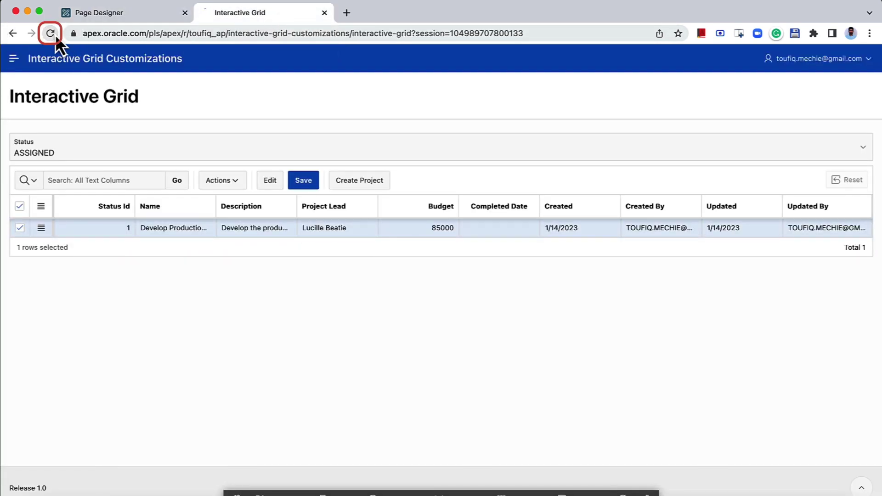
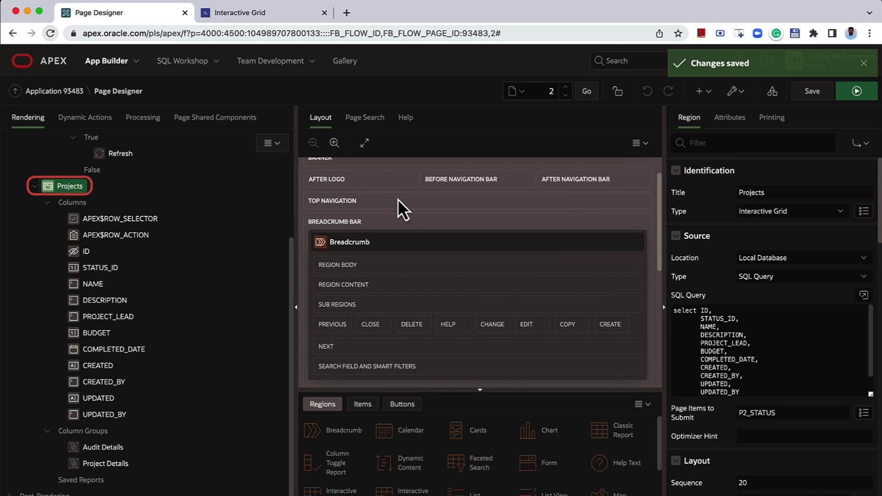
Step: Set the pagination type of the Projects interactive grid to Page
{"action": "left_click", "coordinate": [722, 128]}
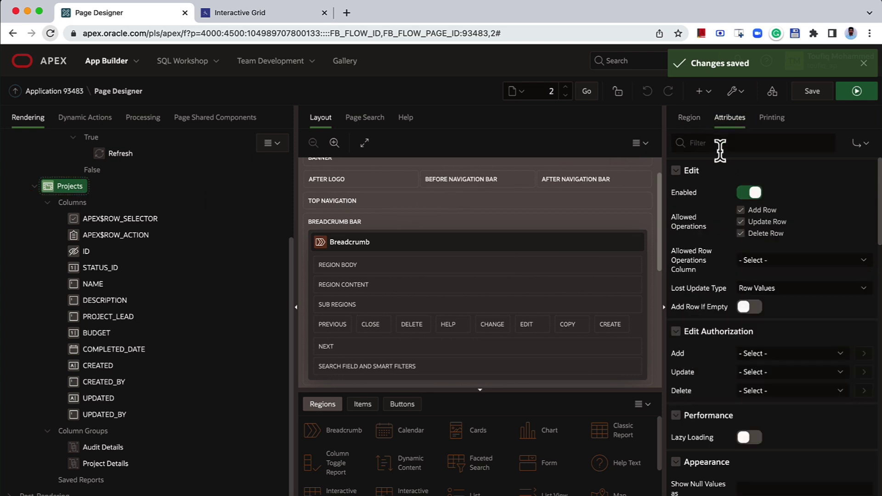
{"action": "scroll", "coordinate": [722, 225], "scroll_direction": "down", "scroll_amount": 3}
{"action": "scroll", "coordinate": [722, 225], "scroll_direction": "down", "scroll_amount": 4}
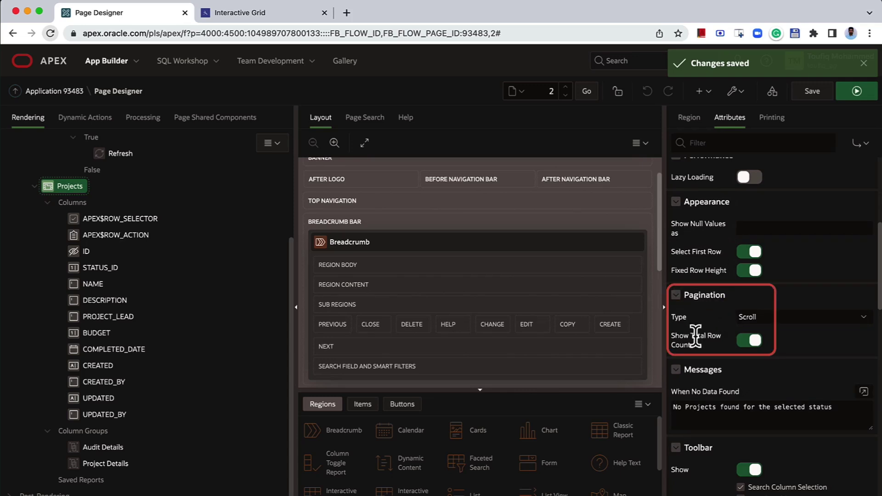
{"action": "left_click", "coordinate": [751, 319]}
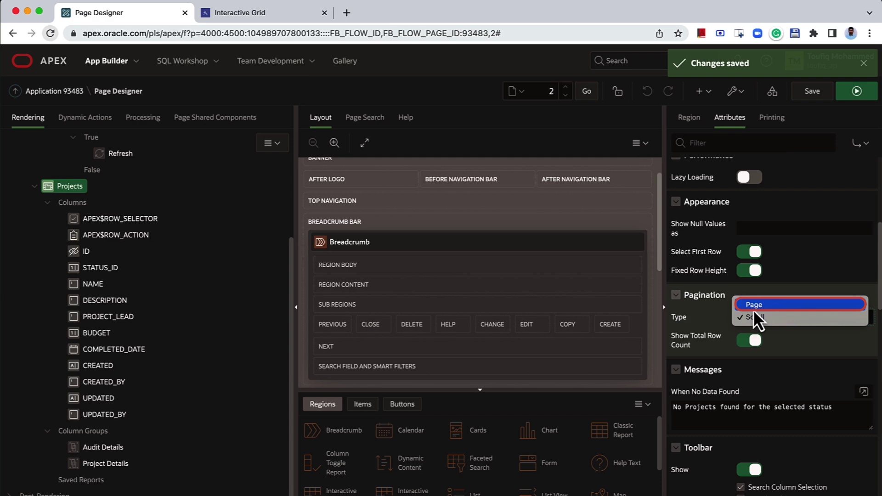
{"action": "left_click", "coordinate": [754, 306]}
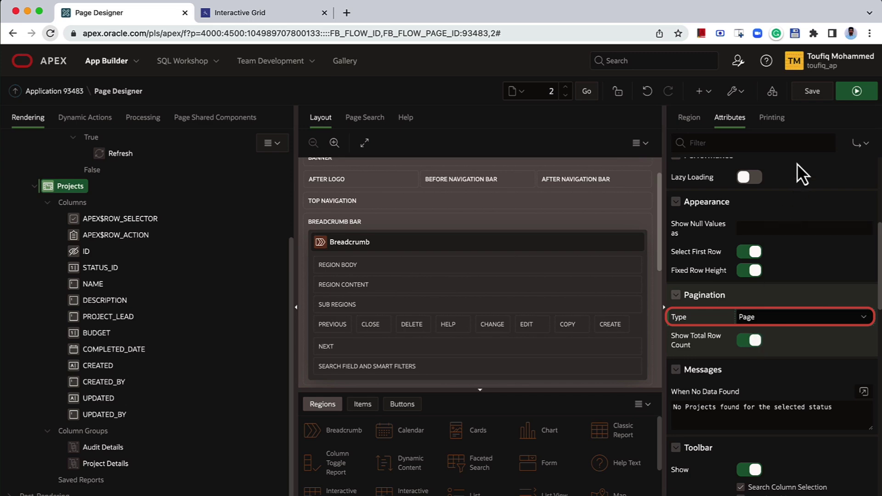
Step: Save the pagination change and reload the running Interactive Grid page, discarding its unsaved changes
{"action": "left_click", "coordinate": [809, 94]}
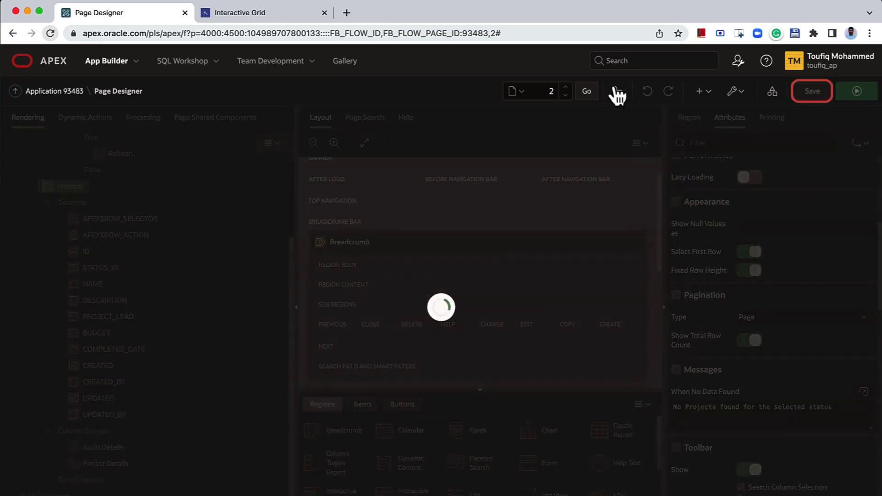
{"action": "left_click", "coordinate": [273, 12]}
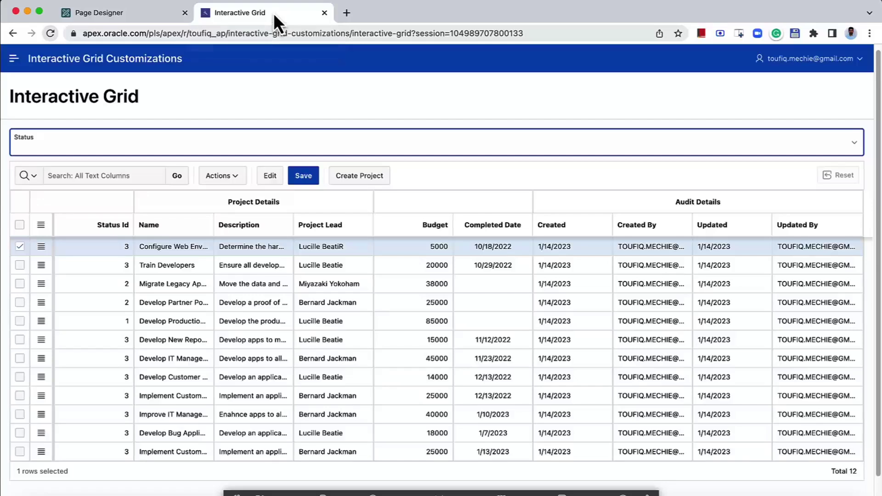
{"action": "left_click", "coordinate": [50, 33]}
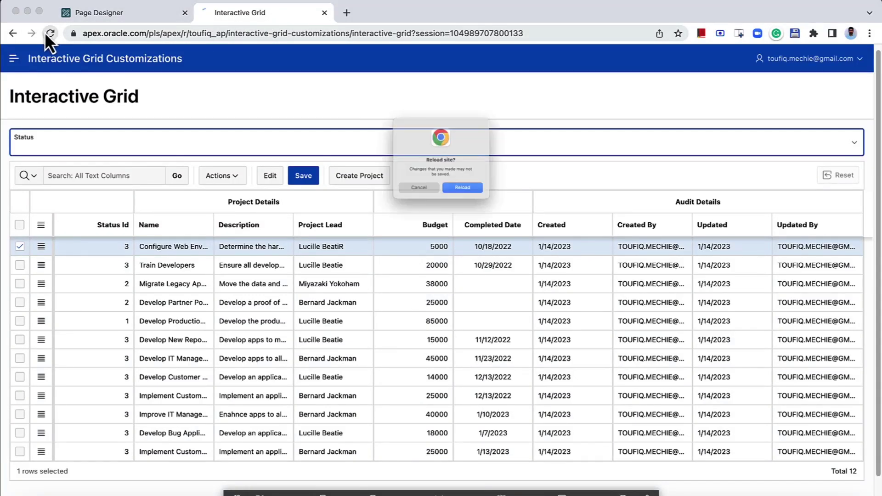
{"action": "left_click", "coordinate": [464, 199]}
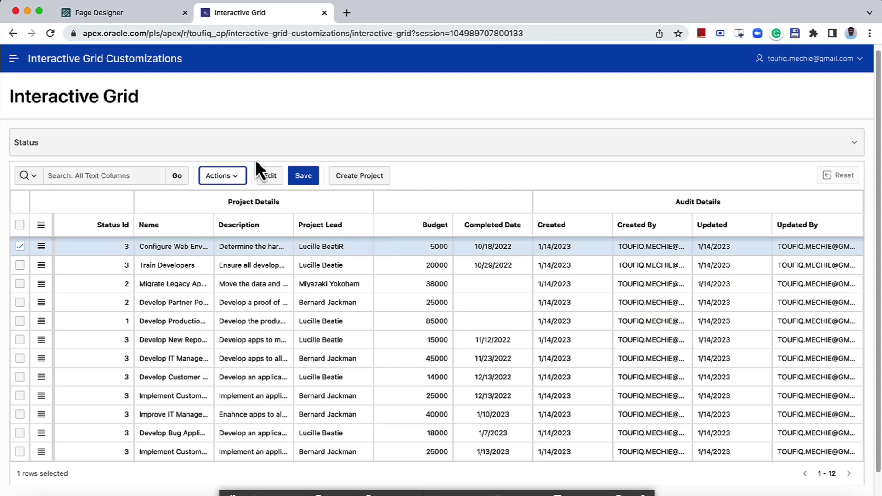
Step: Open the report's Save As dialog in the running grid and examine the available report types
{"action": "left_click", "coordinate": [216, 176]}
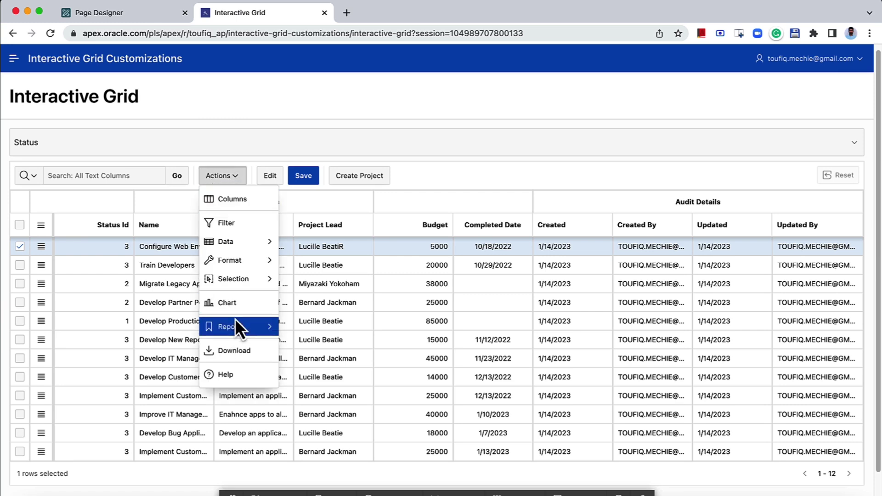
{"action": "mouse_move", "coordinate": [238, 328]}
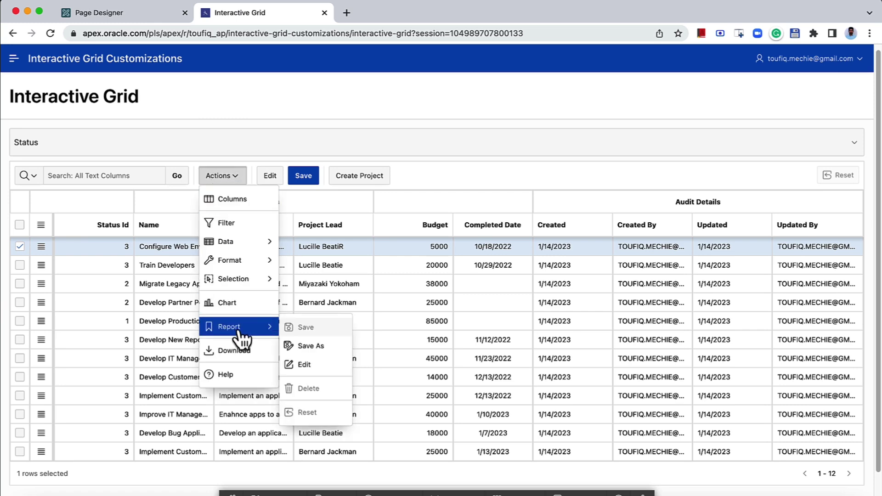
{"action": "left_click", "coordinate": [311, 347]}
{"action": "left_click", "coordinate": [337, 234]}
{"action": "left_click", "coordinate": [337, 232]}
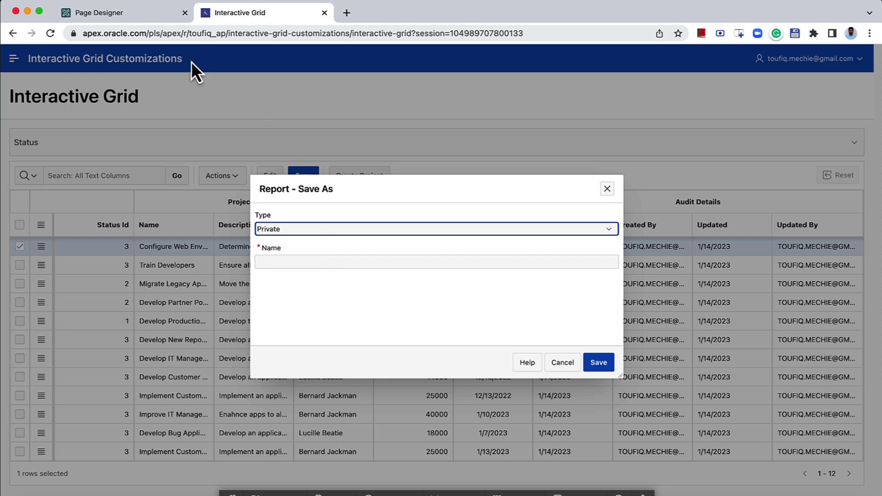
Step: Return to Page Designer and enable Save Public Report for the Projects grid, leaving its authorization unselected
{"action": "left_click", "coordinate": [158, 17]}
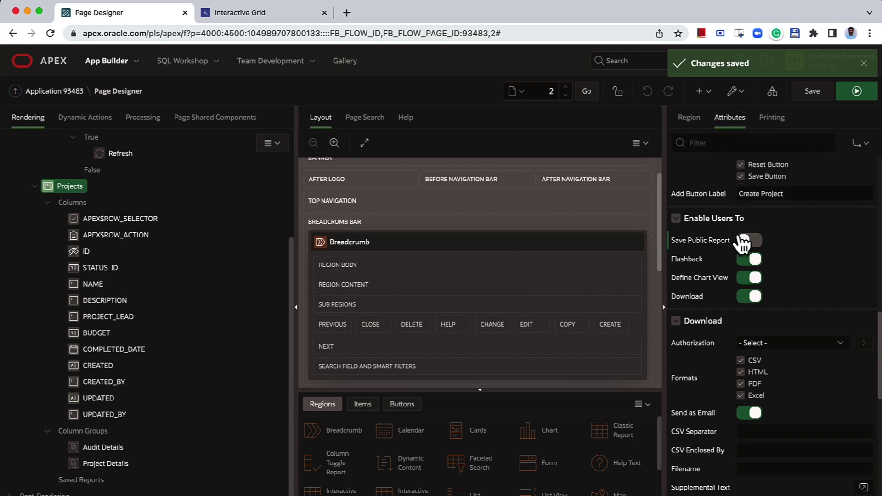
{"action": "scroll", "coordinate": [735, 235], "scroll_direction": "down", "scroll_amount": 1}
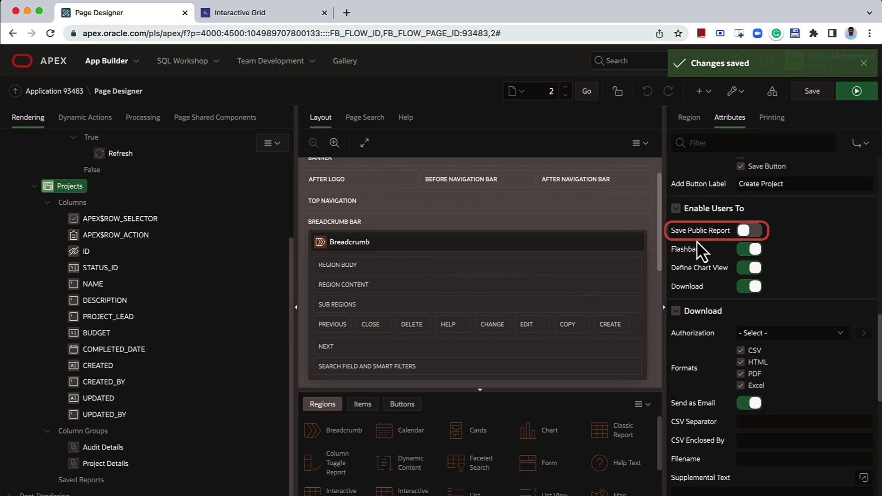
{"action": "left_click", "coordinate": [753, 232]}
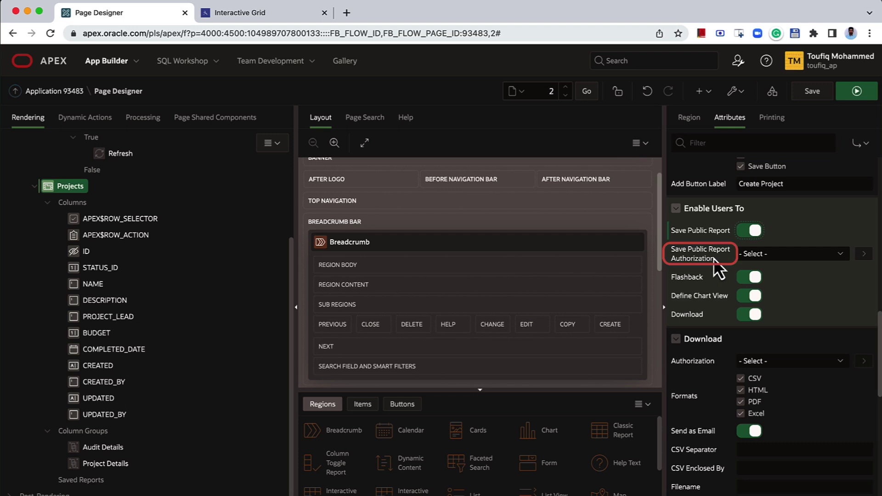
{"action": "left_click", "coordinate": [748, 256]}
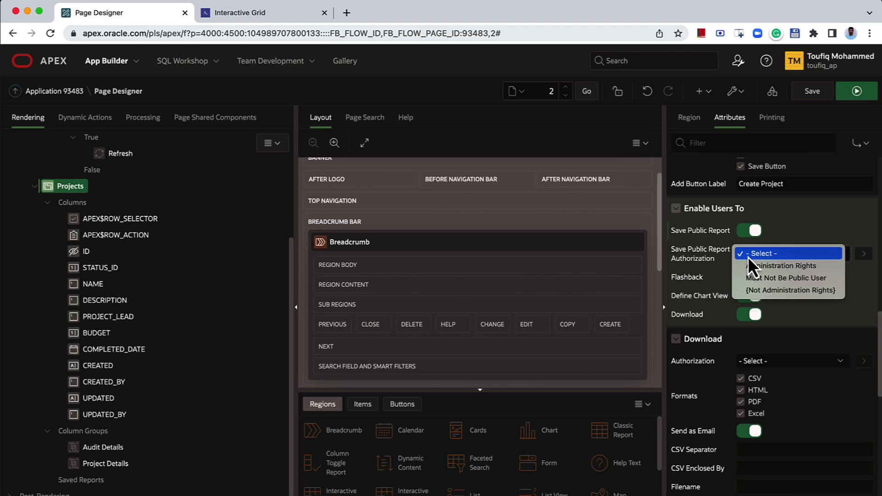
{"action": "left_click", "coordinate": [702, 258]}
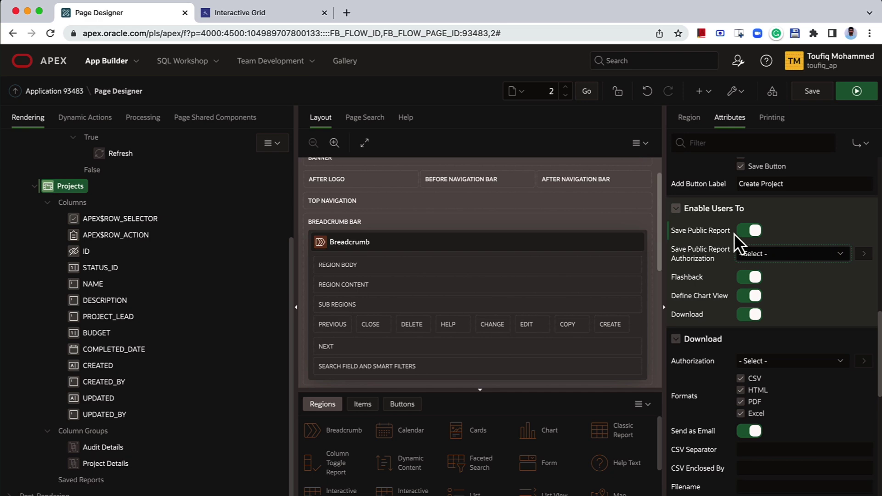
Step: Save the page, dismiss the Save As dialog in the running application and reload the Interactive Grid page
{"action": "left_click", "coordinate": [806, 94]}
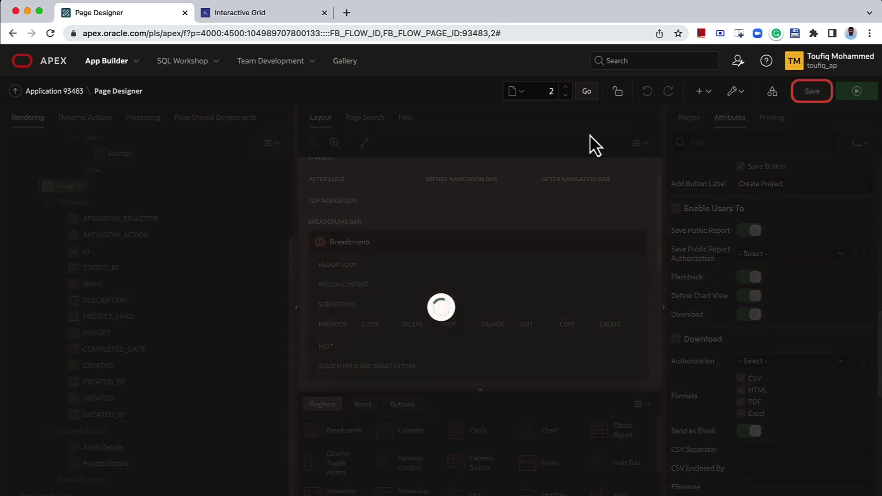
{"action": "left_click", "coordinate": [280, 12]}
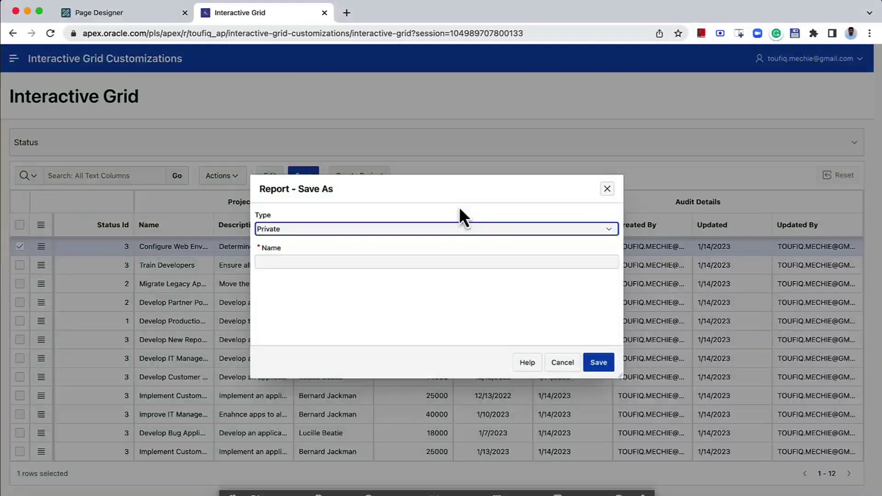
{"action": "left_click", "coordinate": [607, 189]}
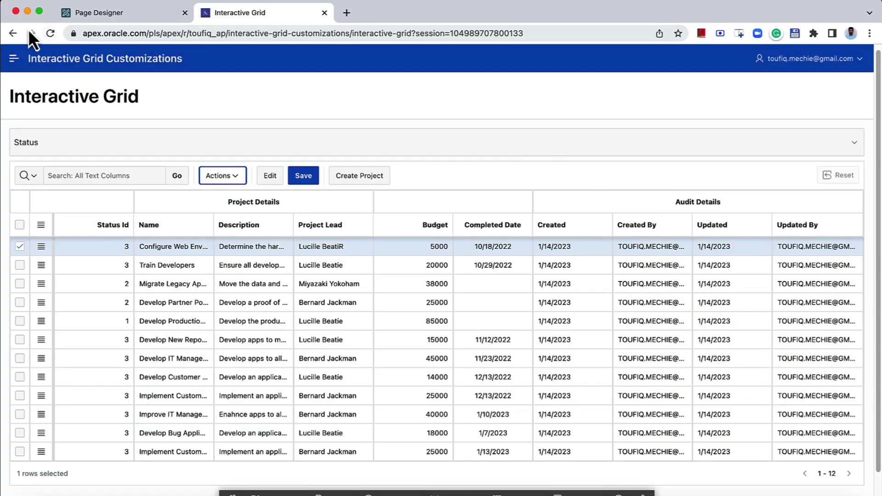
{"action": "left_click", "coordinate": [49, 34]}
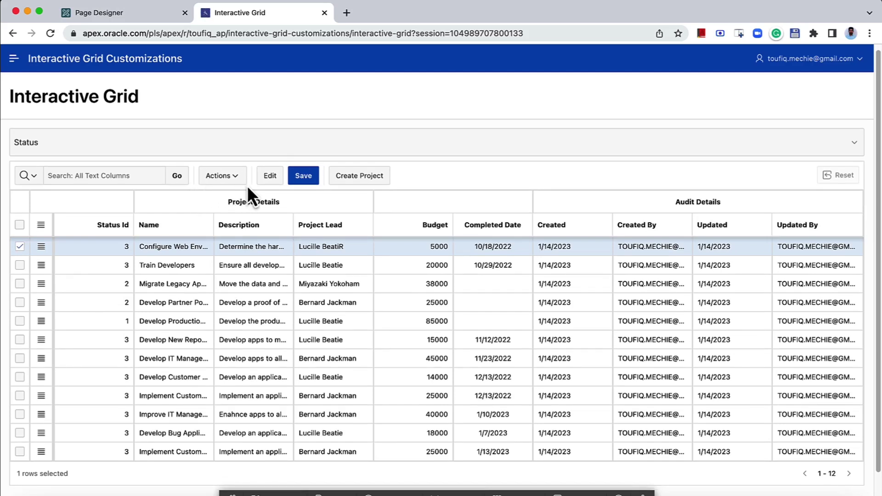
Step: Save the grid's current report as a Public report named "public report"
{"action": "left_click", "coordinate": [222, 176]}
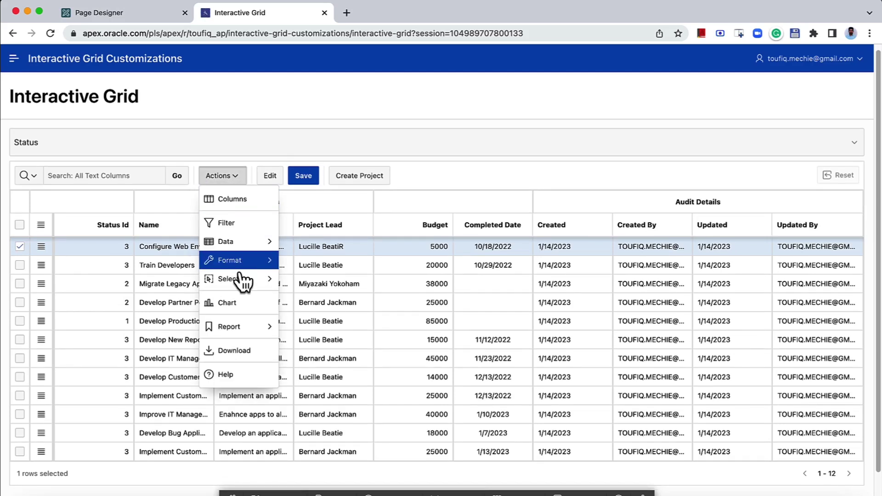
{"action": "mouse_move", "coordinate": [256, 327]}
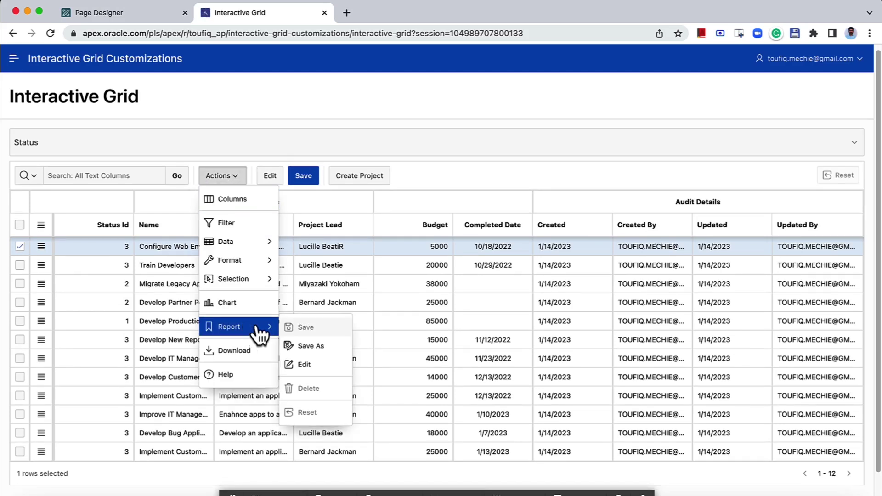
{"action": "left_click", "coordinate": [305, 345]}
{"action": "left_click", "coordinate": [322, 230]}
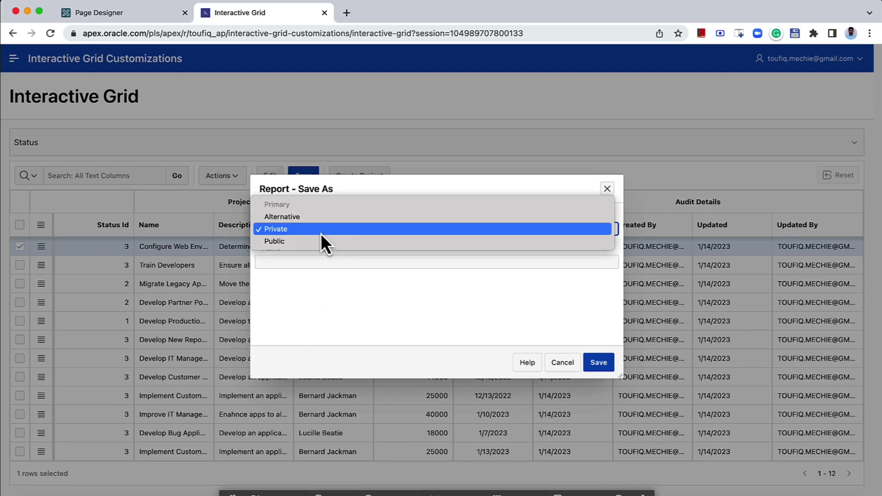
{"action": "left_click", "coordinate": [320, 238]}
{"action": "left_click", "coordinate": [320, 262]}
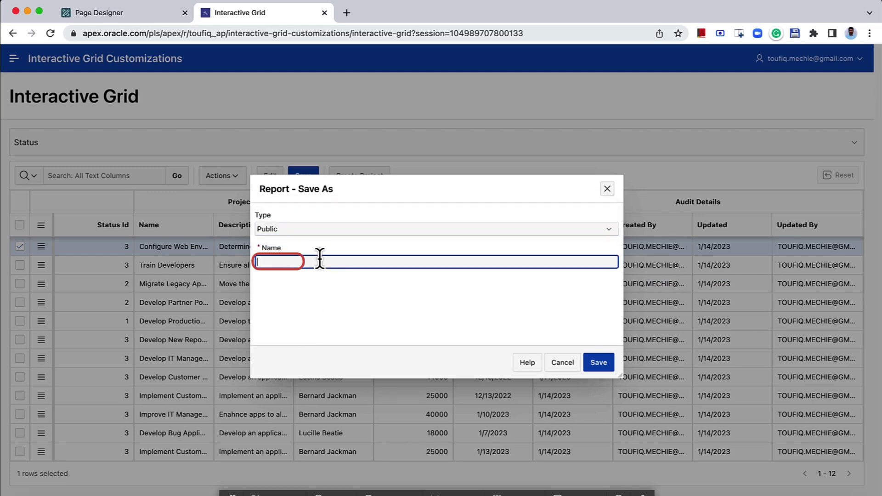
{"action": "type", "text": "public report"}
{"action": "left_click", "coordinate": [594, 364]}
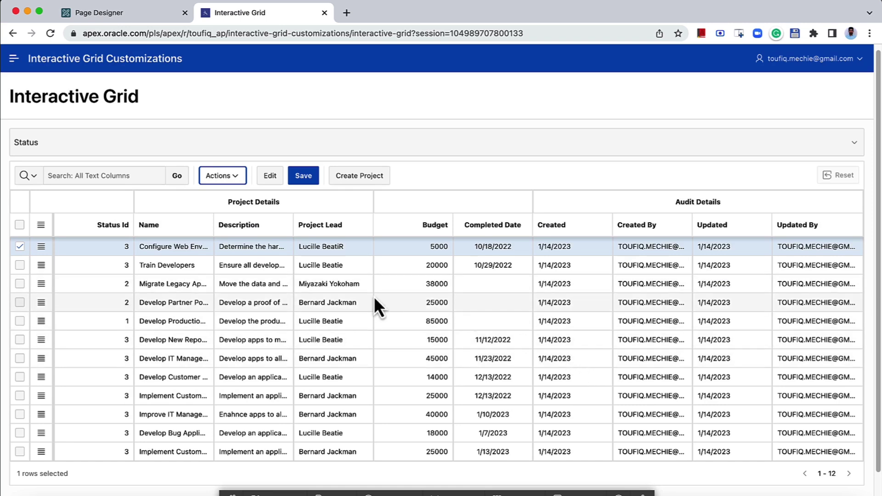
{"action": "left_click", "coordinate": [261, 182]}
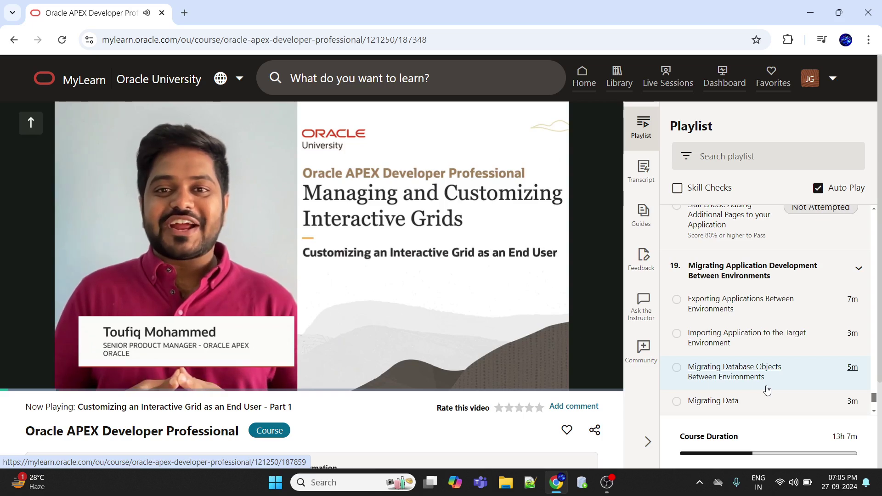
Step: Locate the current lesson in the MyLearn course playlist, and show its video full screen at 1080p quality
{"action": "scroll", "coordinate": [803, 357], "scroll_direction": "up", "scroll_amount": 15}
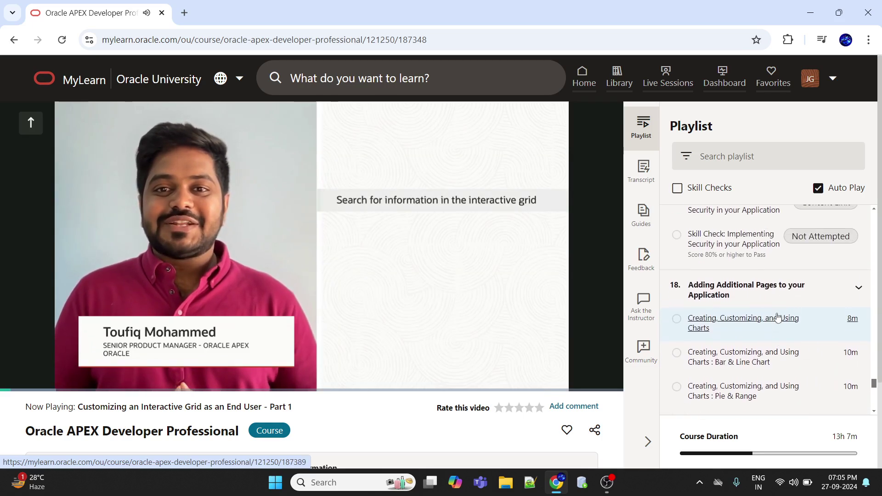
{"action": "scroll", "coordinate": [778, 317], "scroll_direction": "up", "scroll_amount": 15}
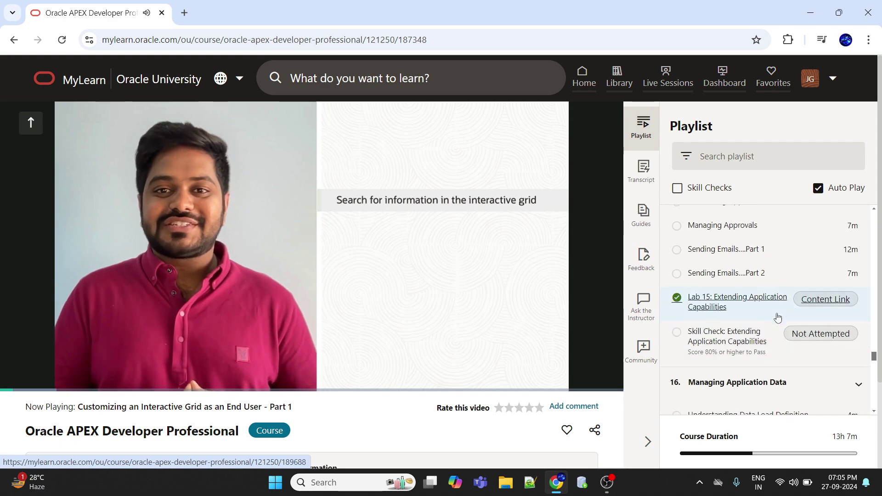
{"action": "scroll", "coordinate": [779, 317], "scroll_direction": "up", "scroll_amount": 15}
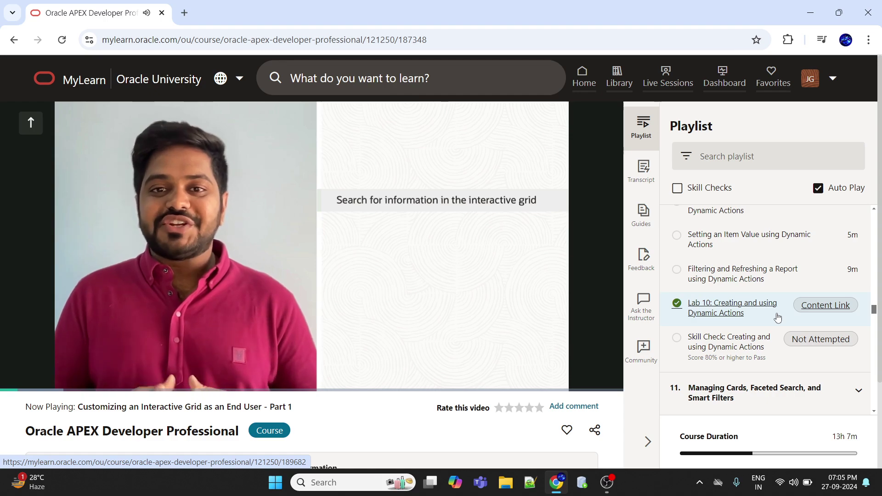
{"action": "scroll", "coordinate": [778, 317], "scroll_direction": "up", "scroll_amount": 15}
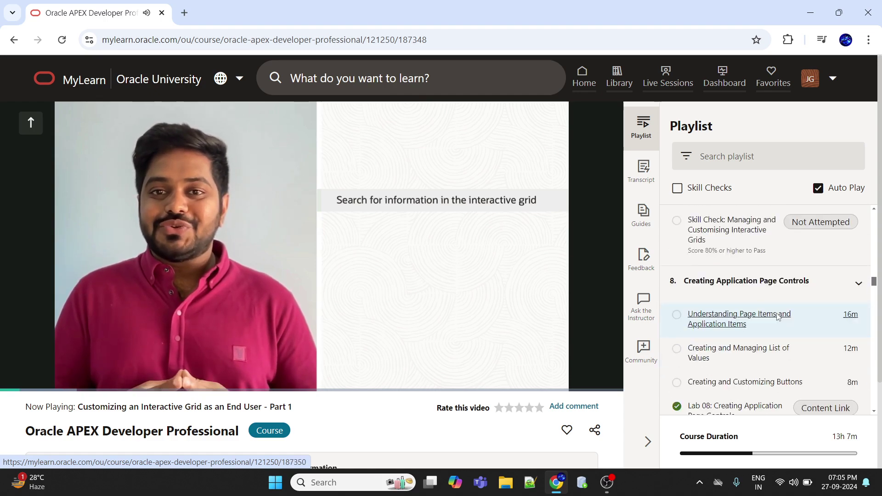
{"action": "scroll", "coordinate": [779, 317], "scroll_direction": "down", "scroll_amount": 3}
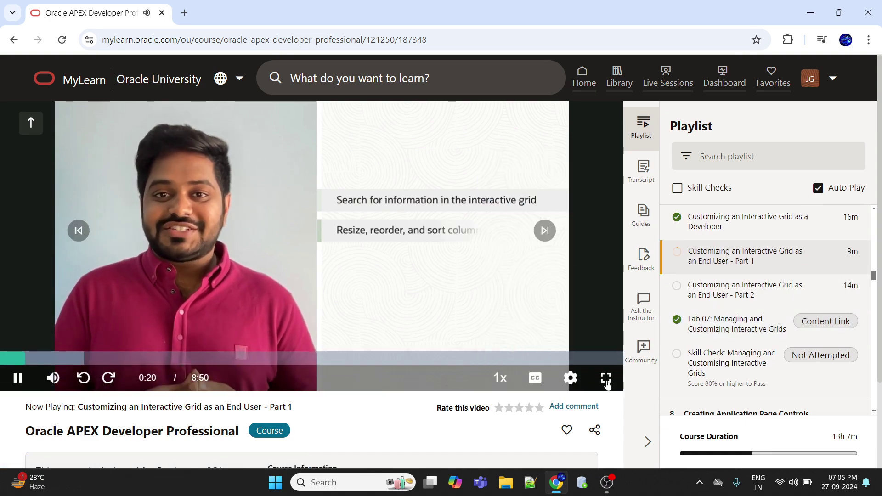
{"action": "left_click", "coordinate": [606, 378]}
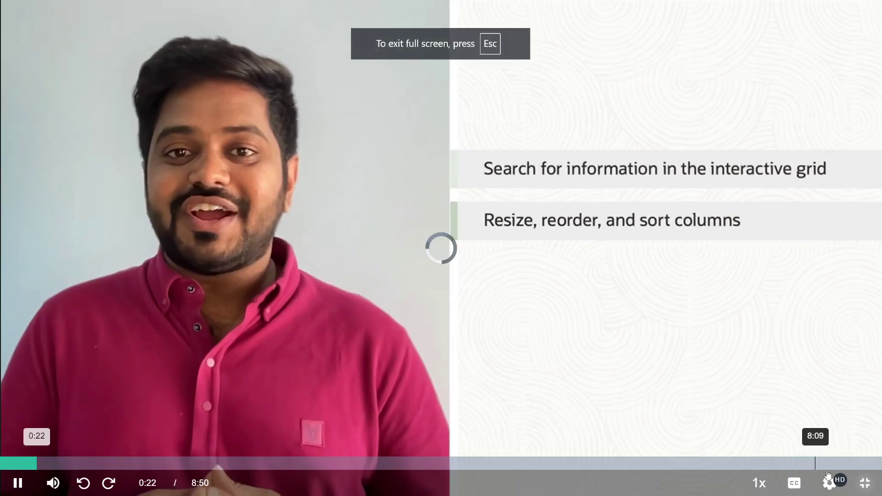
{"action": "left_click", "coordinate": [837, 481]}
{"action": "left_click", "coordinate": [826, 335]}
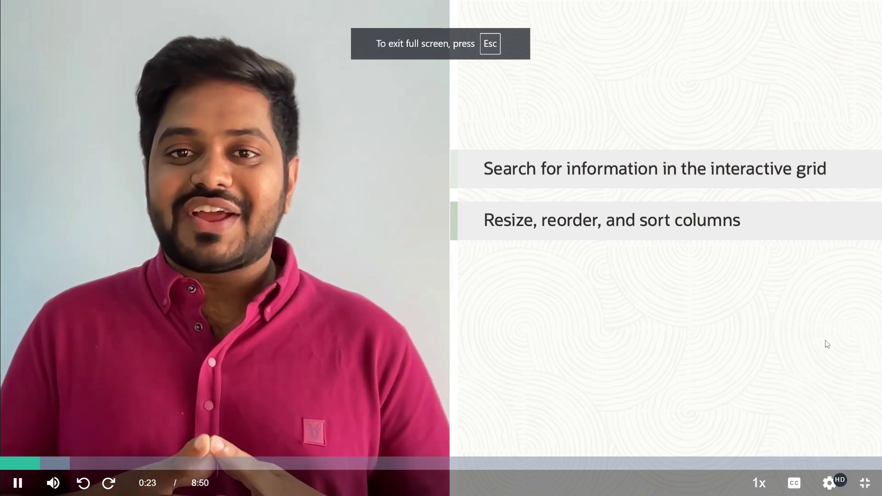
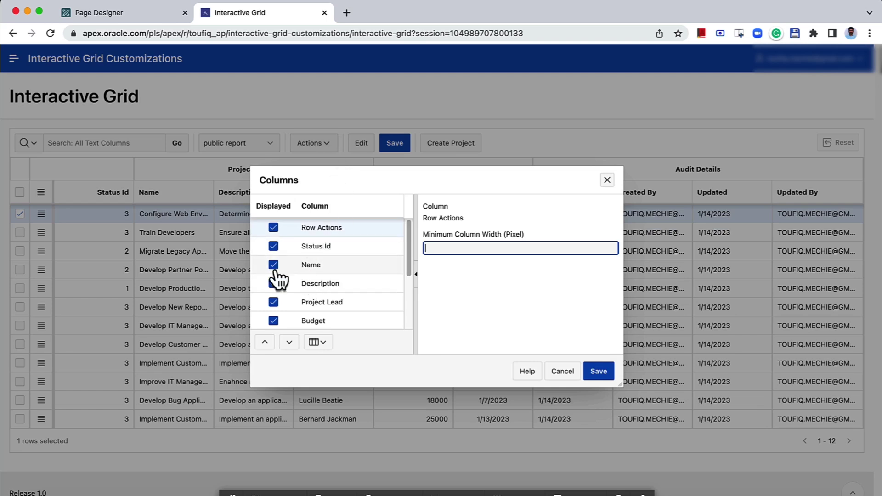
Step: Hide the Created By, Updated and Updated By columns in the grid's column settings, keeping Created displayed
{"action": "scroll", "coordinate": [277, 274], "scroll_direction": "down", "scroll_amount": 3}
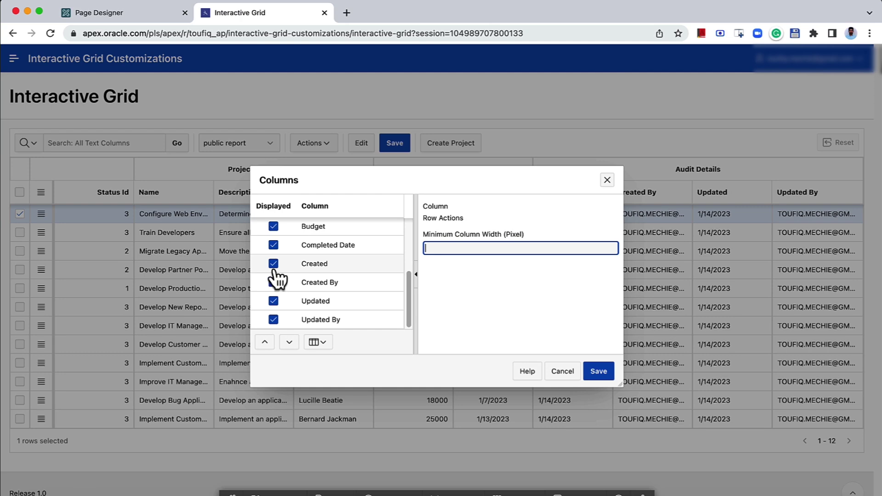
{"action": "scroll", "coordinate": [274, 272], "scroll_direction": "up", "scroll_amount": 5}
{"action": "scroll", "coordinate": [278, 269], "scroll_direction": "down", "scroll_amount": 3}
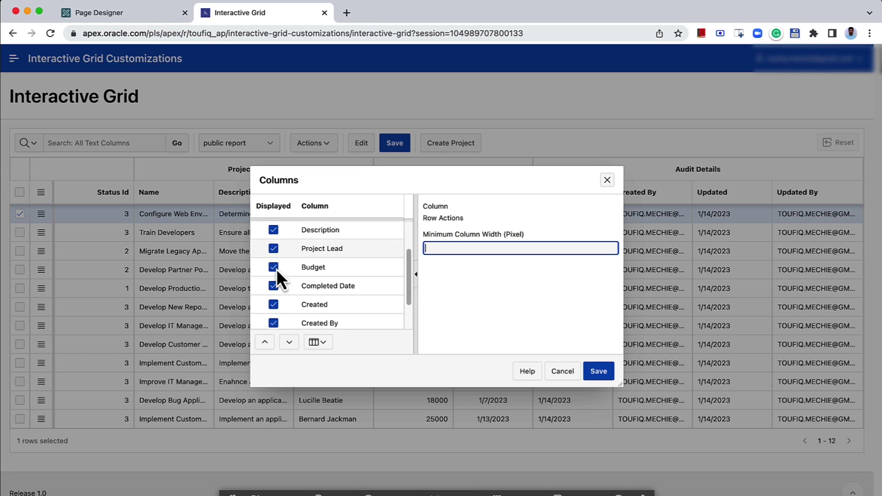
{"action": "scroll", "coordinate": [275, 285], "scroll_direction": "down", "scroll_amount": 2}
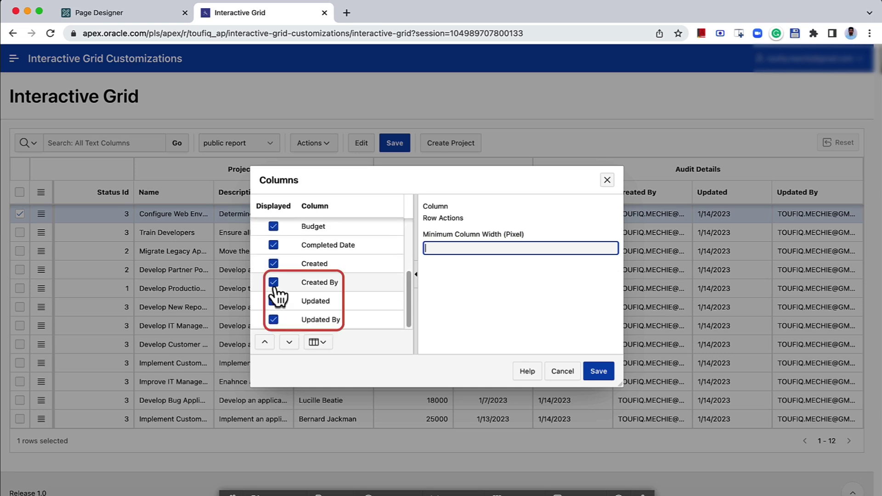
{"action": "left_click", "coordinate": [274, 282]}
{"action": "left_click", "coordinate": [274, 301]}
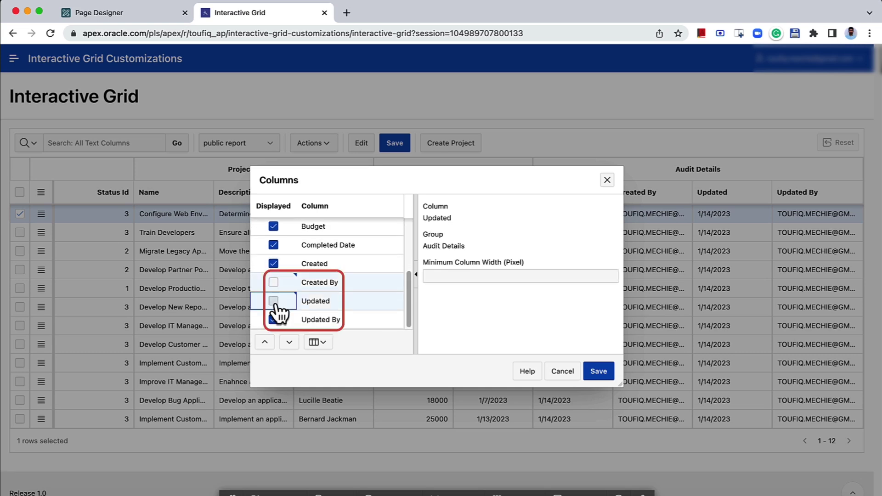
{"action": "left_click", "coordinate": [273, 320]}
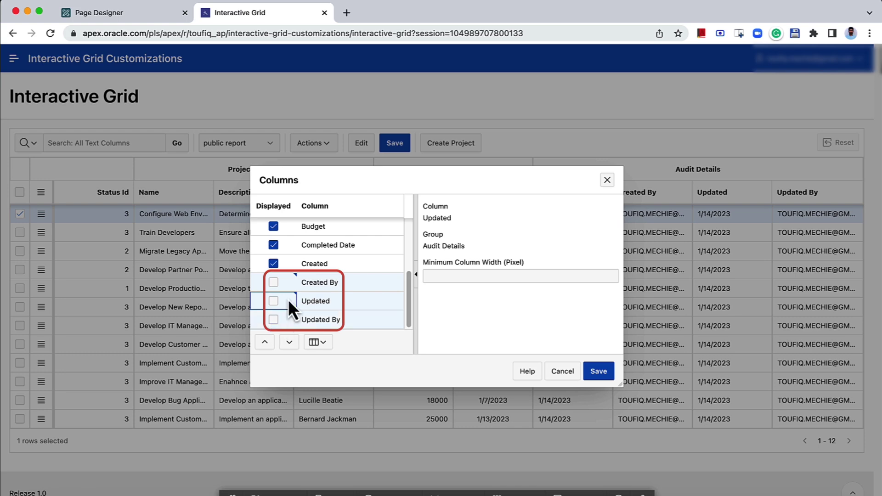
{"action": "left_click", "coordinate": [274, 268]}
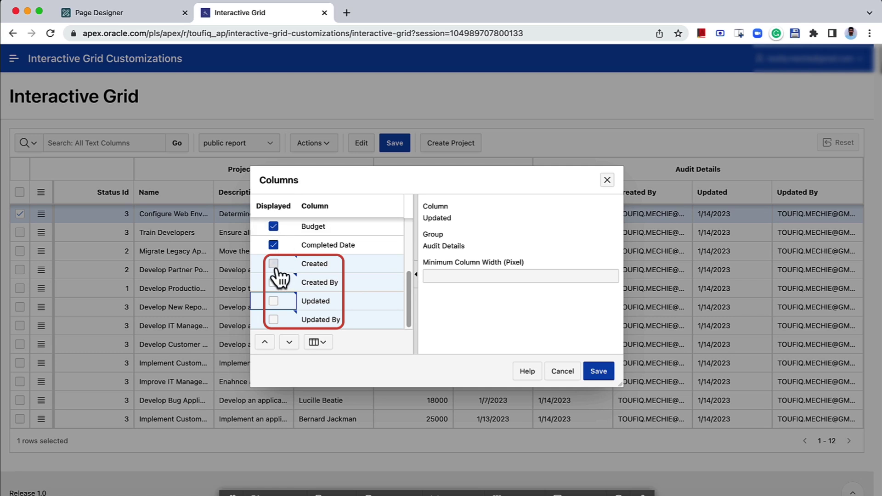
{"action": "left_click", "coordinate": [373, 271]}
Step: Set the Name column's minimum width to 500 pixels and move the Project Lead column above Description
{"action": "scroll", "coordinate": [373, 271], "scroll_direction": "up", "scroll_amount": 3}
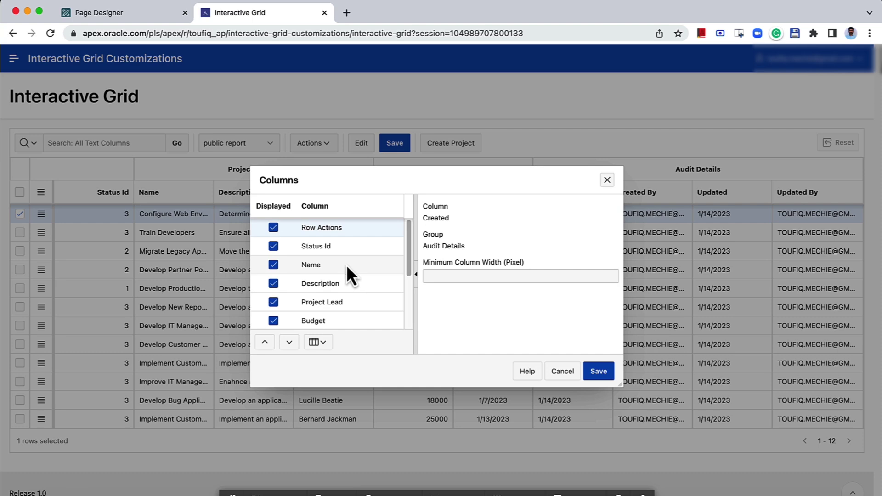
{"action": "left_click", "coordinate": [347, 266]}
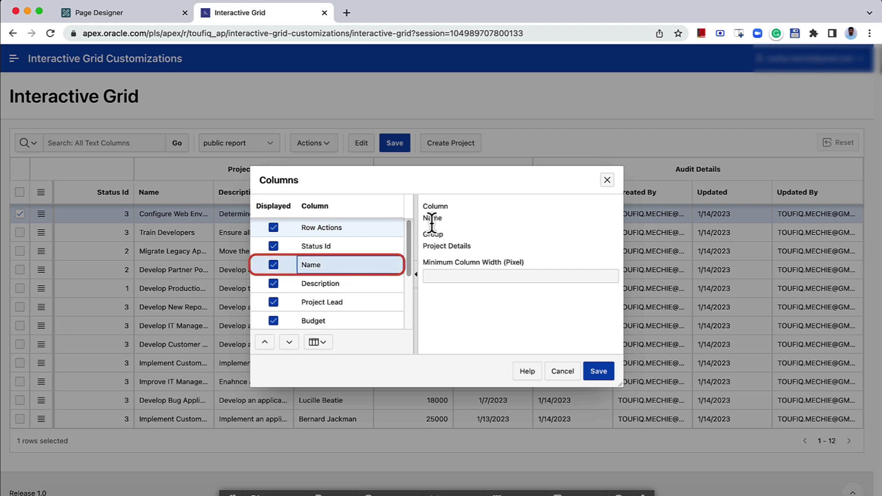
{"action": "left_click", "coordinate": [445, 276]}
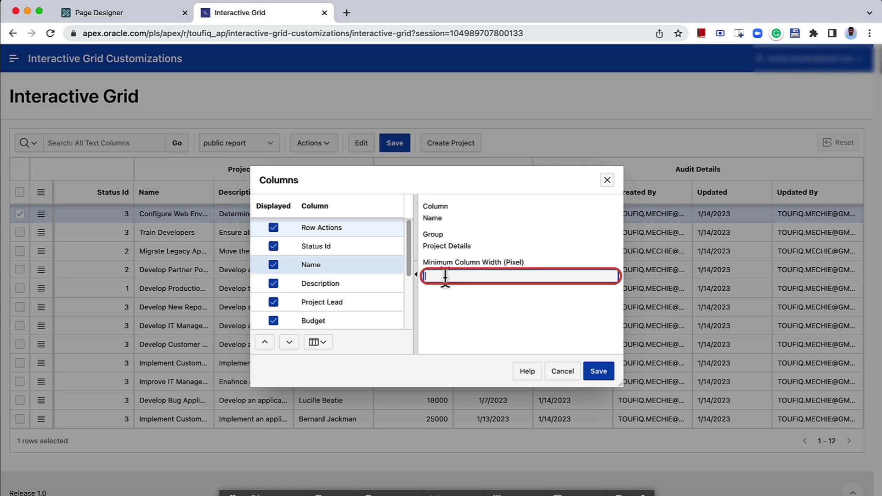
{"action": "type", "text": "500"}
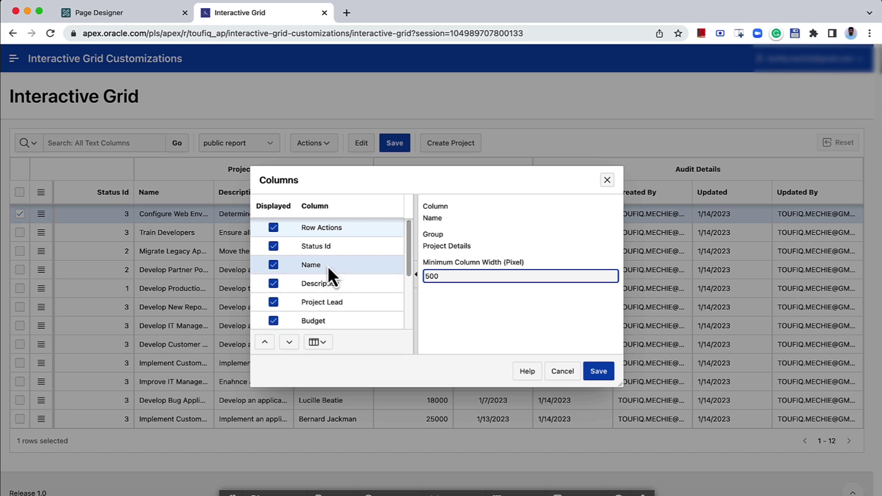
{"action": "left_click", "coordinate": [327, 302]}
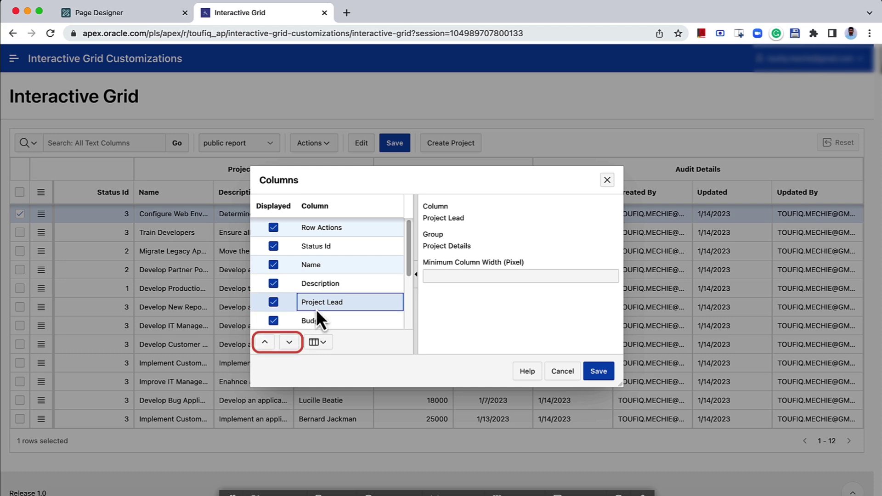
{"action": "left_click", "coordinate": [265, 343]}
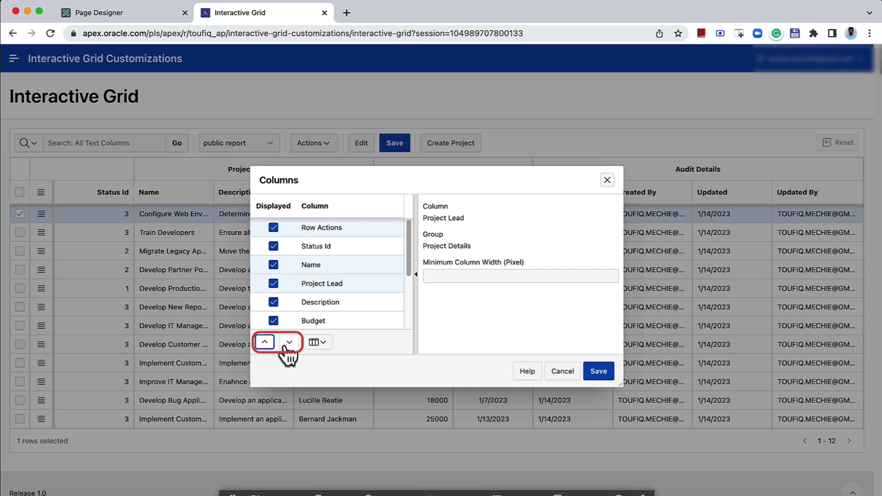
Step: Review the column list and save the column settings to the grid, and reset the public report to its saved layout
{"action": "scroll", "coordinate": [344, 299], "scroll_direction": "down", "scroll_amount": 3}
{"action": "scroll", "coordinate": [344, 297], "scroll_direction": "up", "scroll_amount": 3}
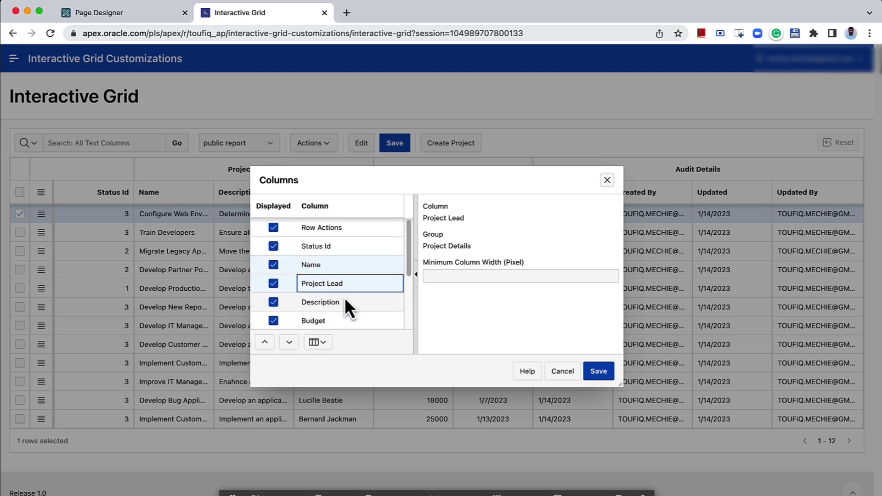
{"action": "left_click", "coordinate": [606, 375]}
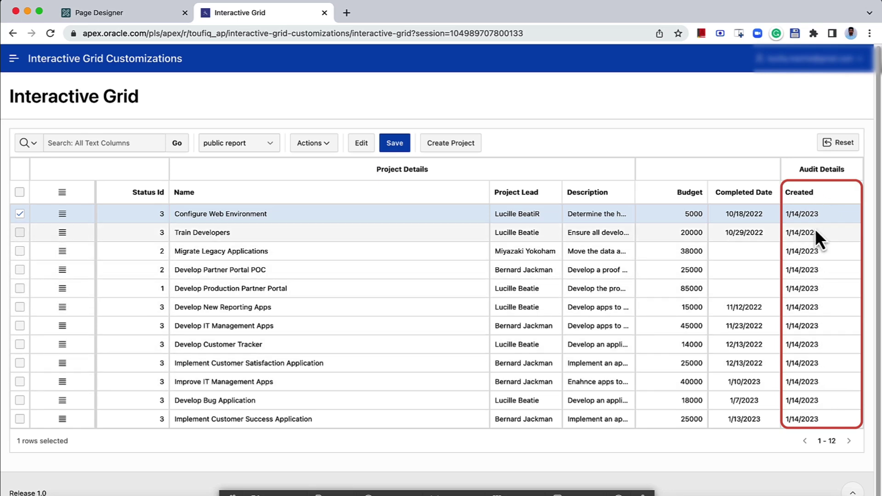
{"action": "left_click", "coordinate": [840, 147]}
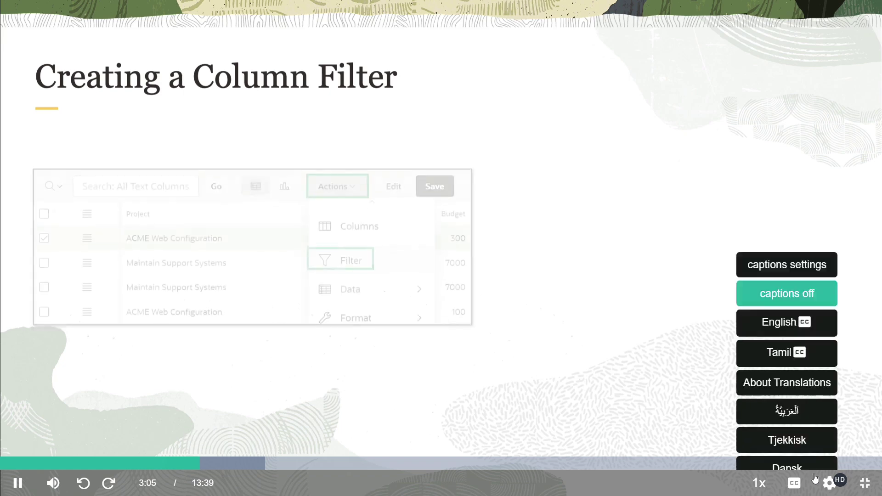
{"action": "mouse_move", "coordinate": [839, 481]}
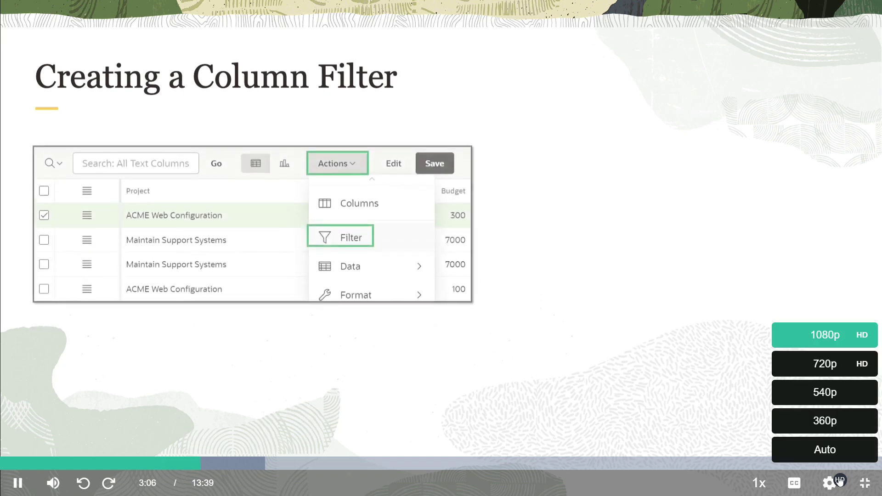
{"action": "left_click", "coordinate": [837, 343]}
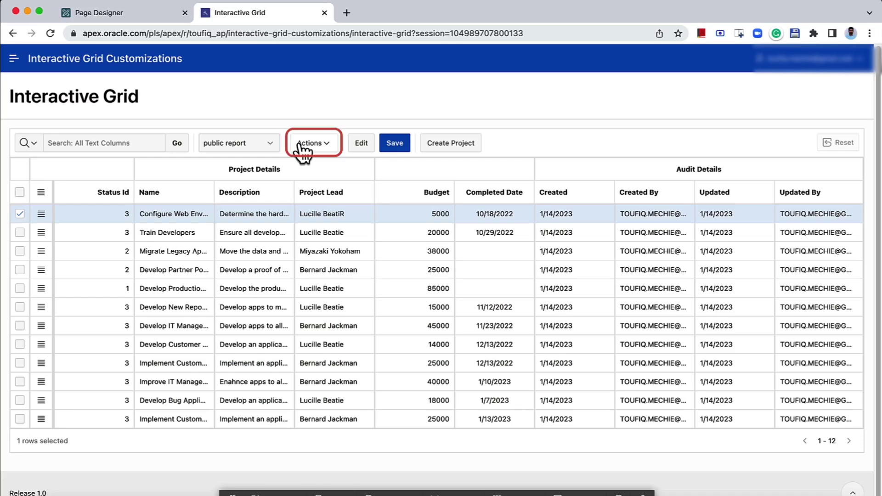
Step: Create a column filter in the public report for Budget less than or equals 1000
{"action": "left_click", "coordinate": [301, 145]}
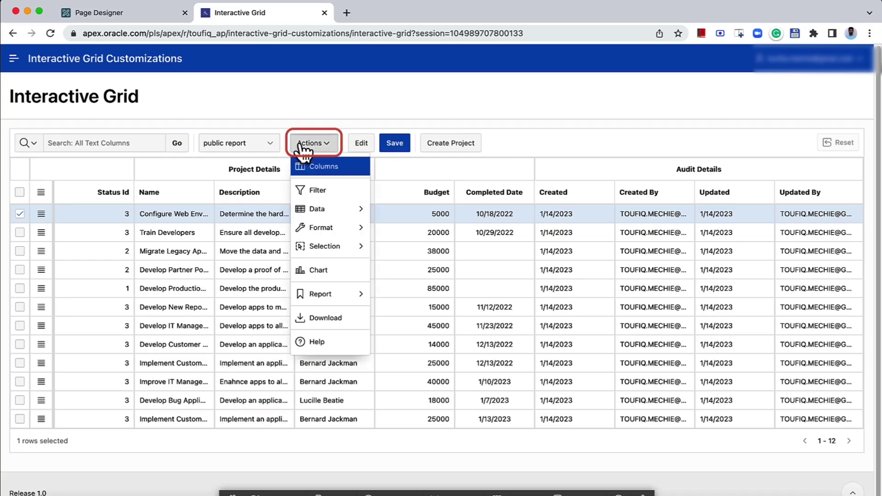
{"action": "left_click", "coordinate": [329, 193]}
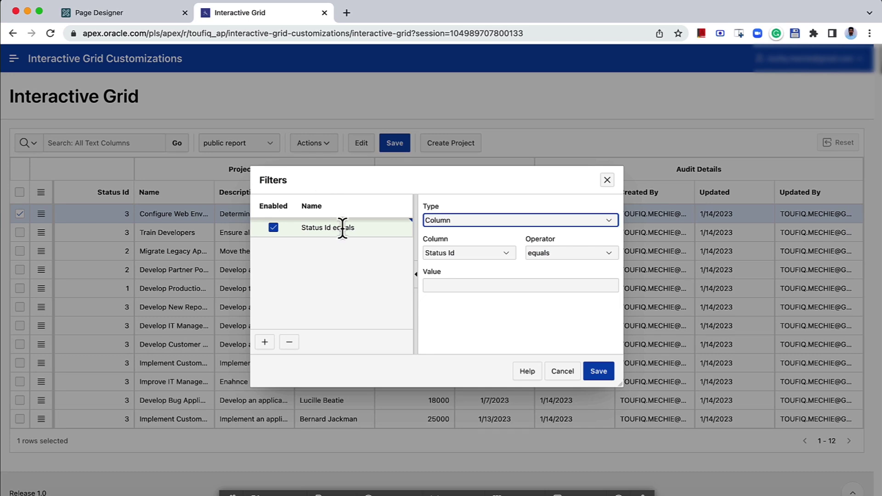
{"action": "left_click", "coordinate": [440, 222]}
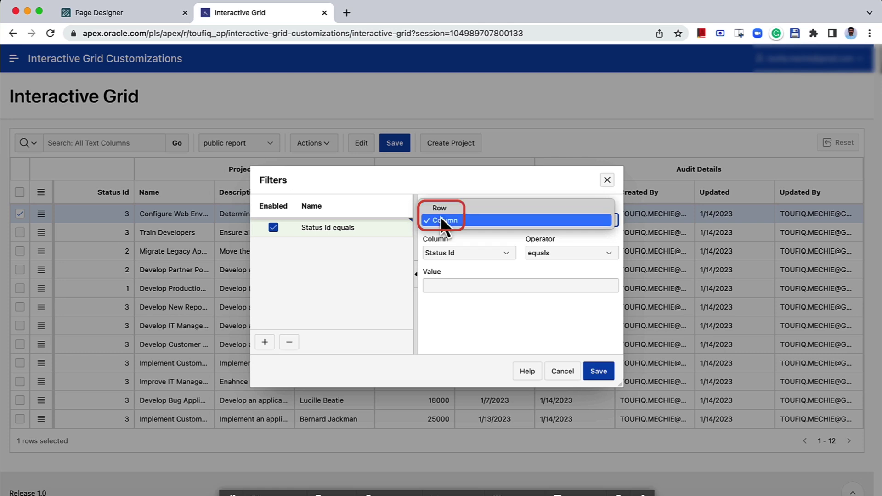
{"action": "left_click", "coordinate": [441, 220]}
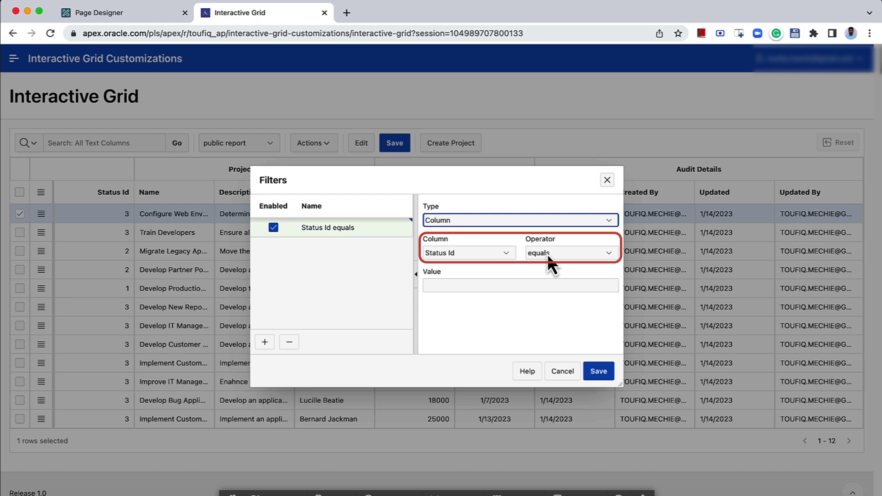
{"action": "left_click", "coordinate": [502, 255]}
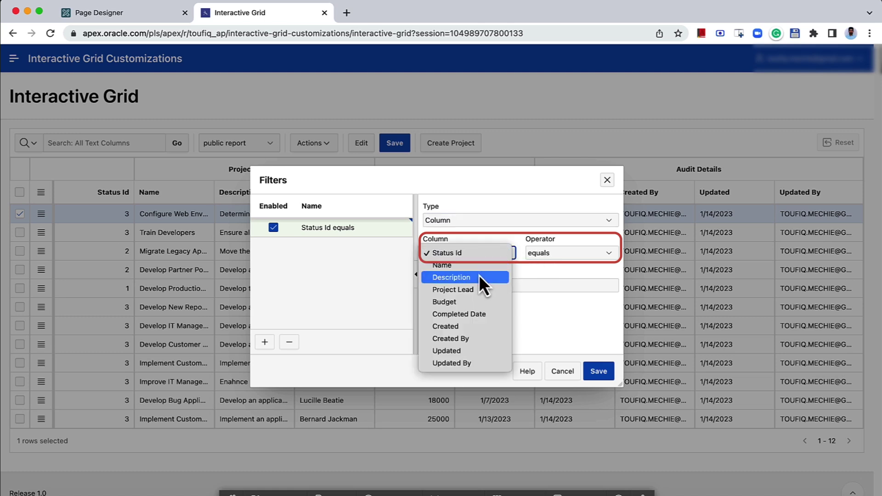
{"action": "left_click", "coordinate": [471, 300]}
{"action": "left_click", "coordinate": [553, 253]}
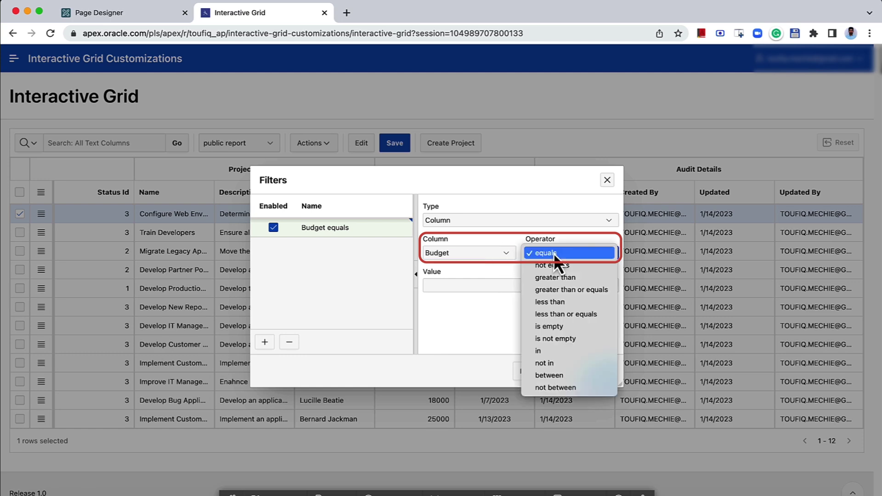
{"action": "left_click", "coordinate": [565, 313]}
{"action": "left_click", "coordinate": [537, 285]}
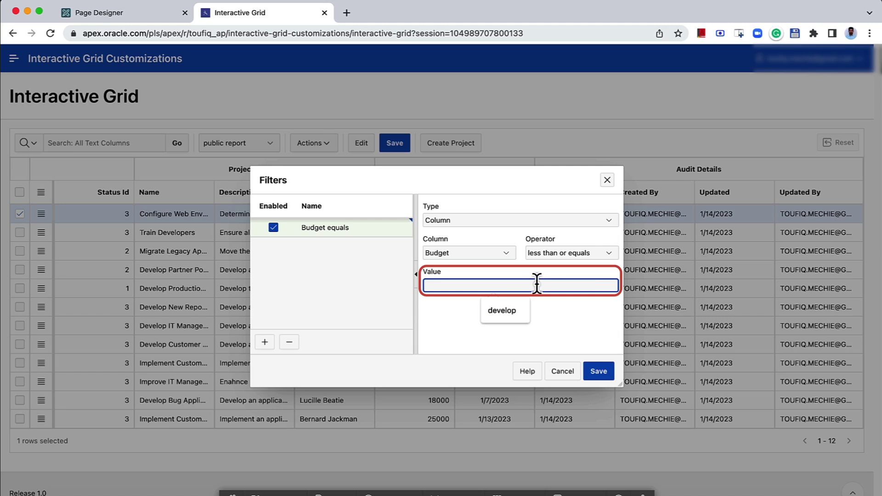
{"action": "type", "text": "1000"}
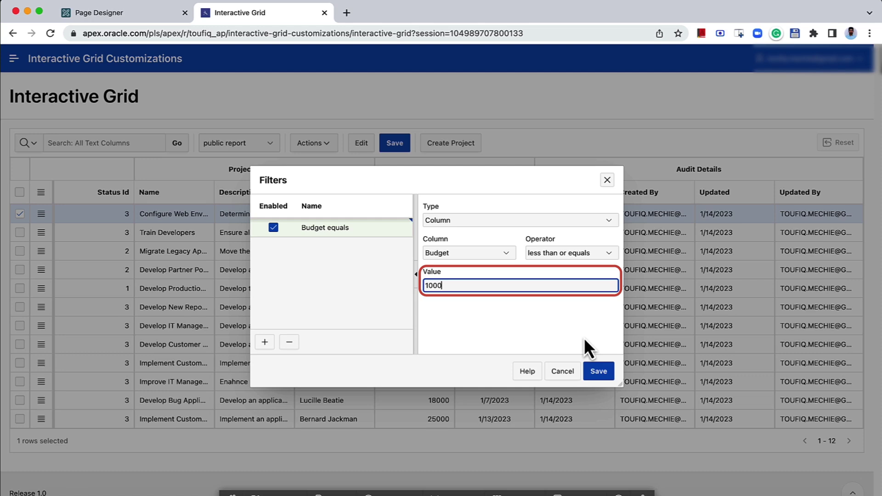
{"action": "left_click", "coordinate": [598, 372]}
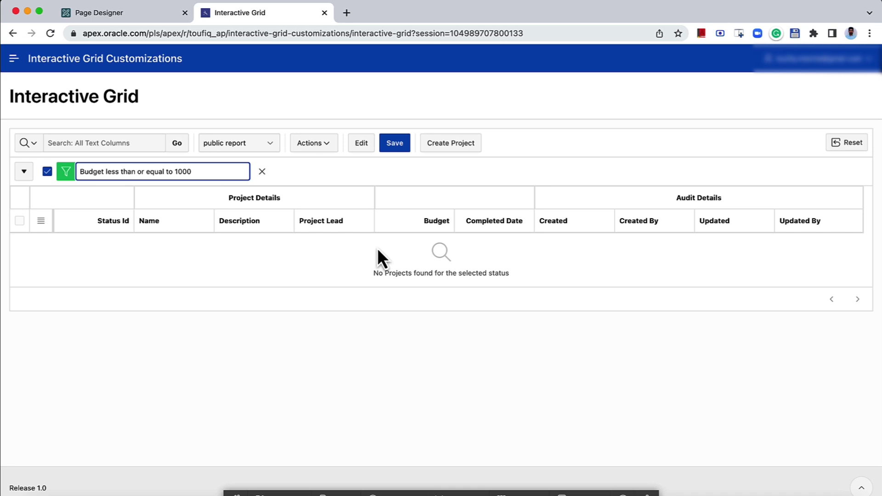
Step: Reopen the Budget filter to edit its value and save the filter
{"action": "left_click", "coordinate": [179, 183]}
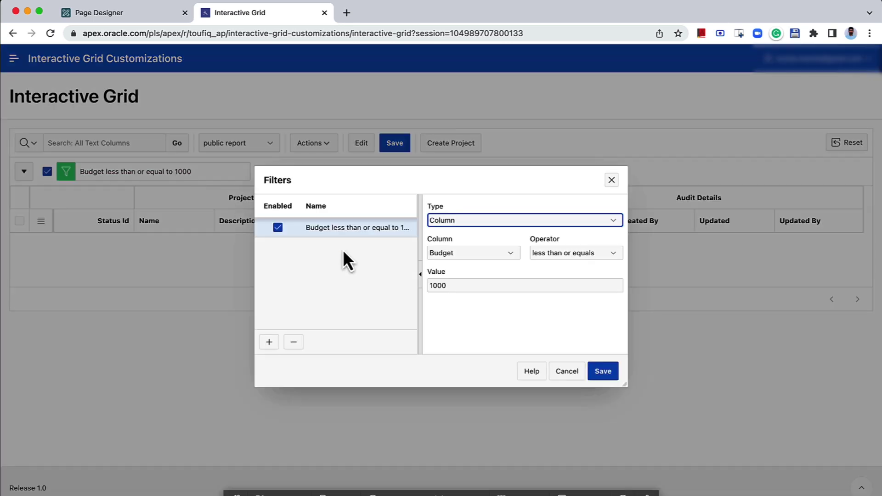
{"action": "left_click_drag", "start_coordinate": [429, 285], "coordinate": [435, 286]}
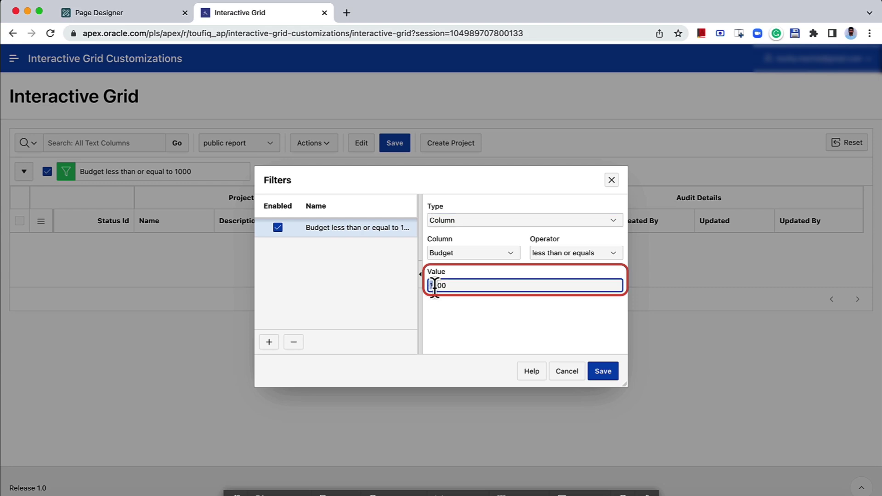
{"action": "left_click", "coordinate": [606, 374]}
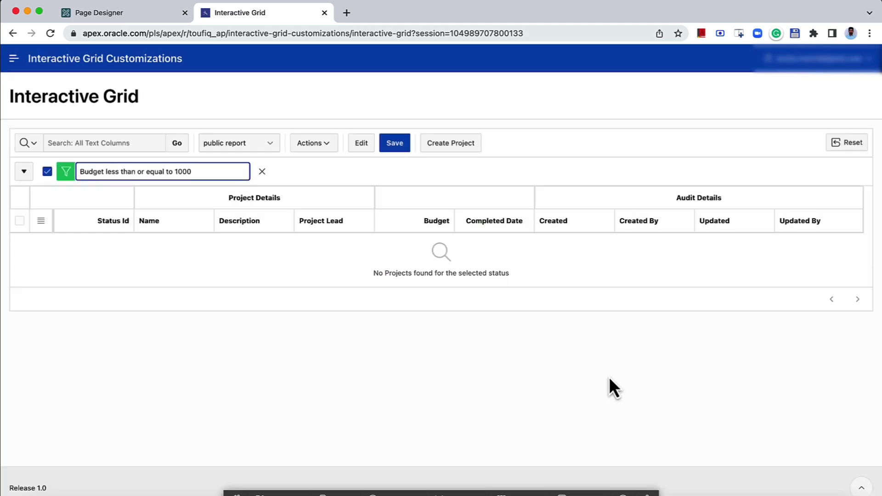
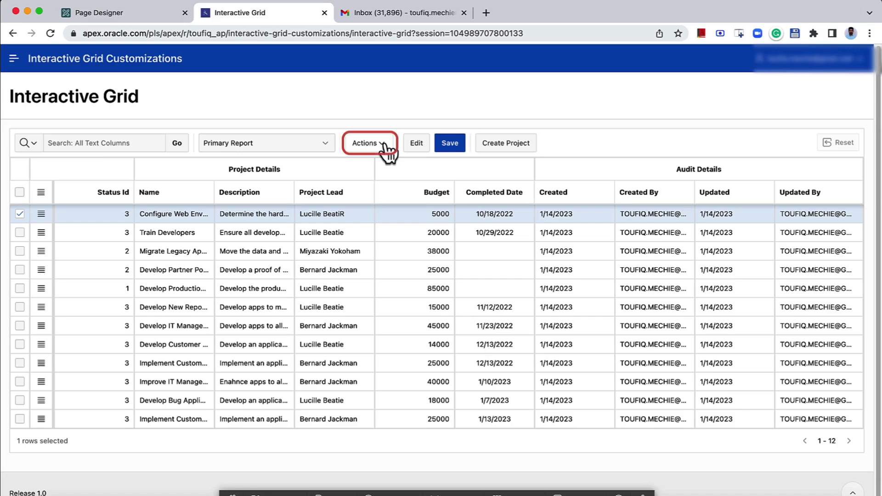
Step: Set up the Primary Report download in CSV format as an email and enter the recipient's email address
{"action": "left_click", "coordinate": [388, 146]}
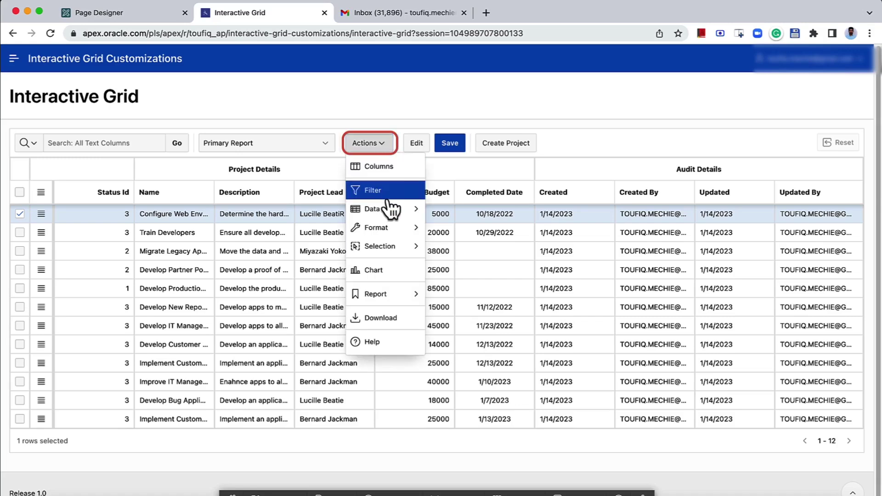
{"action": "left_click", "coordinate": [391, 318]}
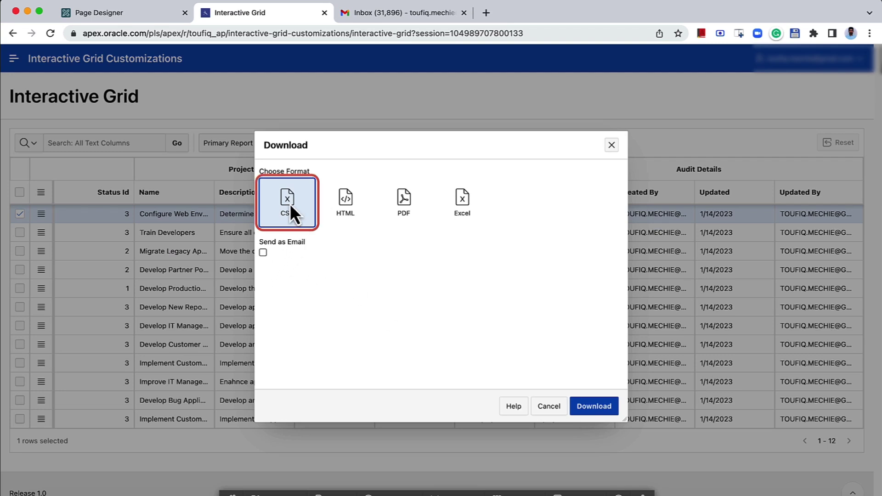
{"action": "left_click", "coordinate": [263, 252]}
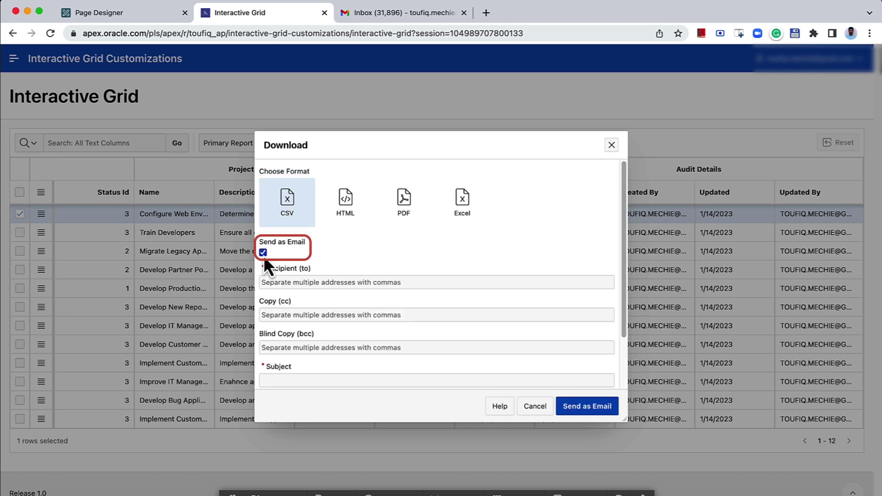
{"action": "left_click", "coordinate": [285, 283]}
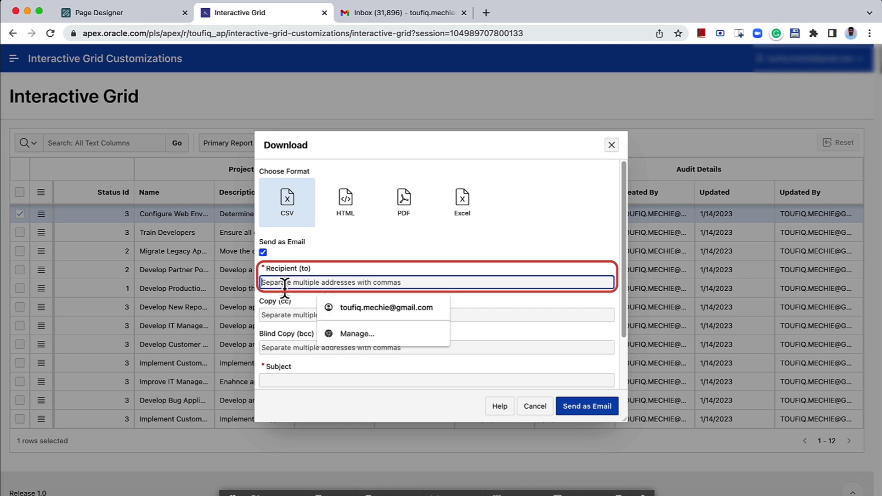
{"action": "type", "text": "t"}
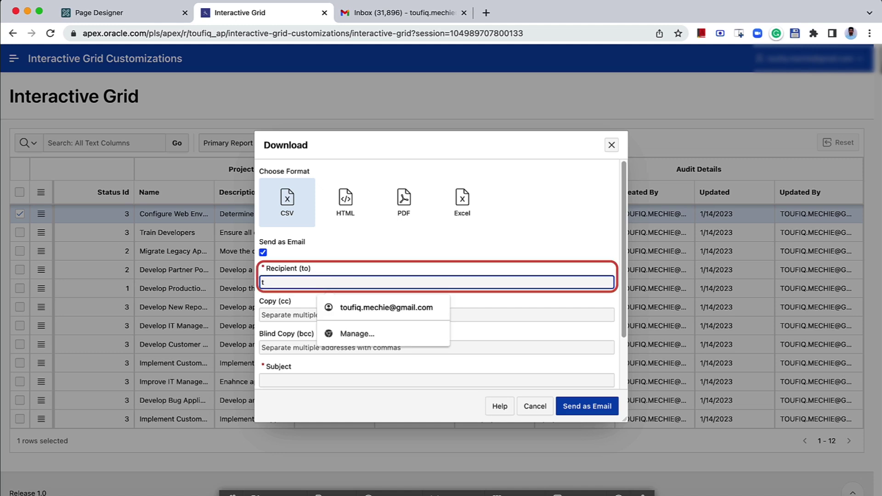
{"action": "type", "text": "ou"}
{"action": "left_click", "coordinate": [334, 308]}
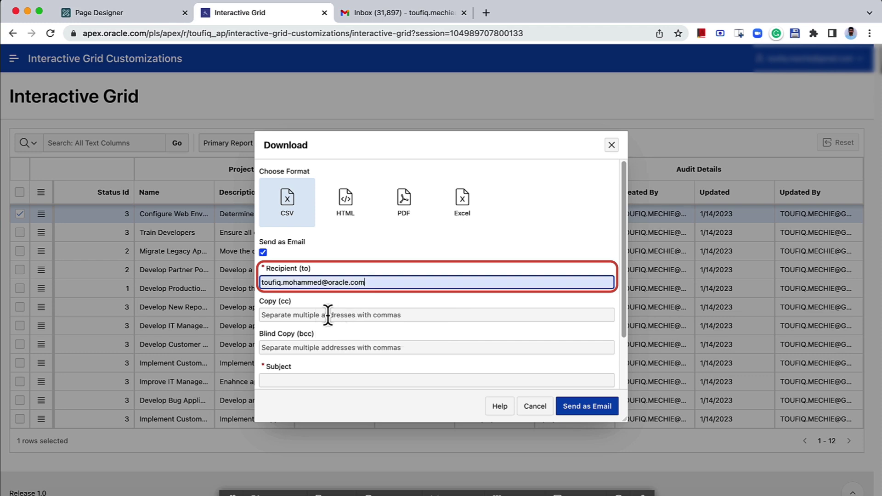
Step: Enter Projects as the email subject and send the report
{"action": "scroll", "coordinate": [327, 315], "scroll_direction": "down", "scroll_amount": 2}
{"action": "left_click", "coordinate": [324, 316]}
{"action": "type", "text": "Projects"}
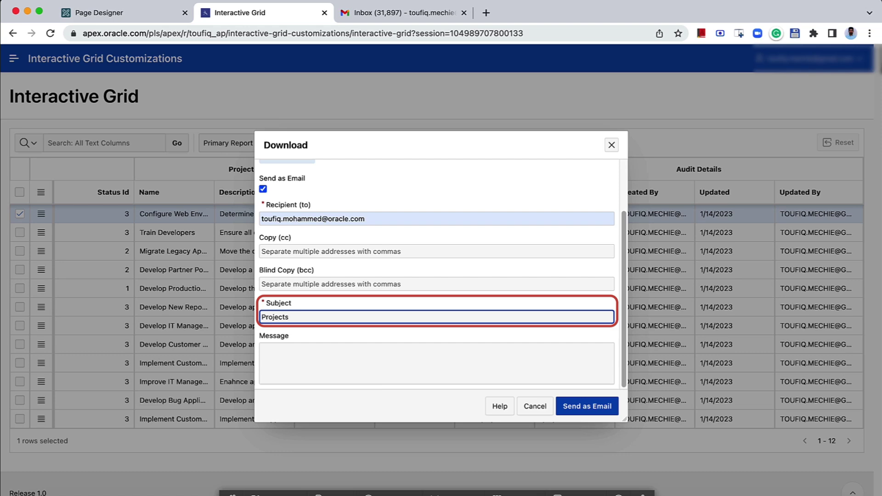
{"action": "left_click", "coordinate": [580, 408]}
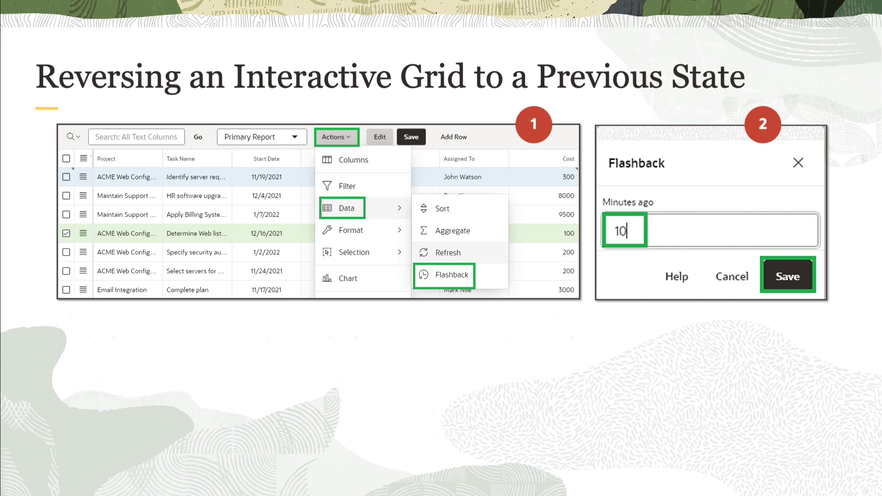
Step: Refresh the data of the interactive grid's Primary Report
{"action": "mouse_move", "coordinate": [865, 367]}
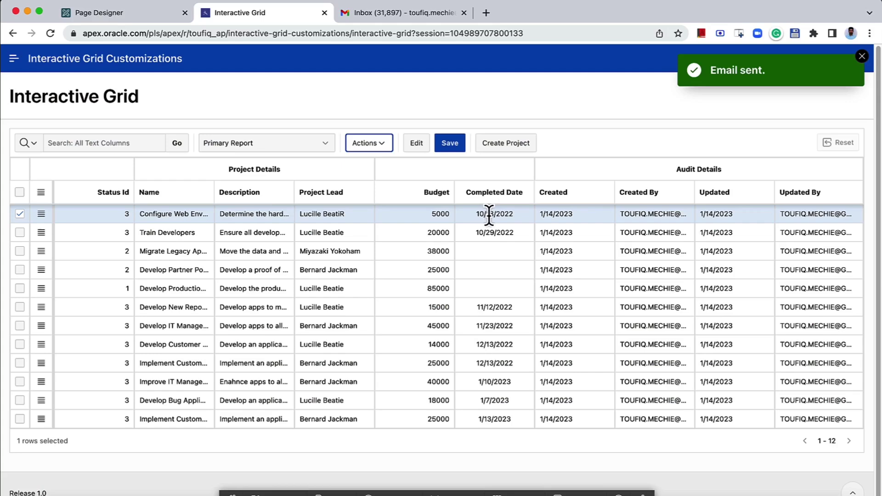
{"action": "left_click", "coordinate": [372, 145]}
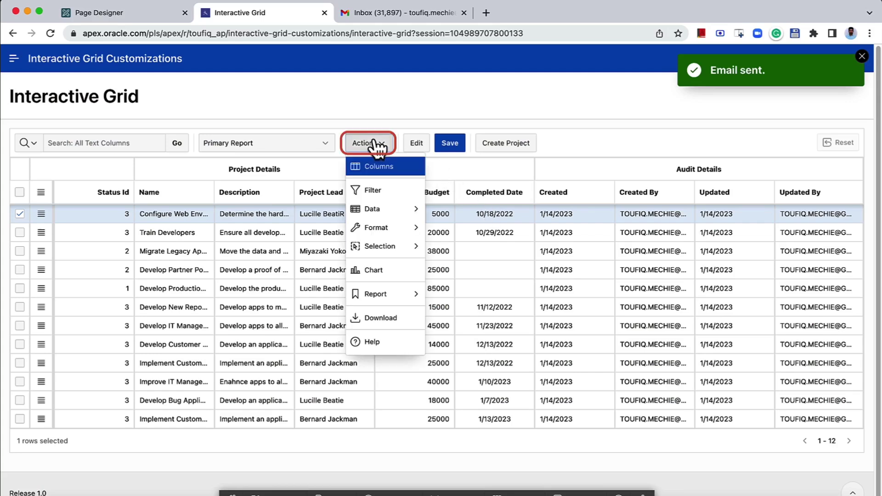
{"action": "mouse_move", "coordinate": [382, 209]}
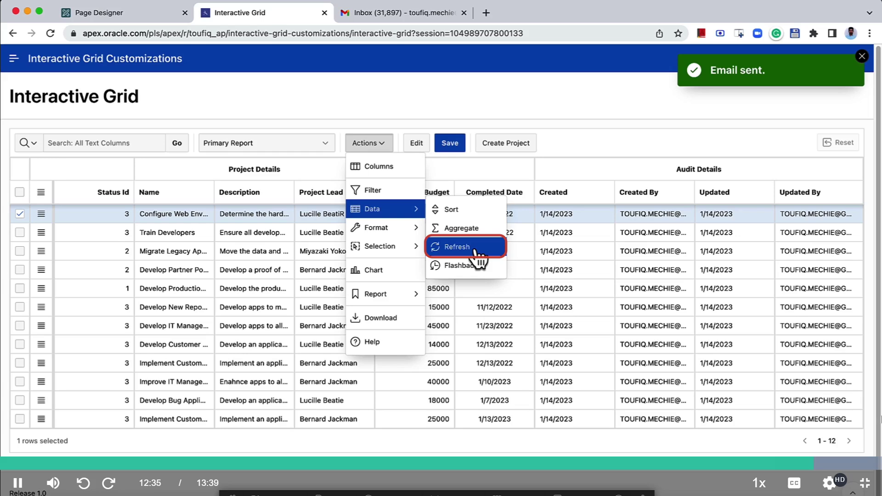
{"action": "left_click", "coordinate": [476, 251]}
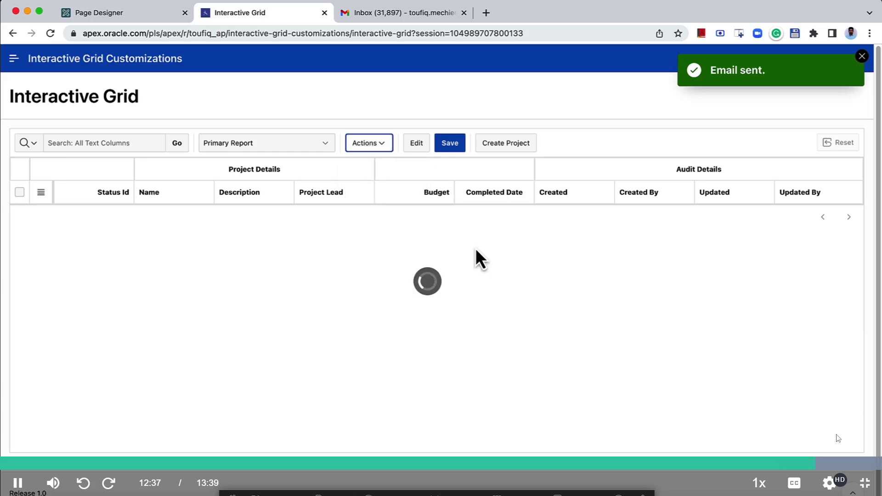
Step: Replace the Project Lead in the grid's first row with another person's name and save the change
{"action": "double_click", "coordinate": [351, 214]}
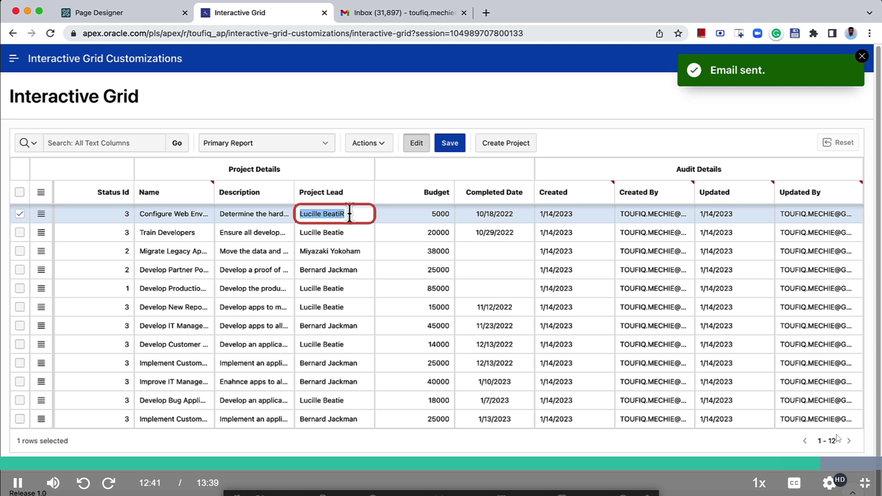
{"action": "type", "text": "Toufiq"}
{"action": "left_click", "coordinate": [444, 144]}
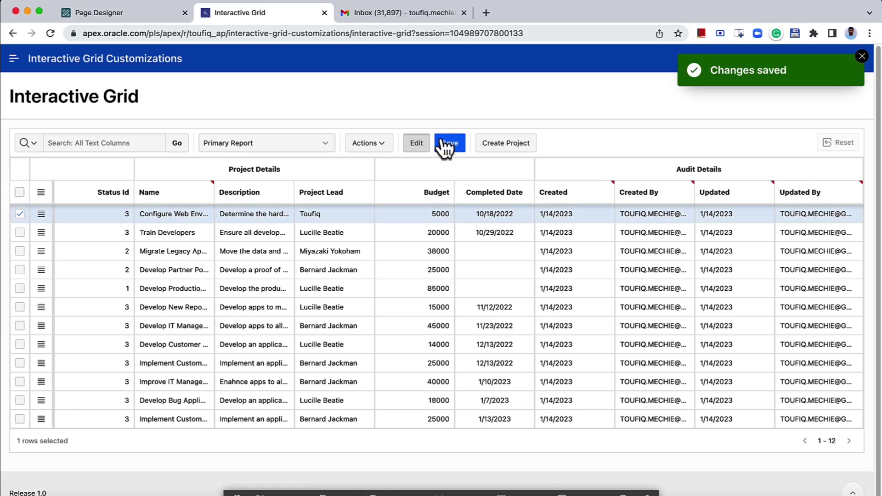
Step: Use Flashback to return the grid's data to its state 1 minute ago
{"action": "left_click", "coordinate": [387, 144]}
{"action": "left_click", "coordinate": [381, 212]}
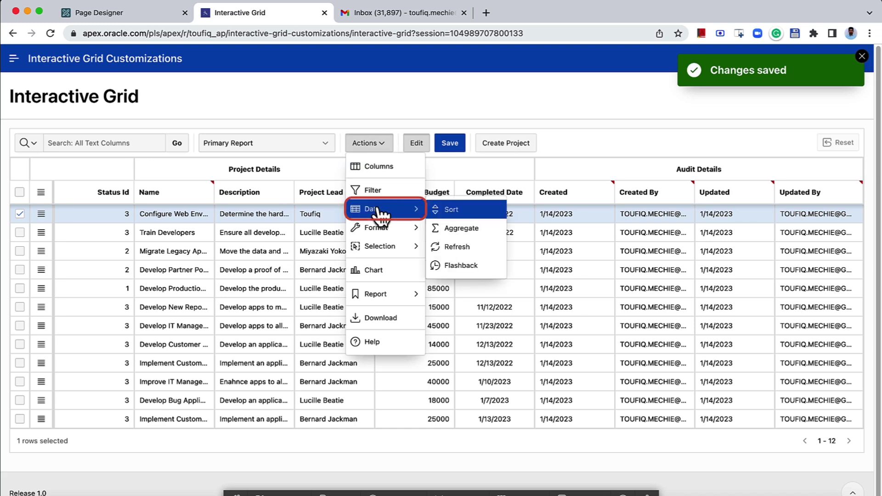
{"action": "left_click", "coordinate": [475, 269]}
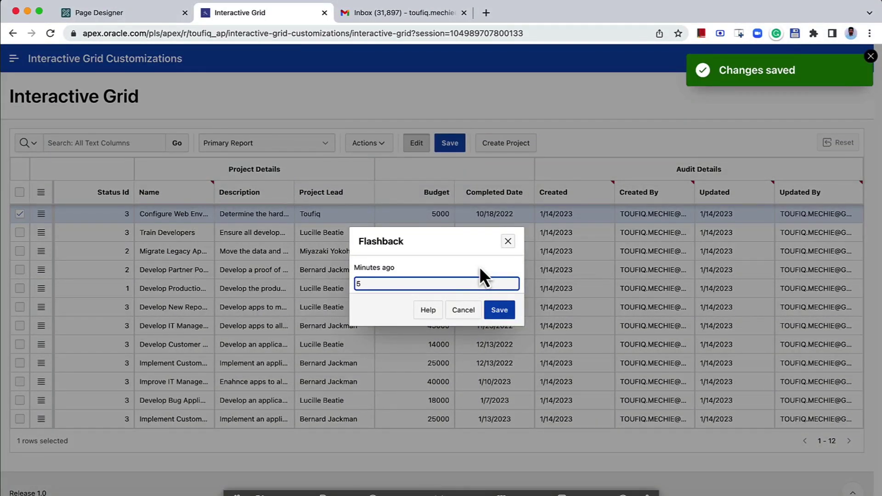
{"action": "left_click", "coordinate": [457, 283]}
{"action": "key", "text": "BackSpace"}
{"action": "type", "text": "10"}
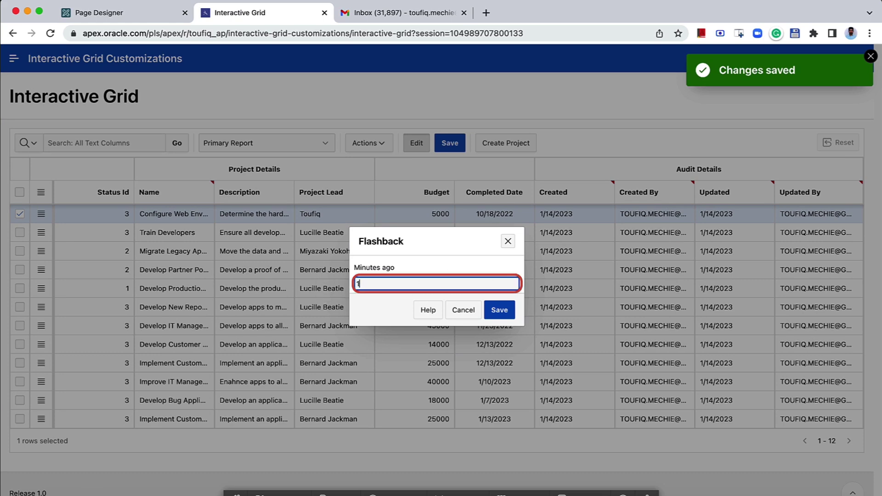
{"action": "left_click", "coordinate": [501, 316]}
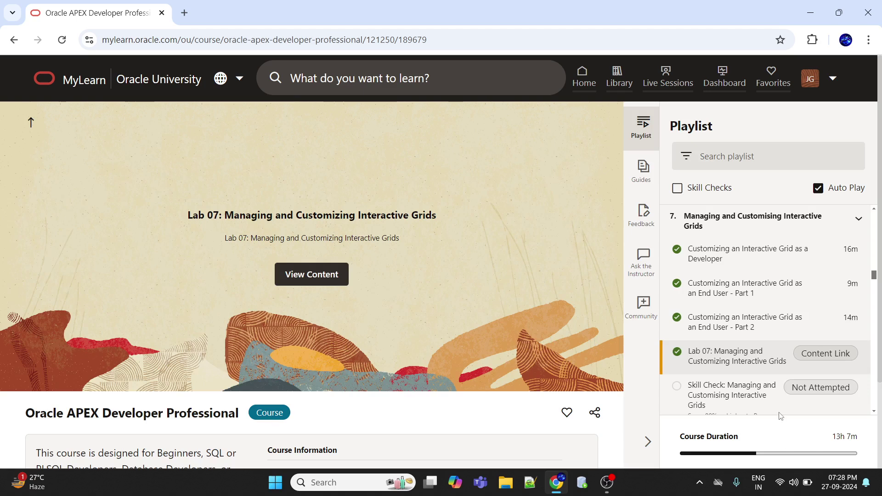
Step: Open the Understanding Page Items and Application Items lesson under Creating Application Page Controls in the MyLearn course playlist
{"action": "scroll", "coordinate": [781, 423], "scroll_direction": "down", "scroll_amount": 2}
{"action": "scroll", "coordinate": [780, 417], "scroll_direction": "down", "scroll_amount": 1}
{"action": "scroll", "coordinate": [781, 417], "scroll_direction": "up", "scroll_amount": 1}
{"action": "scroll", "coordinate": [781, 417], "scroll_direction": "down", "scroll_amount": 1}
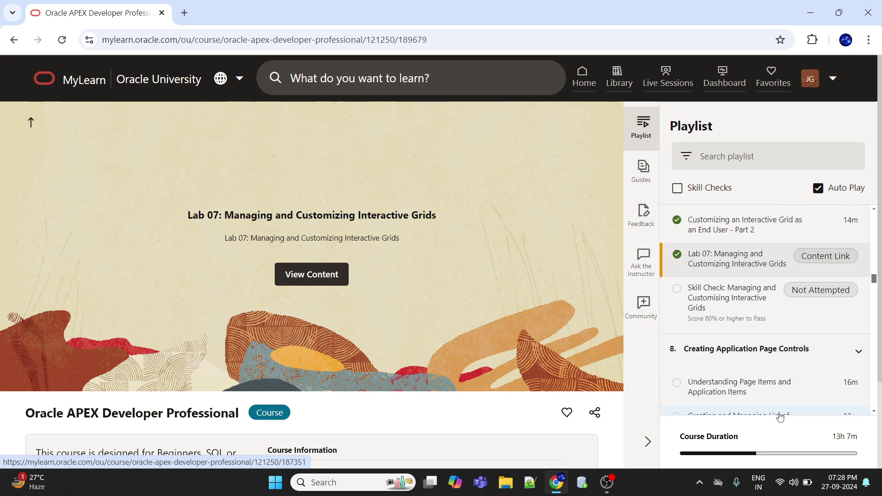
{"action": "scroll", "coordinate": [781, 416], "scroll_direction": "down", "scroll_amount": 1}
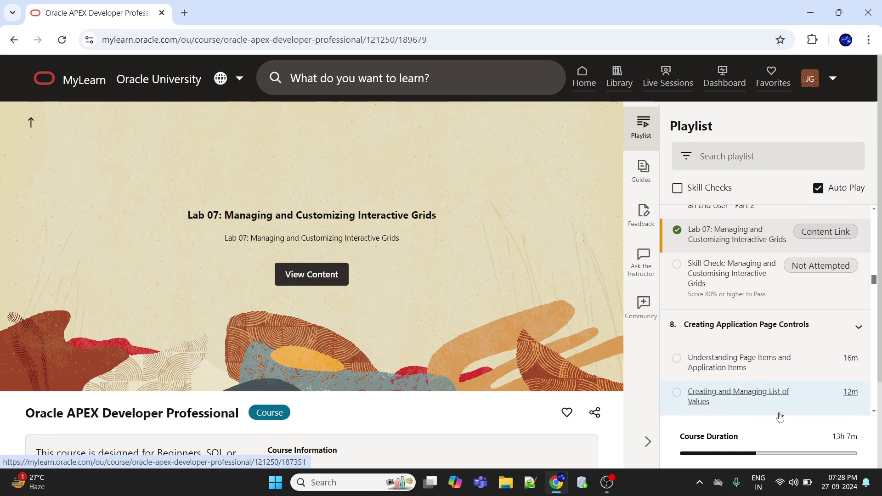
{"action": "left_click", "coordinate": [750, 371]}
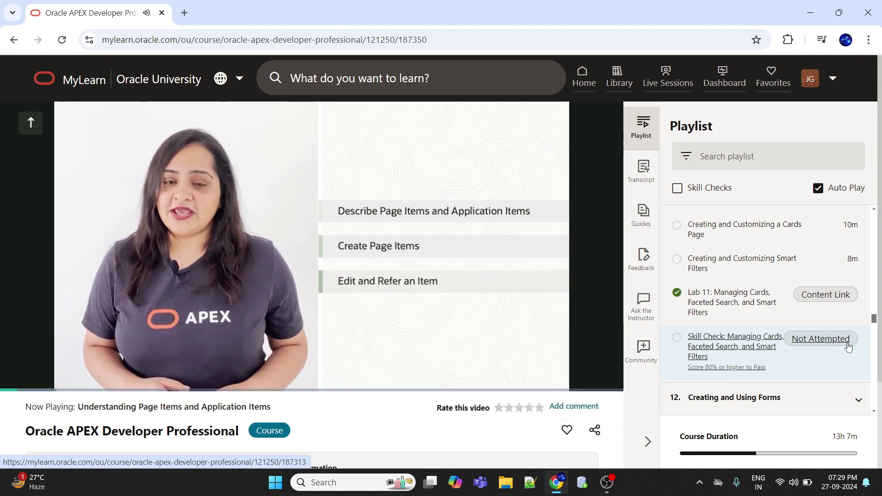
{"action": "mouse_move", "coordinate": [600, 309]}
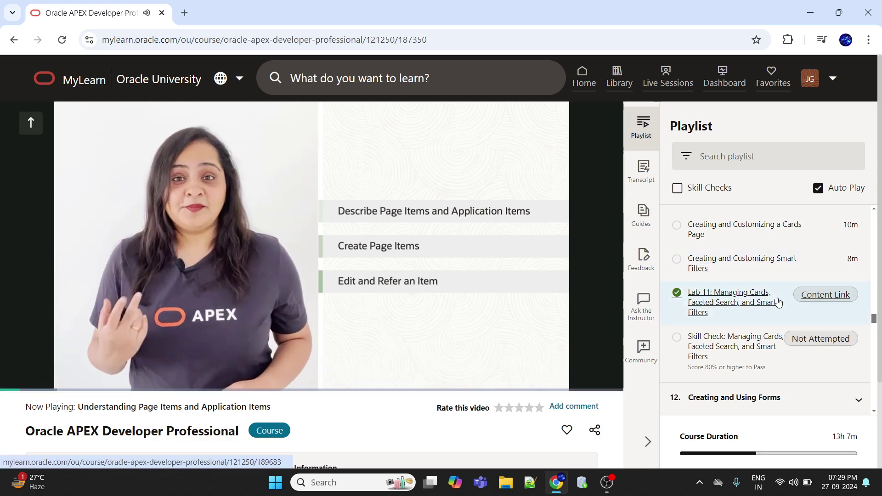
{"action": "scroll", "coordinate": [779, 302], "scroll_direction": "up", "scroll_amount": 5}
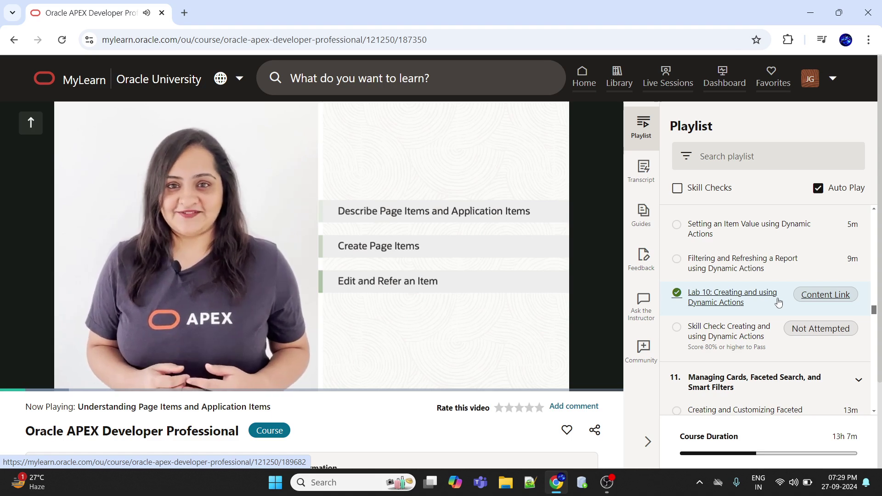
{"action": "scroll", "coordinate": [778, 302], "scroll_direction": "up", "scroll_amount": 2}
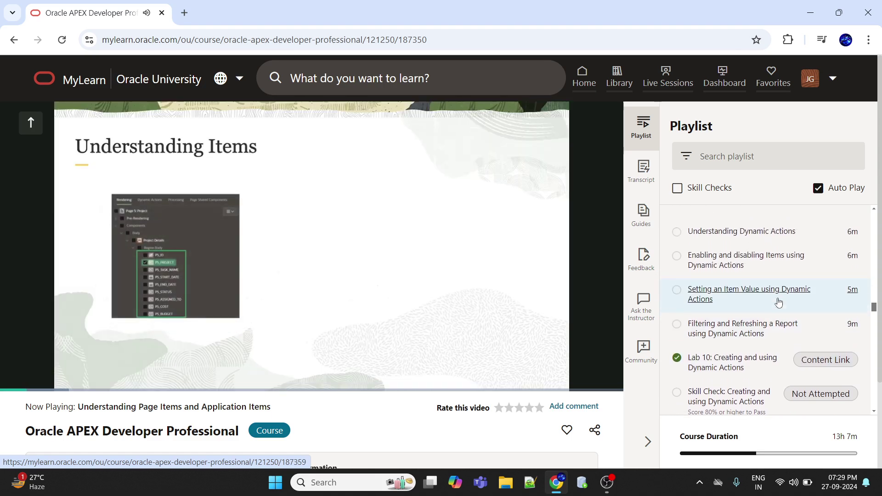
{"action": "scroll", "coordinate": [778, 301], "scroll_direction": "up", "scroll_amount": 5}
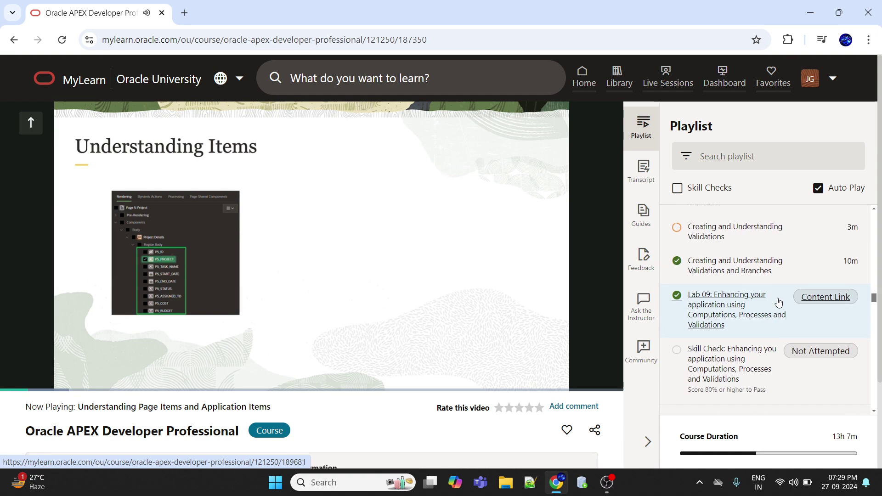
{"action": "scroll", "coordinate": [779, 302], "scroll_direction": "up", "scroll_amount": 4}
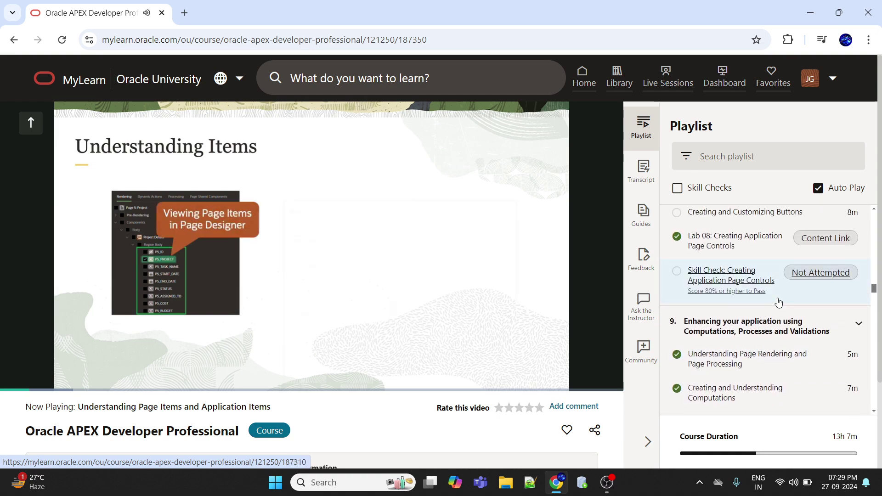
{"action": "scroll", "coordinate": [778, 302], "scroll_direction": "up", "scroll_amount": 4}
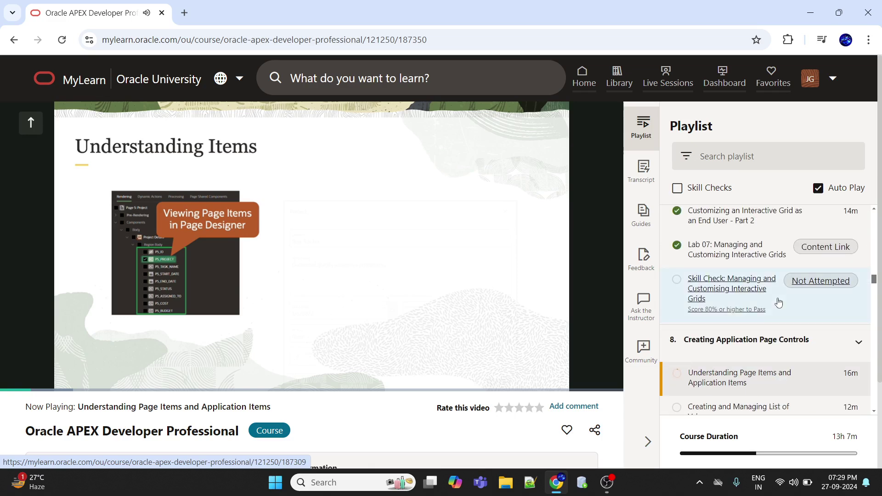
{"action": "scroll", "coordinate": [779, 302], "scroll_direction": "down", "scroll_amount": 3}
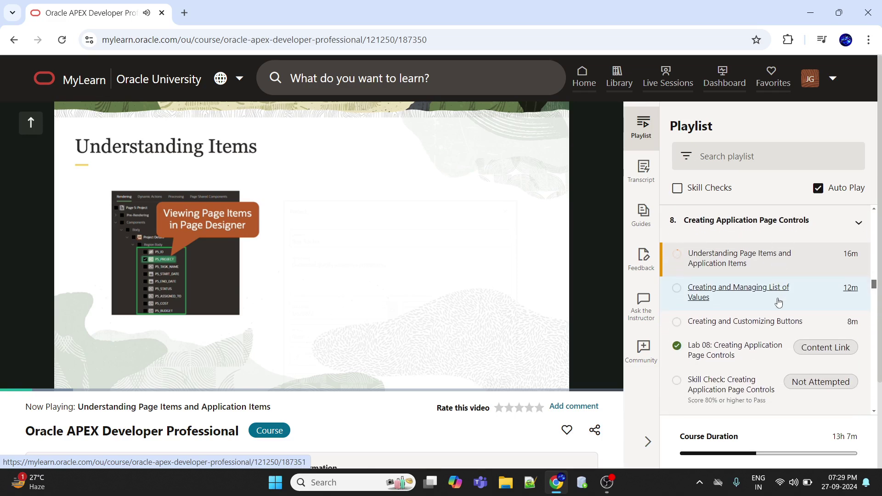
Step: Show the lesson video in full screen and set its playback quality to 1080p
{"action": "mouse_move", "coordinate": [473, 335]}
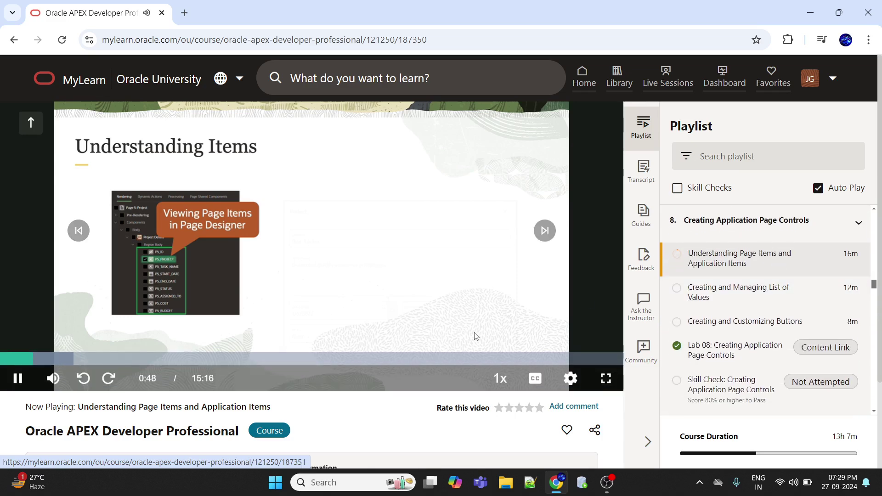
{"action": "left_click", "coordinate": [606, 379]}
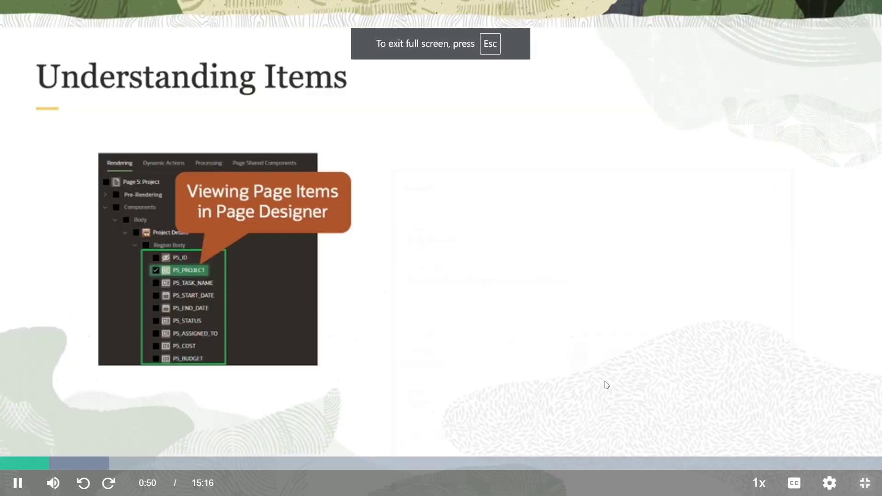
{"action": "left_click", "coordinate": [829, 483]}
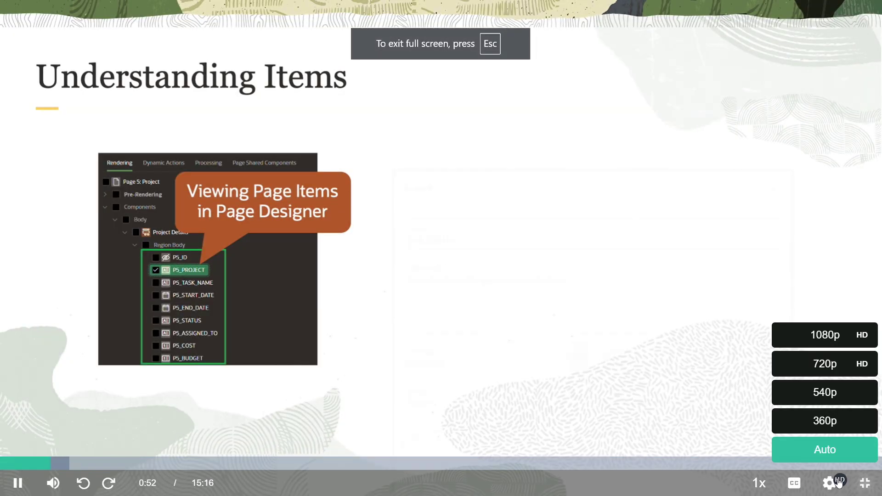
{"action": "left_click", "coordinate": [822, 334]}
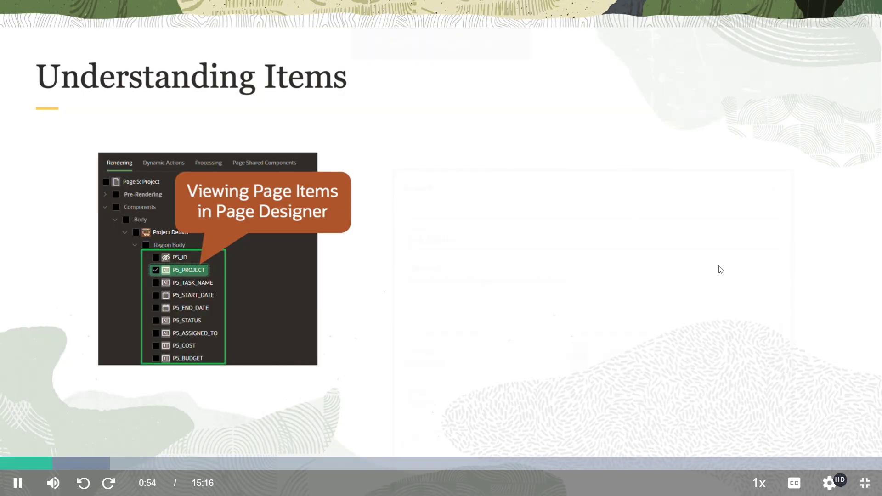
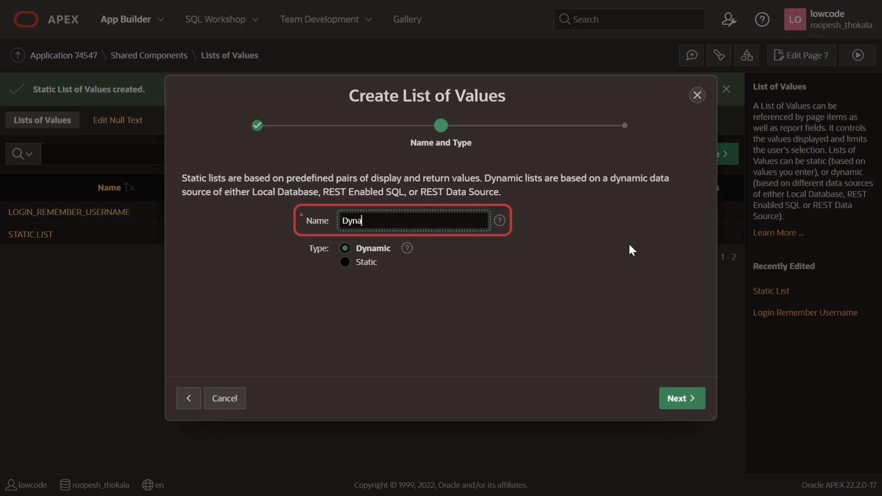
Step: Name the dynamic list of values Dynamic_status and source it from the local database SQL query "select distinct status as d, status as r from projects;"
{"action": "type", "text": "mic_status"}
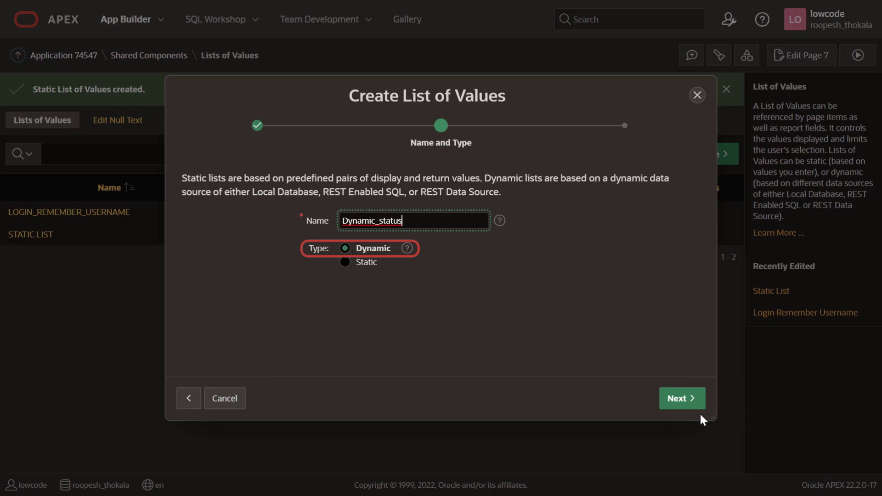
{"action": "left_click", "coordinate": [693, 403]}
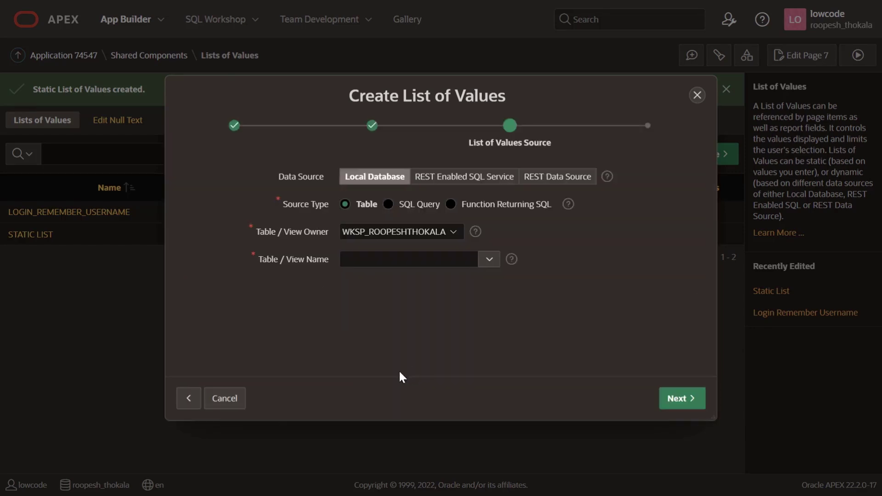
{"action": "left_click", "coordinate": [397, 178]}
{"action": "left_click", "coordinate": [389, 205]}
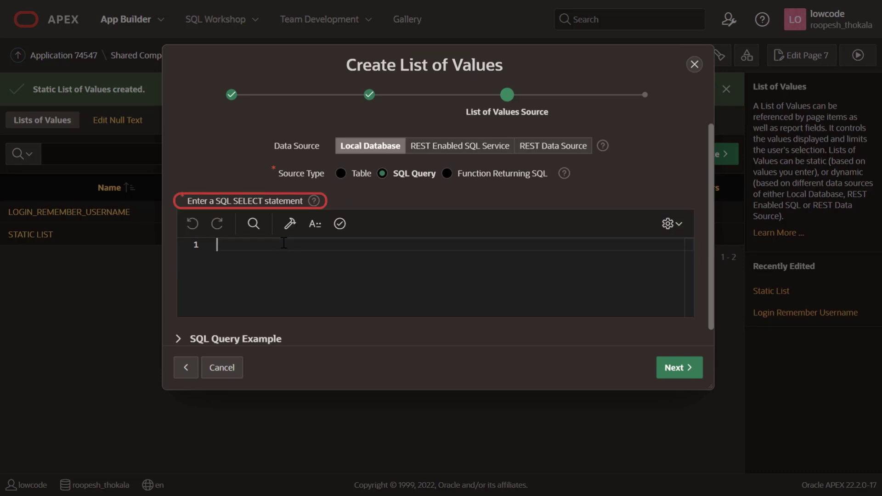
{"action": "type", "text": "select distinct status as d, status as r from projects;"}
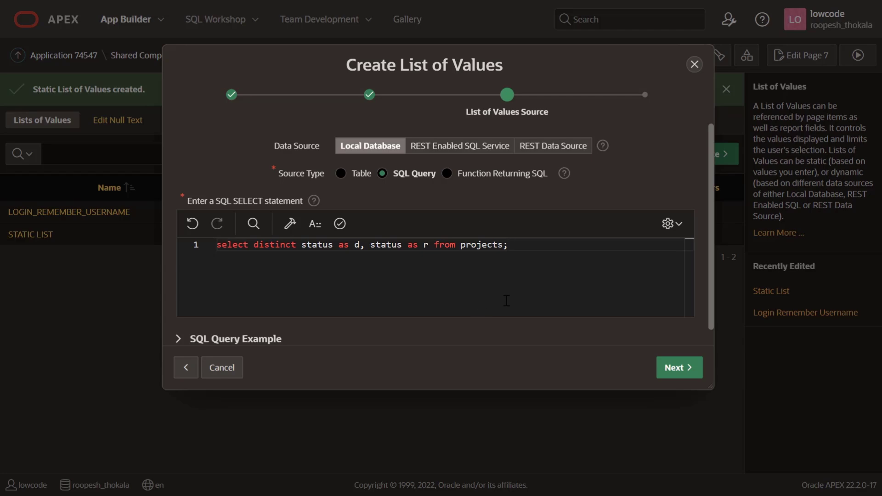
{"action": "left_click", "coordinate": [665, 369]}
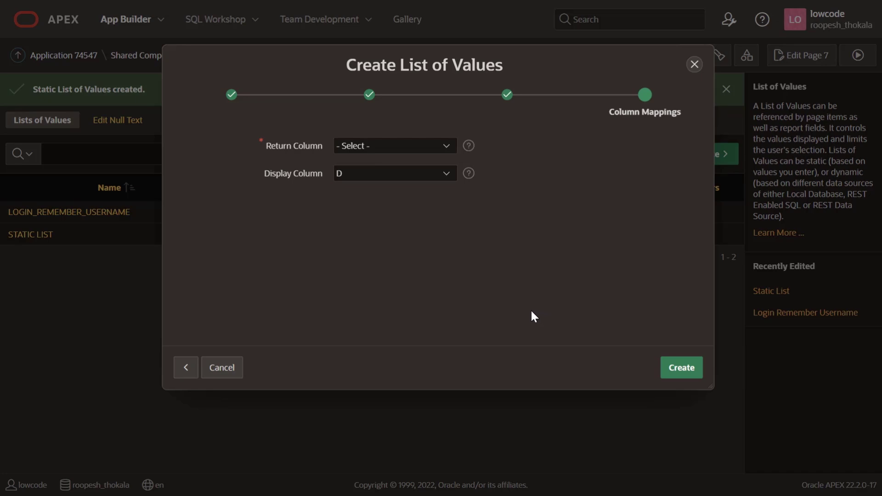
Step: Map the return column to R and create the list of values
{"action": "left_click", "coordinate": [411, 148]}
{"action": "left_click", "coordinate": [399, 185]}
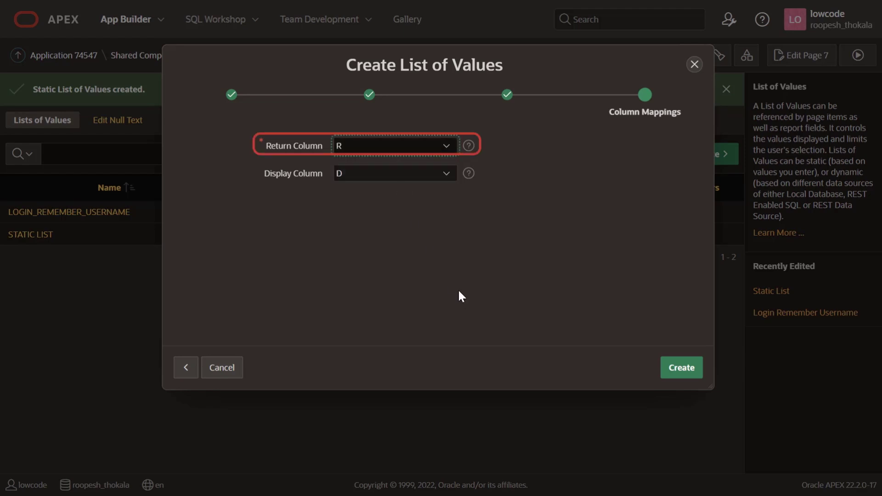
{"action": "left_click", "coordinate": [674, 373]}
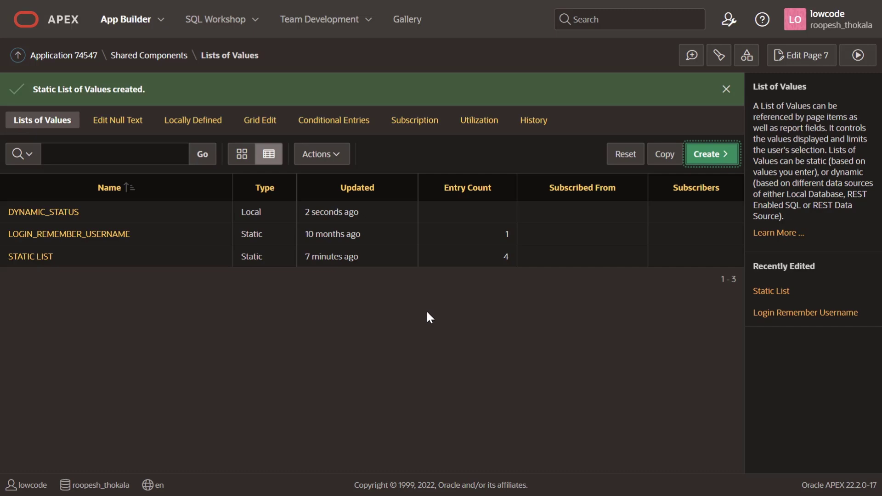
Step: Return to the application home page and open page 5 - Project in Page Designer
{"action": "left_click", "coordinate": [70, 59]}
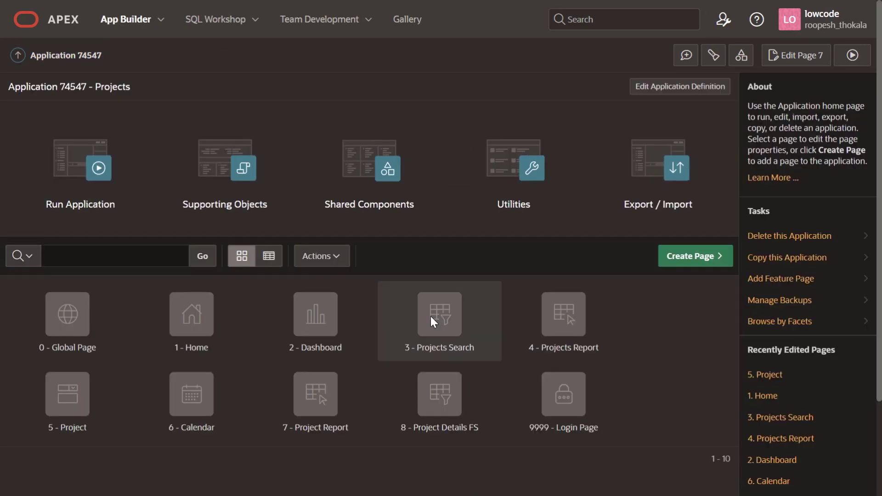
{"action": "left_click", "coordinate": [72, 408]}
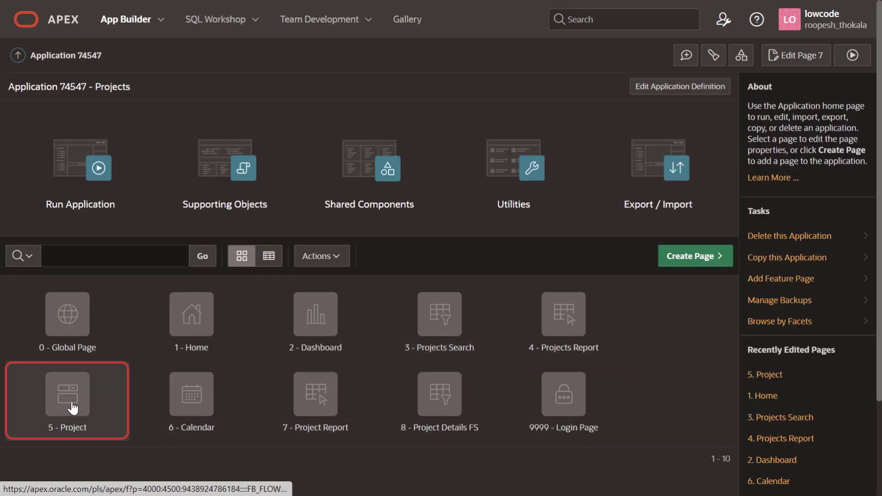
{"action": "left_click", "coordinate": [72, 408]}
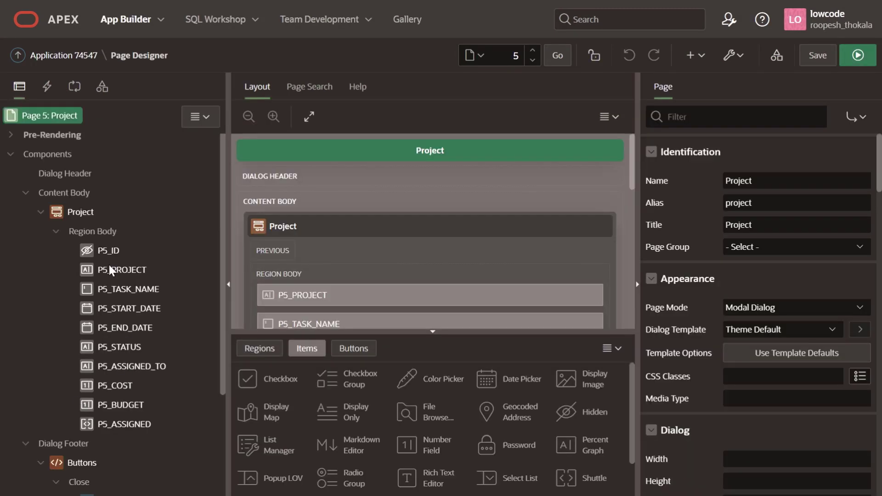
Step: Change the type of the P5_STATUS page item to Select List
{"action": "left_click", "coordinate": [126, 346]}
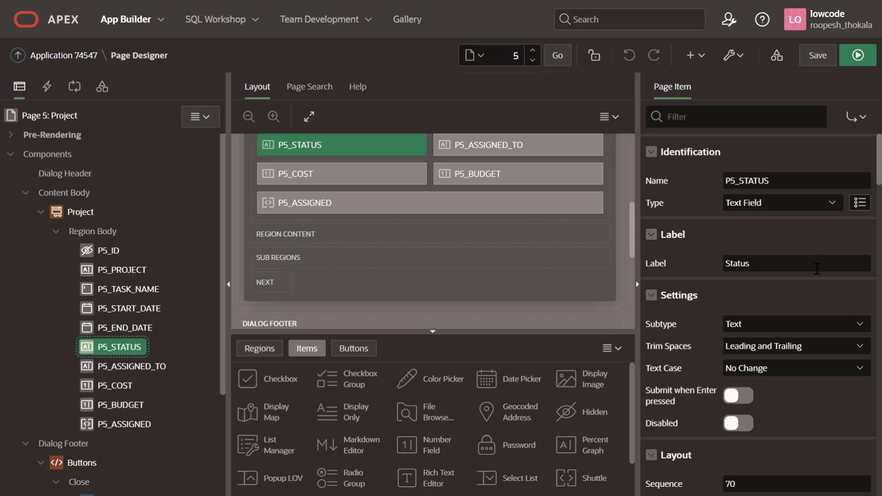
{"action": "left_click", "coordinate": [775, 200]}
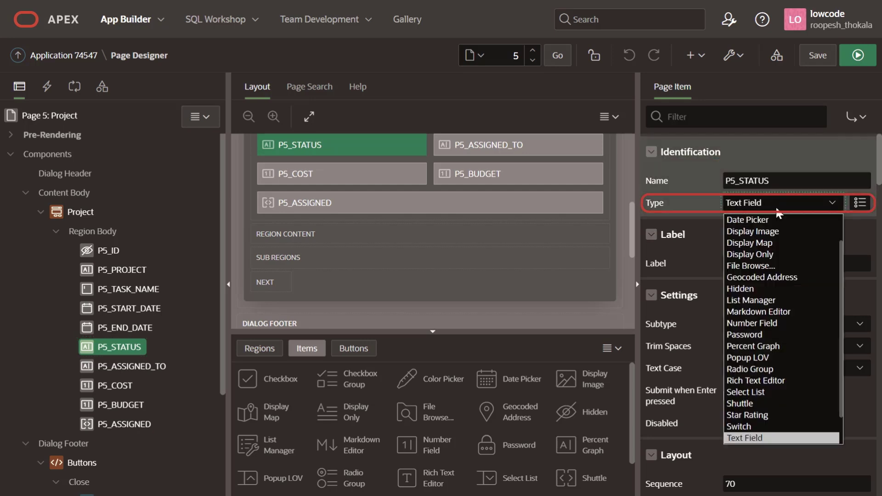
{"action": "scroll", "coordinate": [790, 307], "scroll_direction": "down", "scroll_amount": 1}
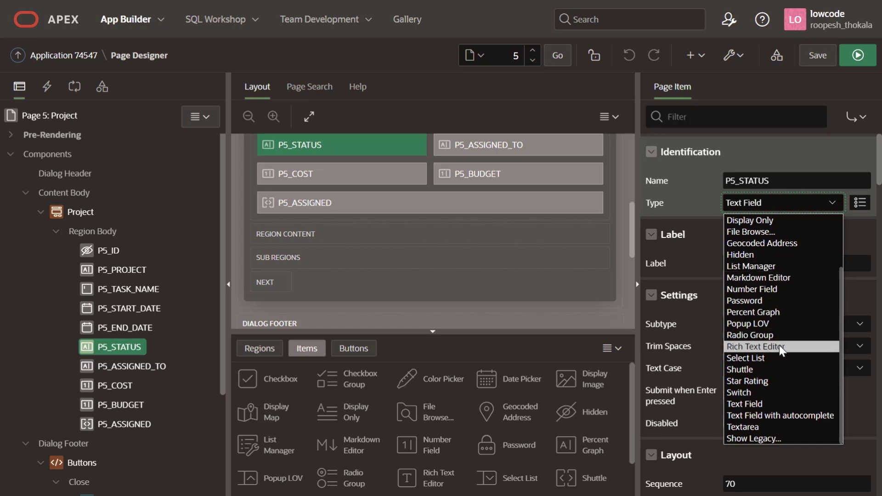
{"action": "left_click", "coordinate": [767, 361]}
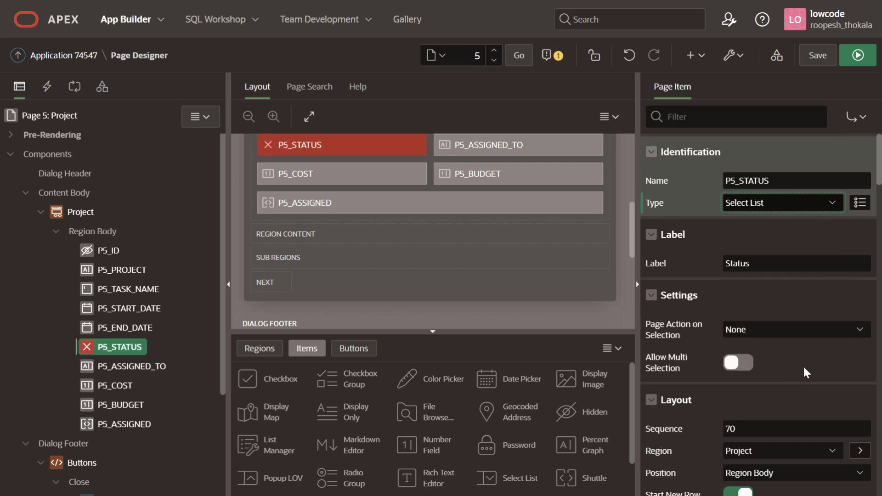
Step: Base the P5_STATUS list of values on the shared component DYNAMIC_STATUS and save the page
{"action": "scroll", "coordinate": [795, 325], "scroll_direction": "down", "scroll_amount": 5}
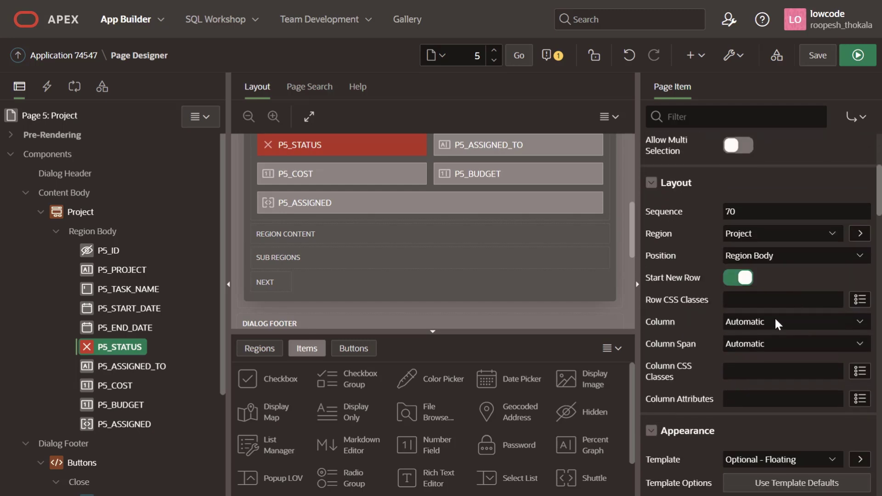
{"action": "scroll", "coordinate": [775, 318], "scroll_direction": "down", "scroll_amount": 5}
{"action": "scroll", "coordinate": [774, 316], "scroll_direction": "down", "scroll_amount": 5}
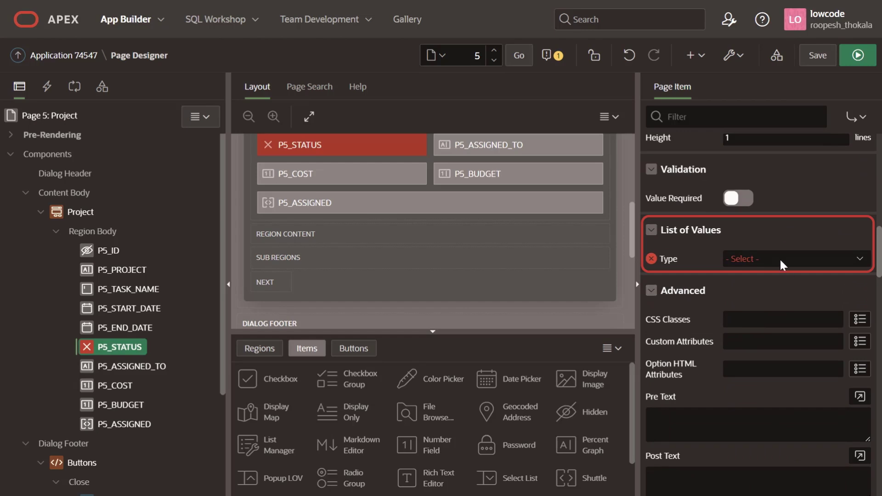
{"action": "left_click", "coordinate": [779, 259]}
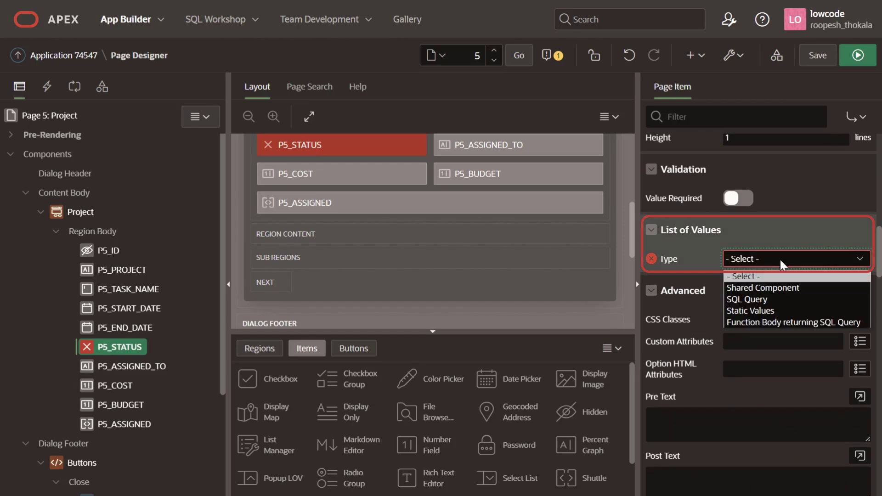
{"action": "left_click", "coordinate": [792, 288]}
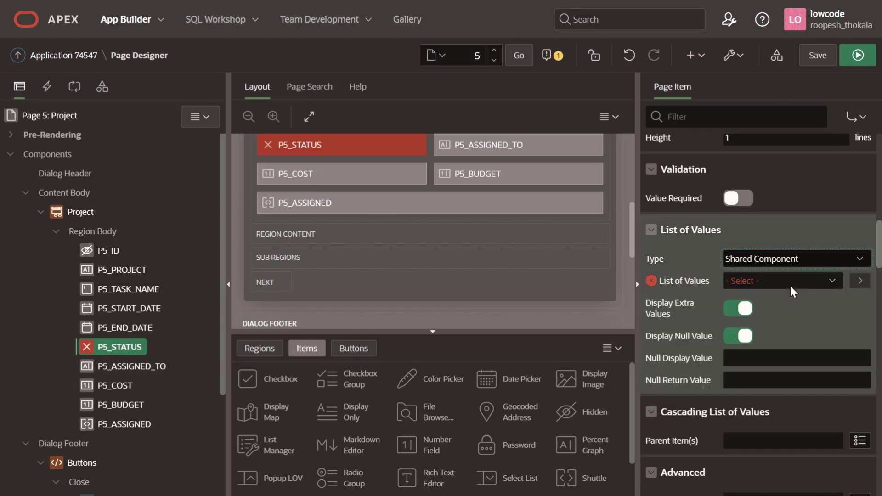
{"action": "left_click", "coordinate": [774, 285]}
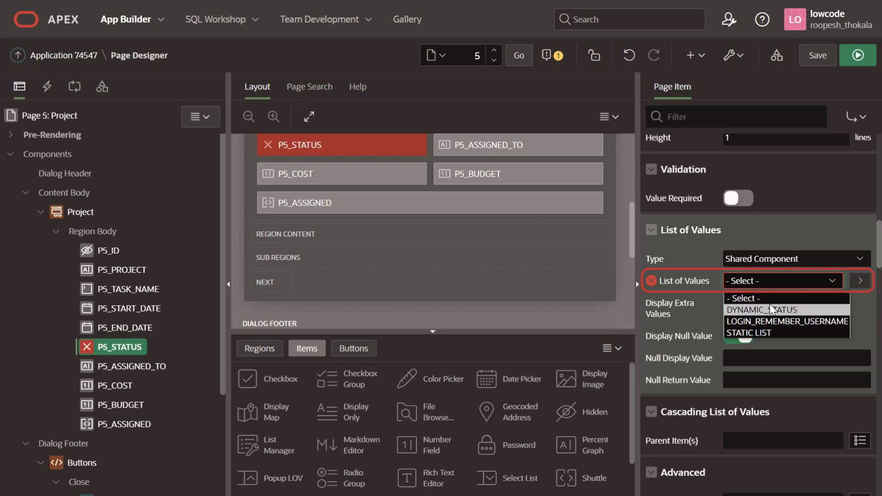
{"action": "left_click", "coordinate": [771, 308]}
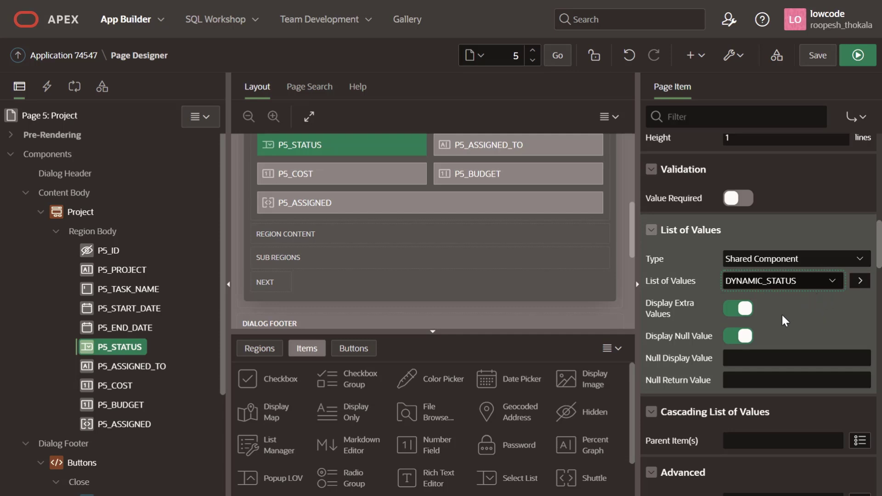
{"action": "left_click", "coordinate": [818, 55]}
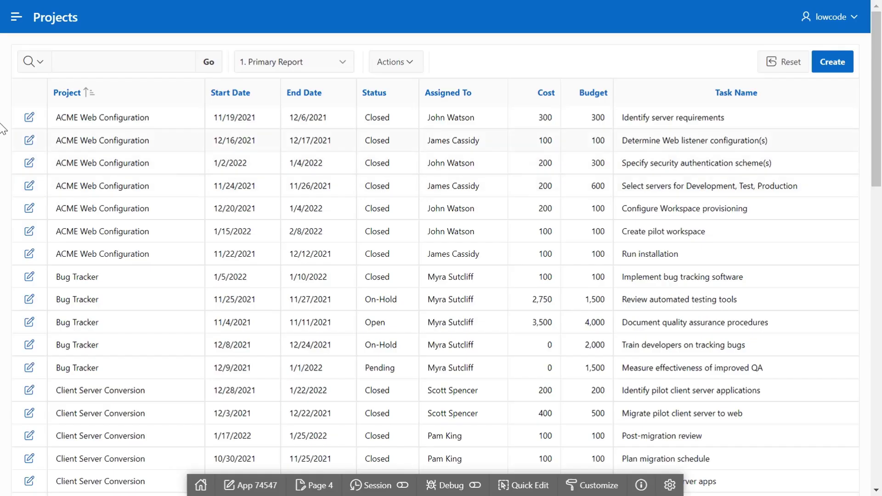
Step: Open the first ACME Web Configuration record in the running Projects report and show its Status choices
{"action": "left_click", "coordinate": [29, 121]}
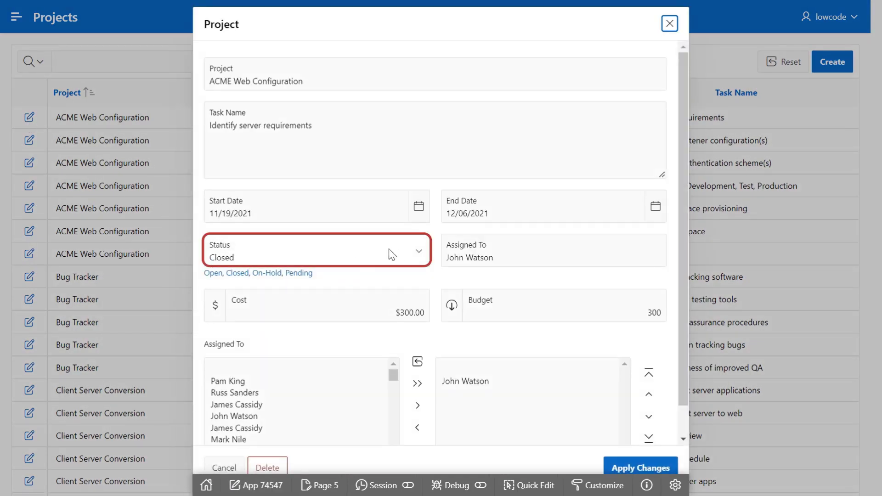
{"action": "left_click", "coordinate": [412, 252]}
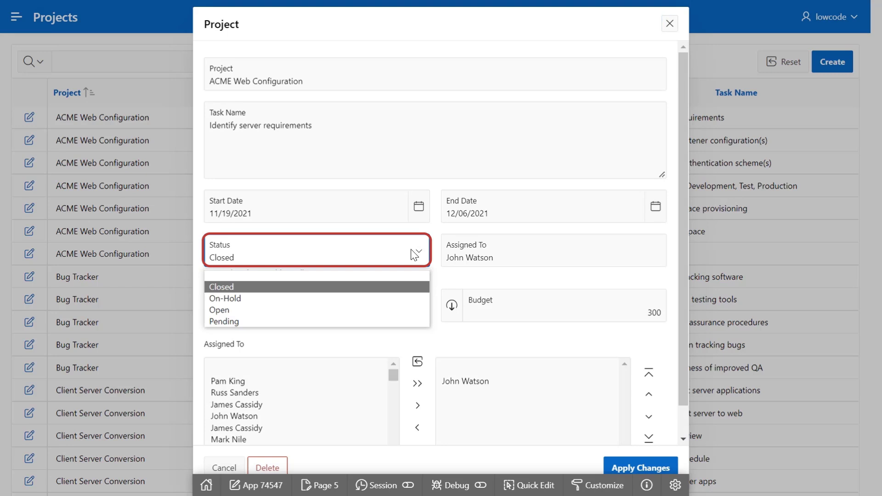